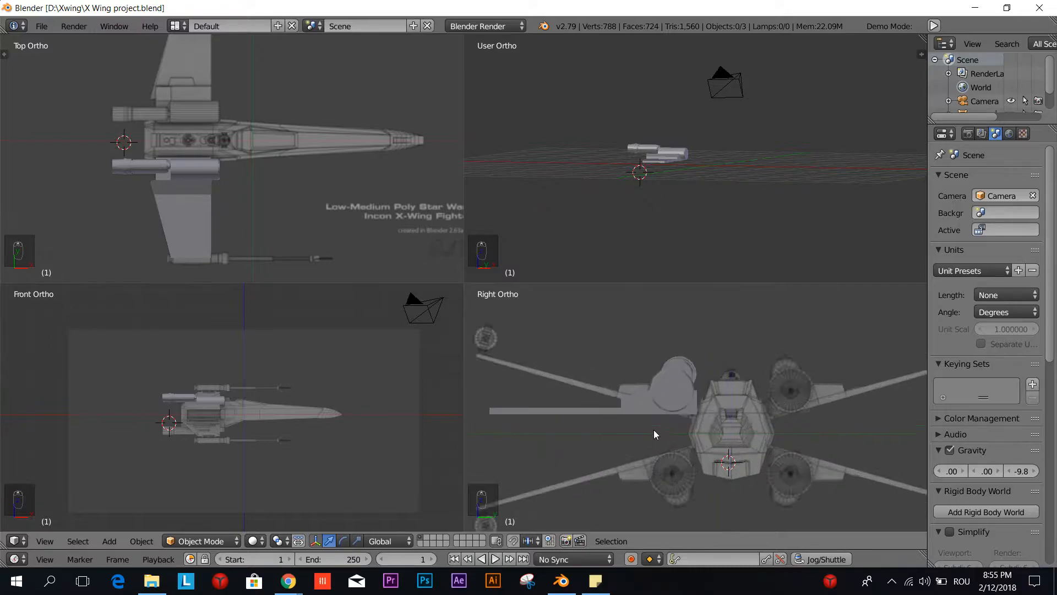
Step: Enter Edit Mode on the wing and engine object and hide all of its geometry
scroll(676, 415, "up", 3)
scroll(700, 392, "down", 4)
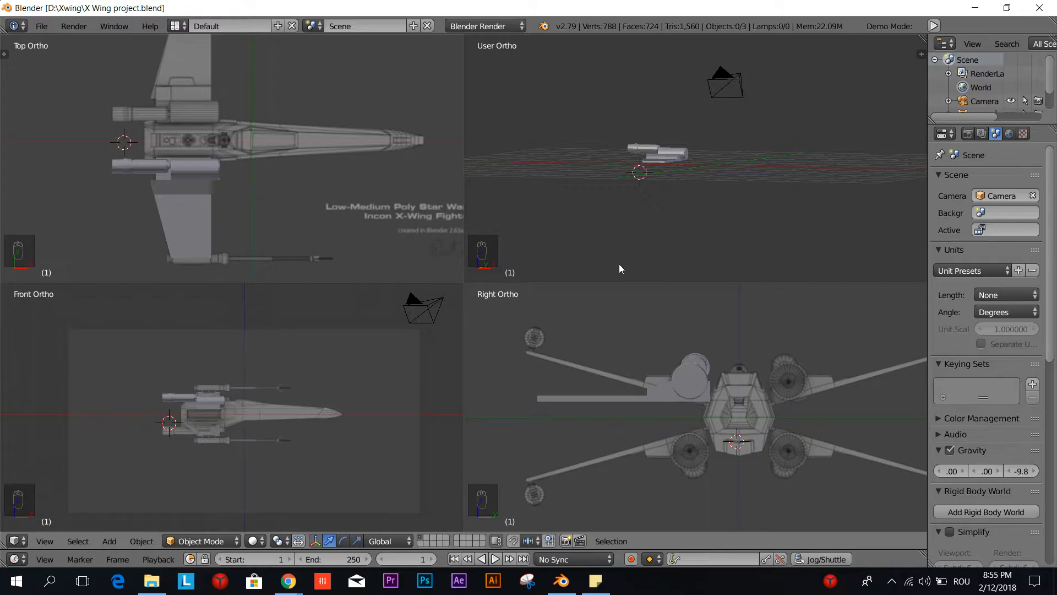
right_click(183, 196)
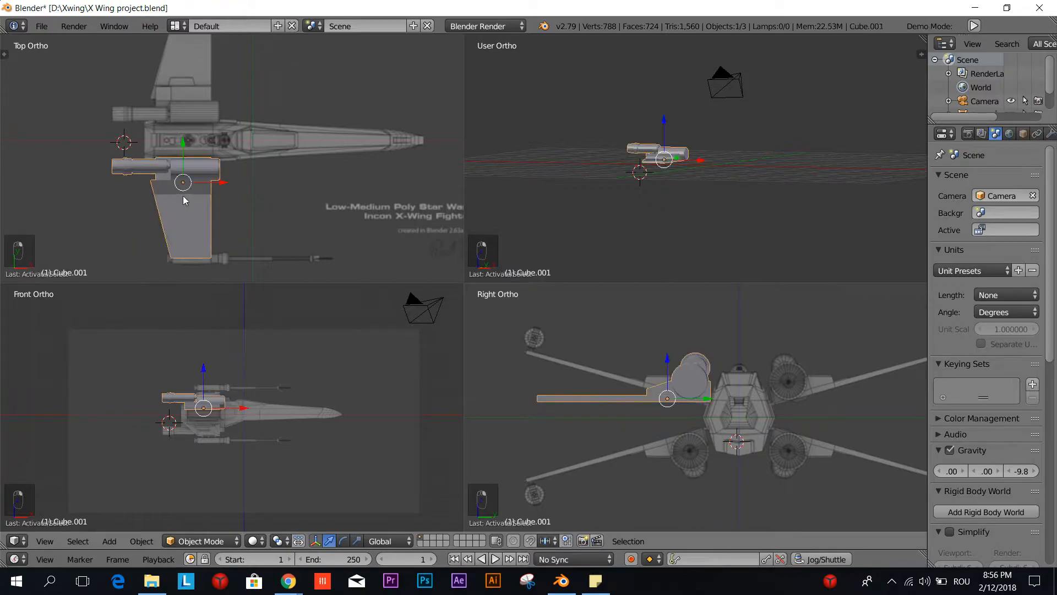
key("Tab")
left_click(278, 194)
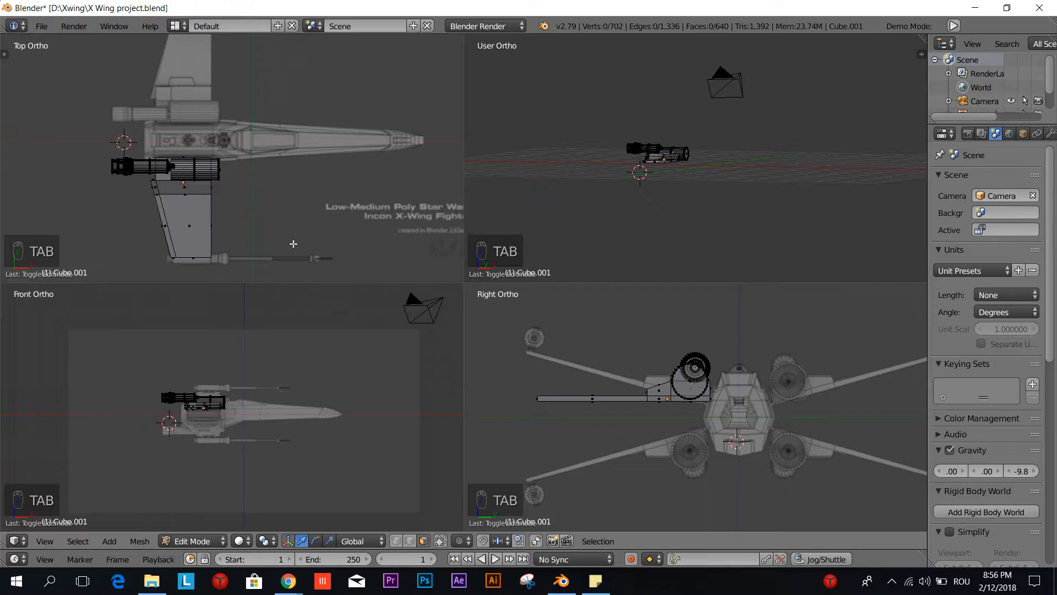
key("a")
key("a")
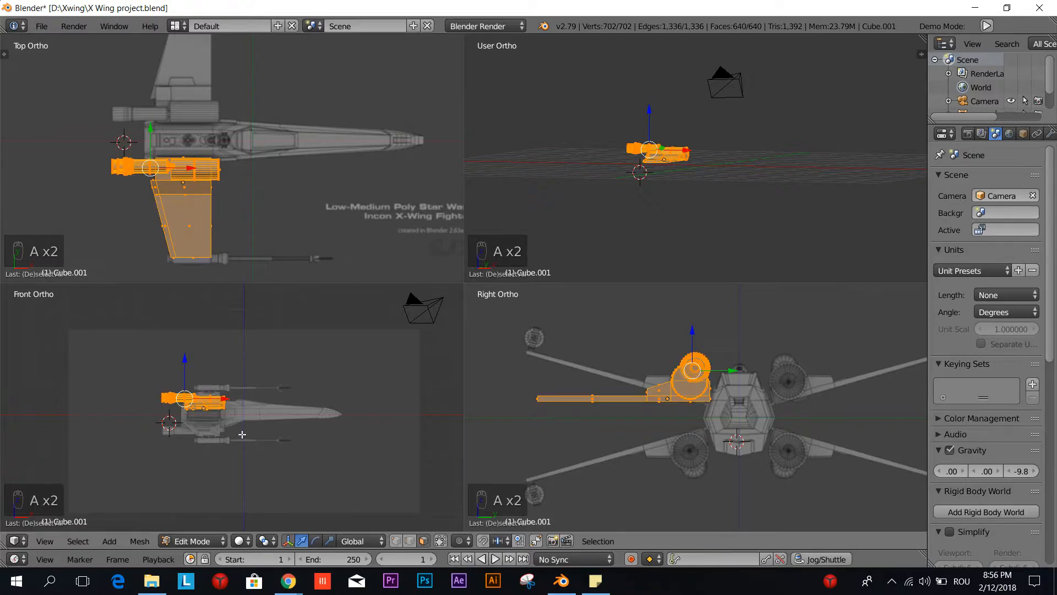
key("h")
Step: Add a cylinder to the mesh and rotate it in the front view so it lies along the ship's length
scroll(203, 435, "up", 4)
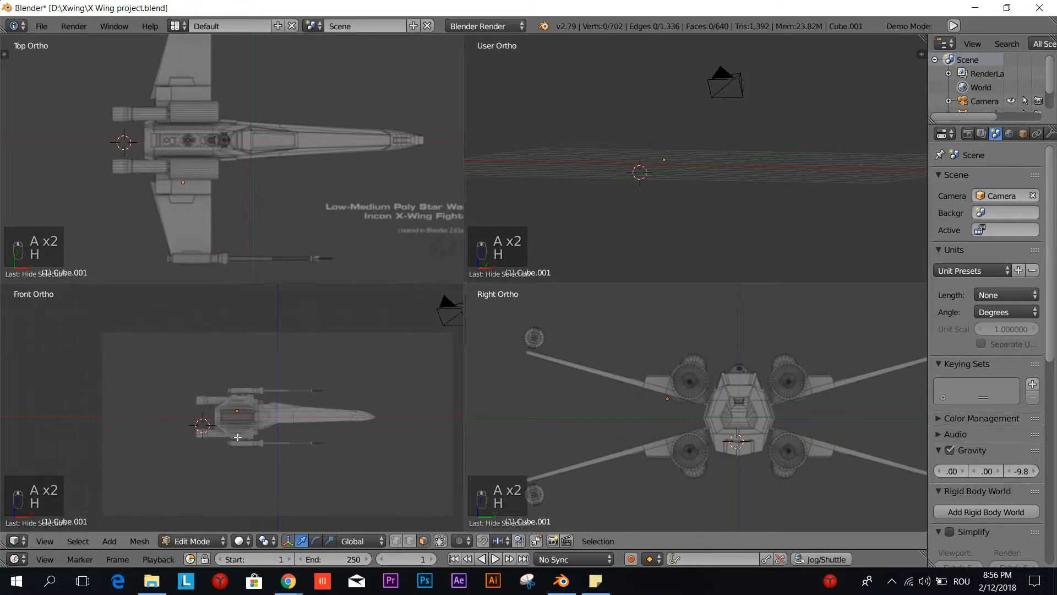
scroll(221, 436, "up", 3)
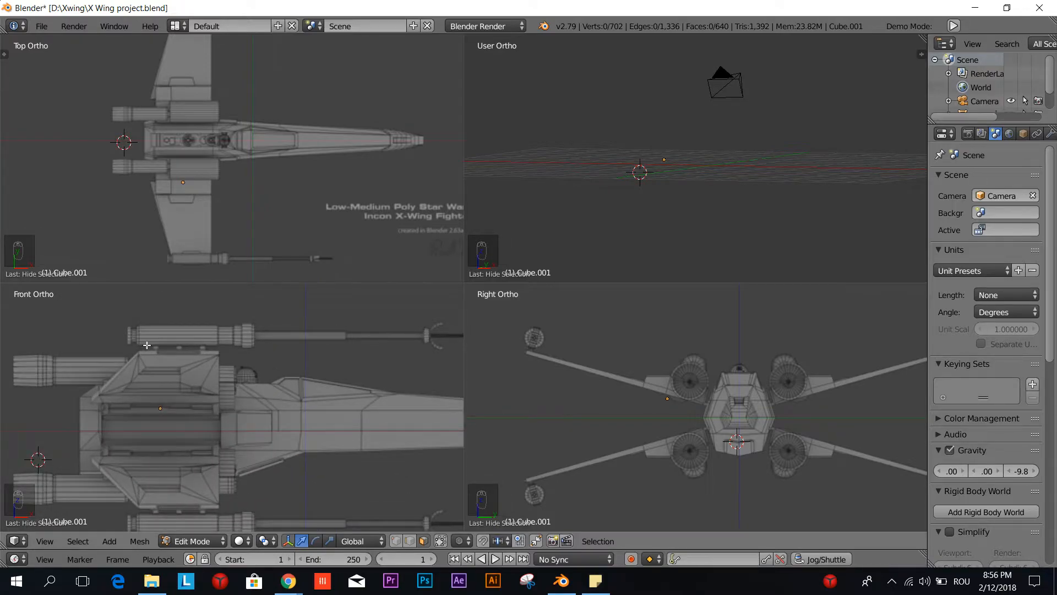
middle_click_drag(244, 245, 238, 184, "shift")
scroll(239, 189, "up", 4)
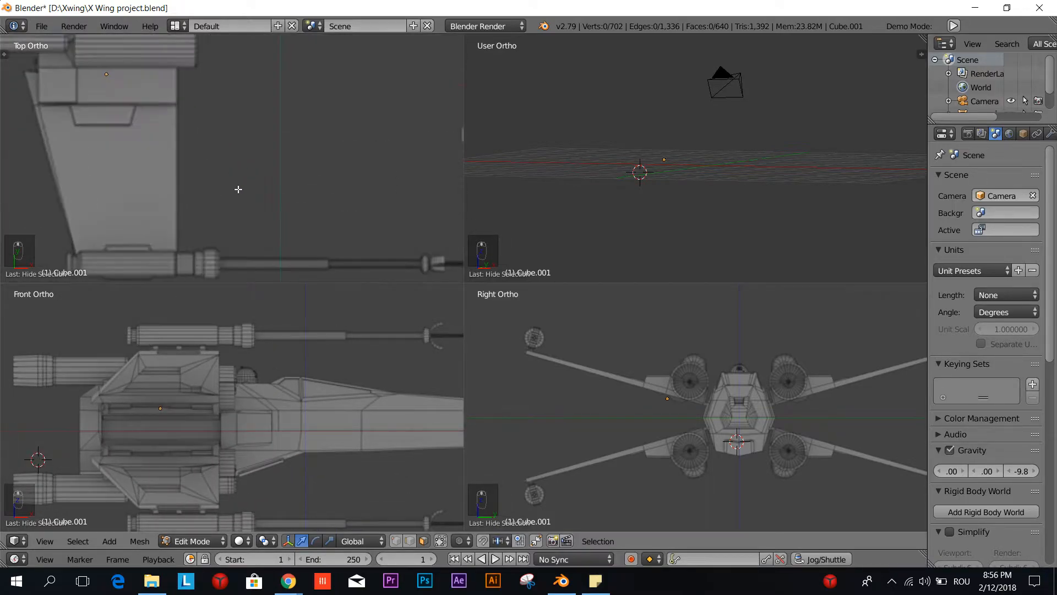
scroll(300, 156, "down", 2)
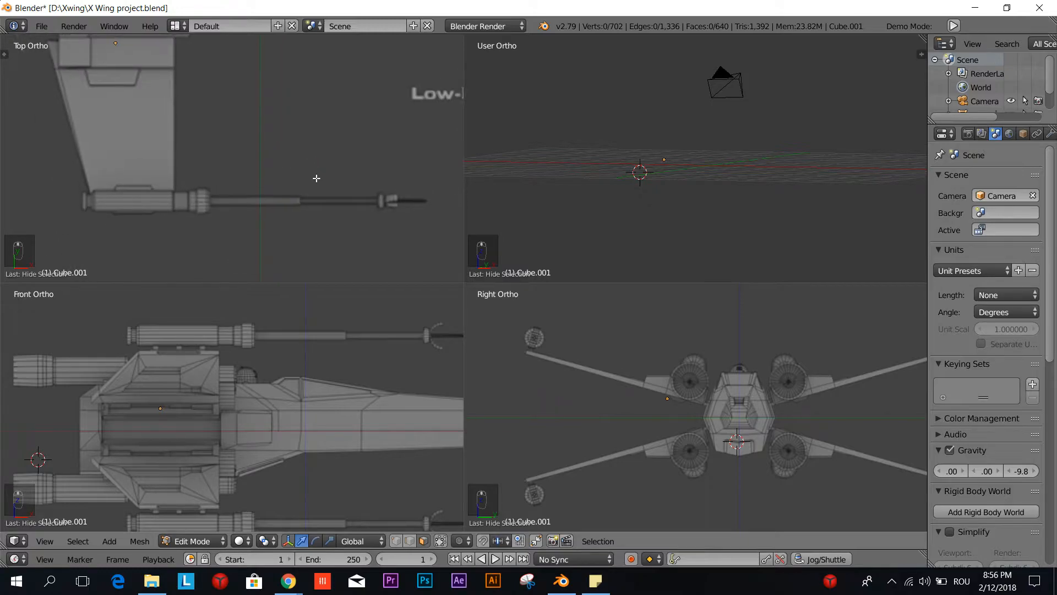
scroll(313, 411, "down", 3)
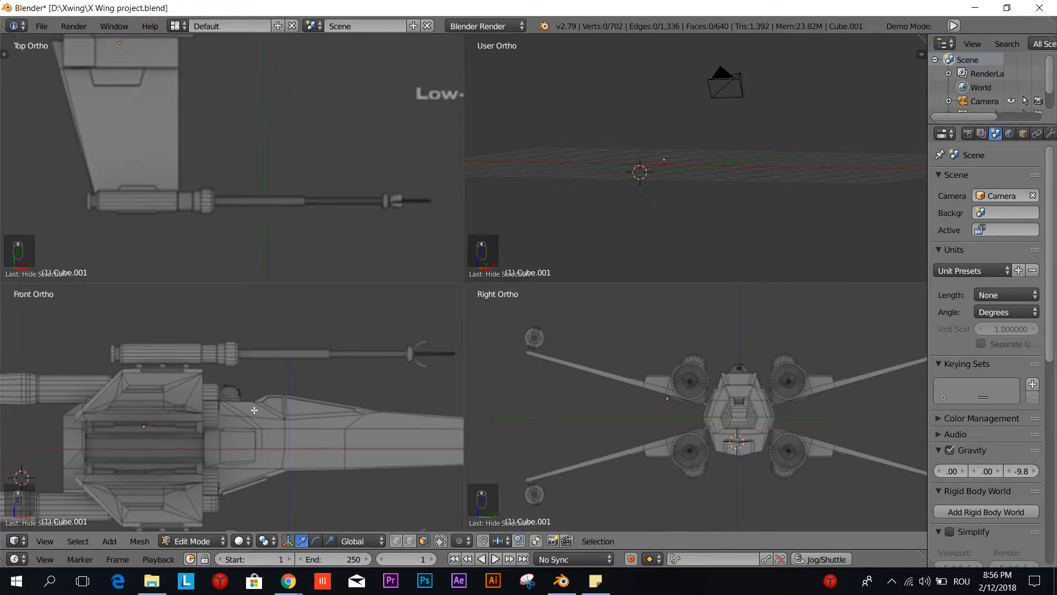
key("shift+a")
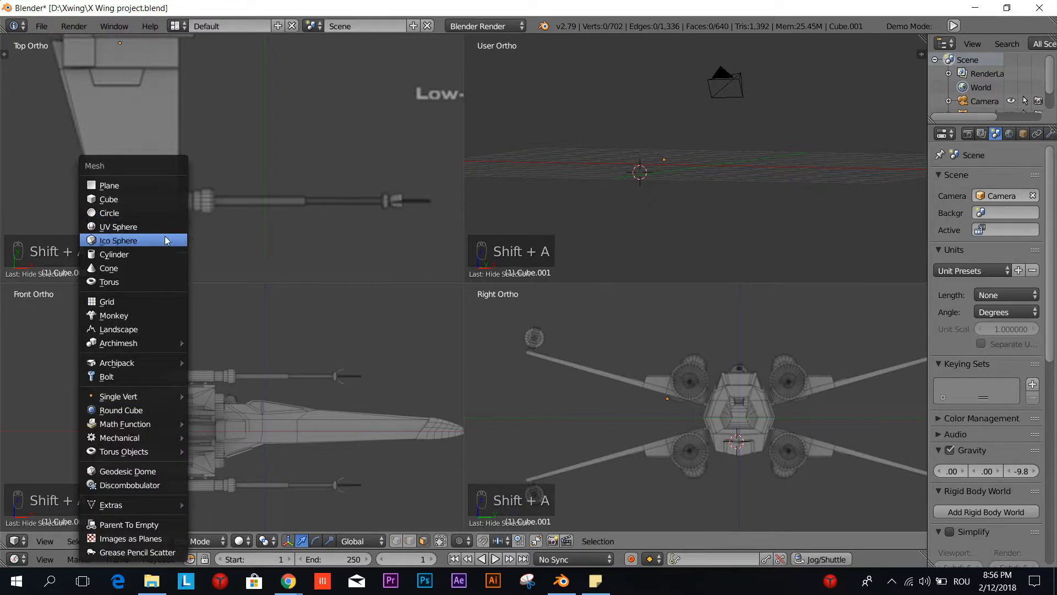
left_click(159, 253)
scroll(358, 388, "down", 1)
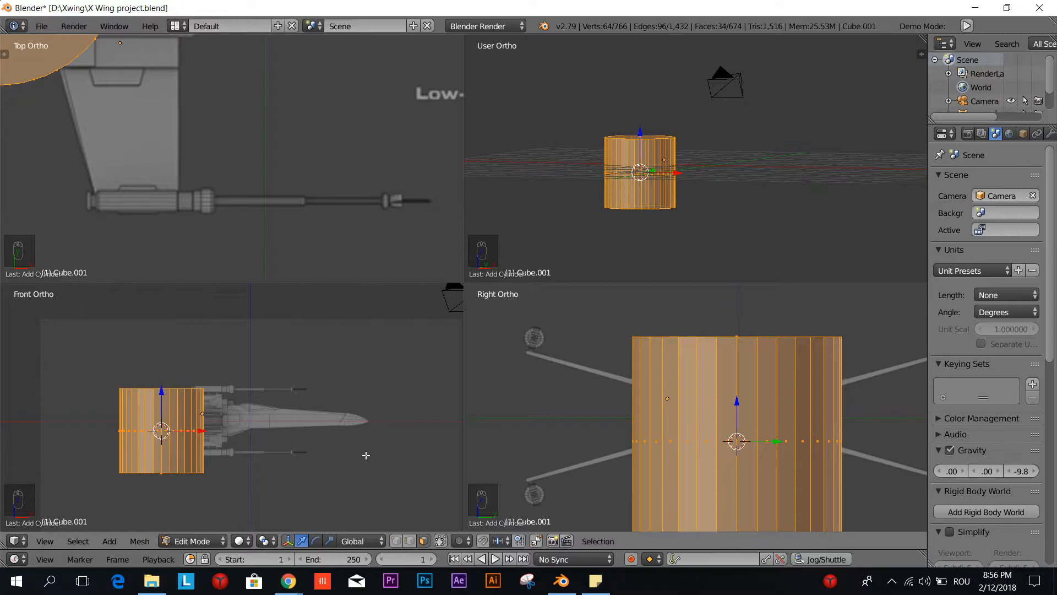
key("r")
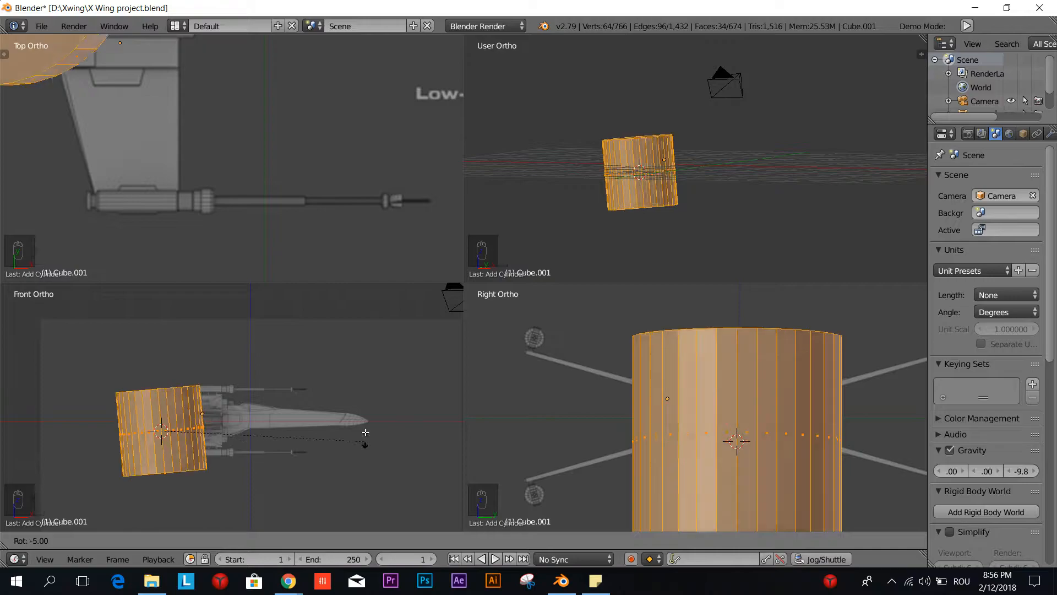
left_click(169, 345)
Step: Scale the cylinder down and place it over the rear end of the upper laser cannon in the front view
scroll(184, 222, "down", 4)
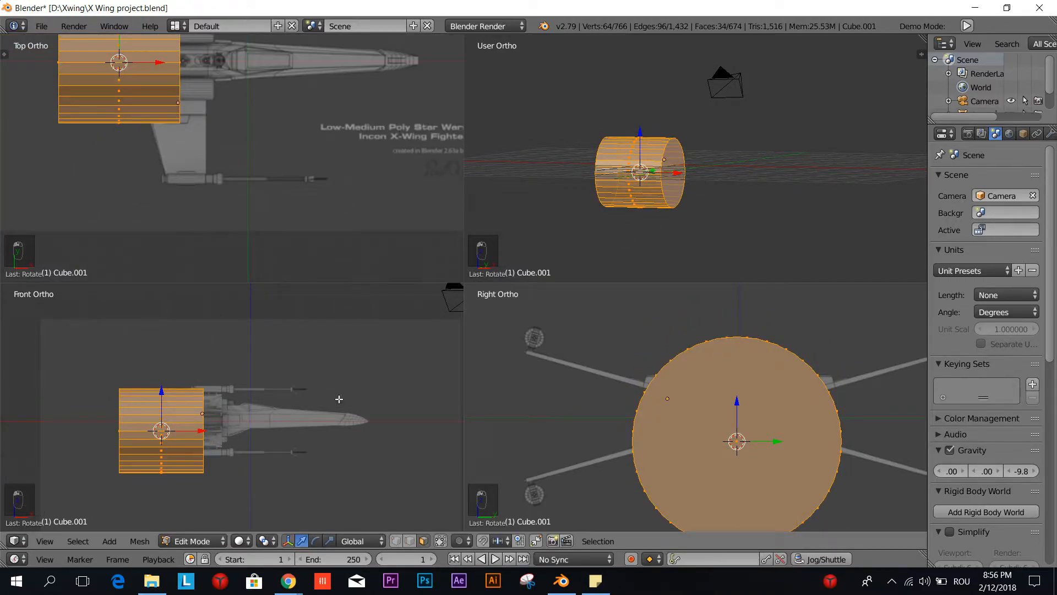
scroll(339, 398, "up", 7)
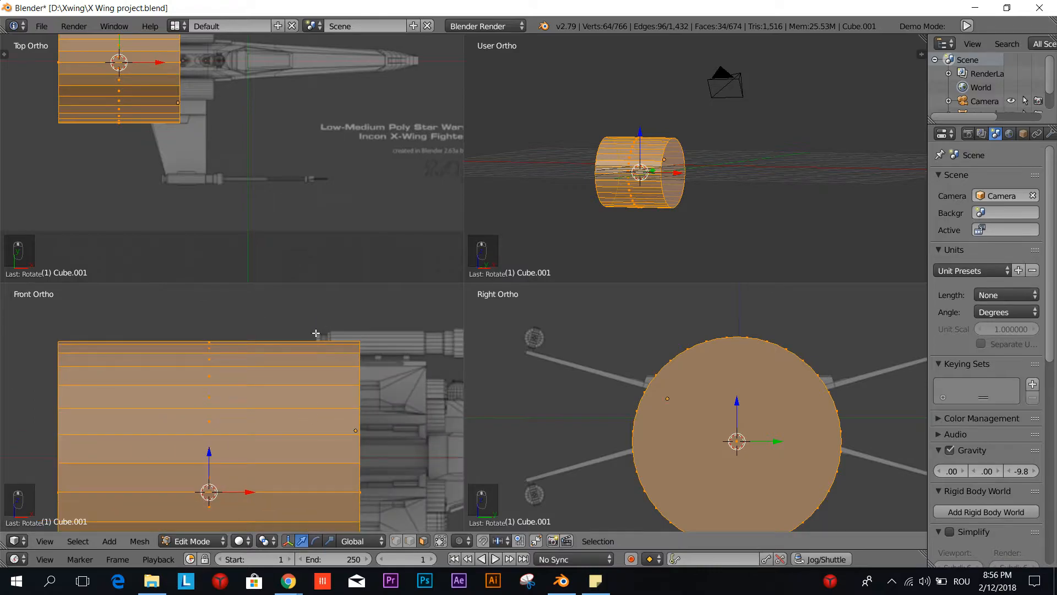
scroll(355, 381, "down", 4)
key("s")
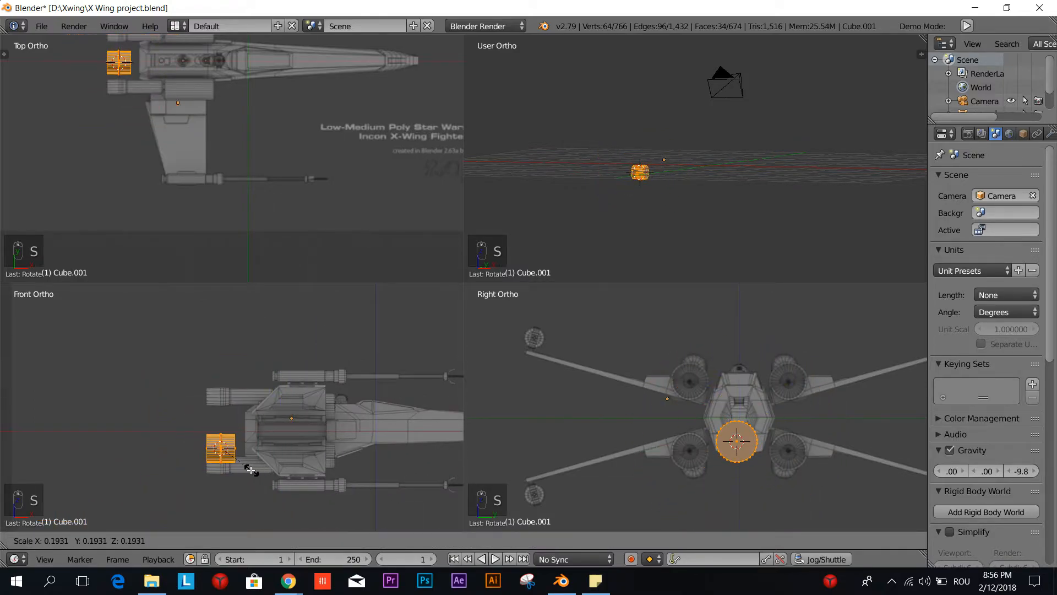
left_click(251, 469)
key("g")
left_click(318, 390)
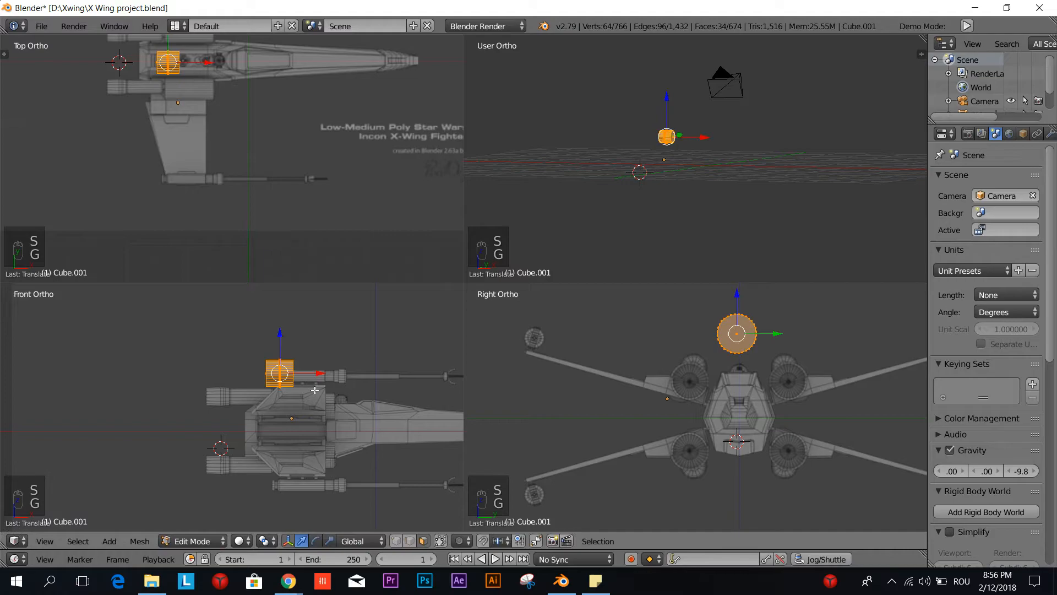
scroll(373, 366, "up", 3)
key("s")
left_click(342, 326)
key("g")
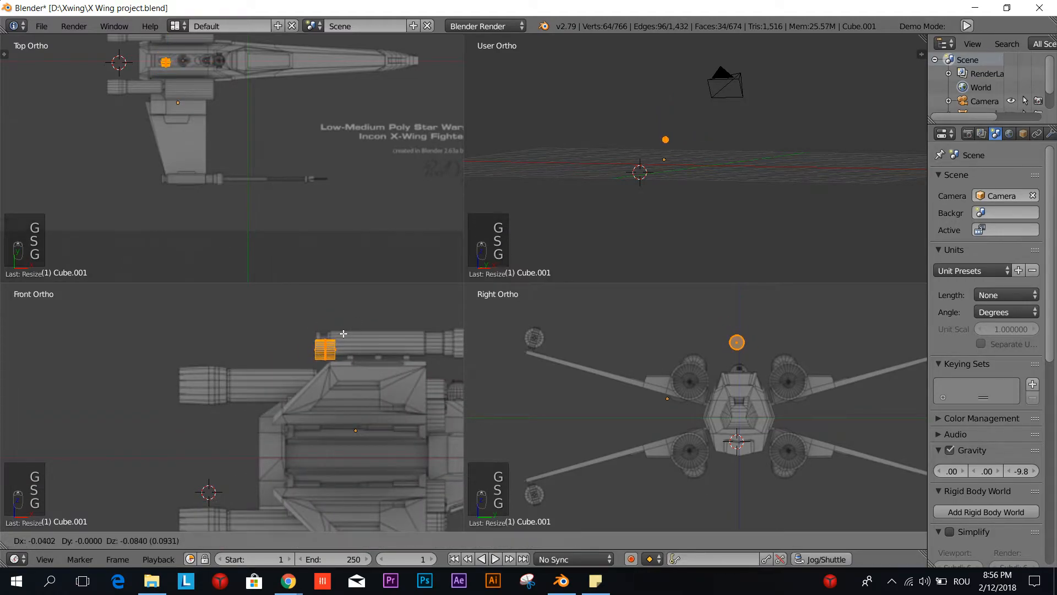
left_click(342, 331)
Step: Move the cylinder along global Y onto the rear end of the wingtip laser cannon in the top view
key("g")
key("g")
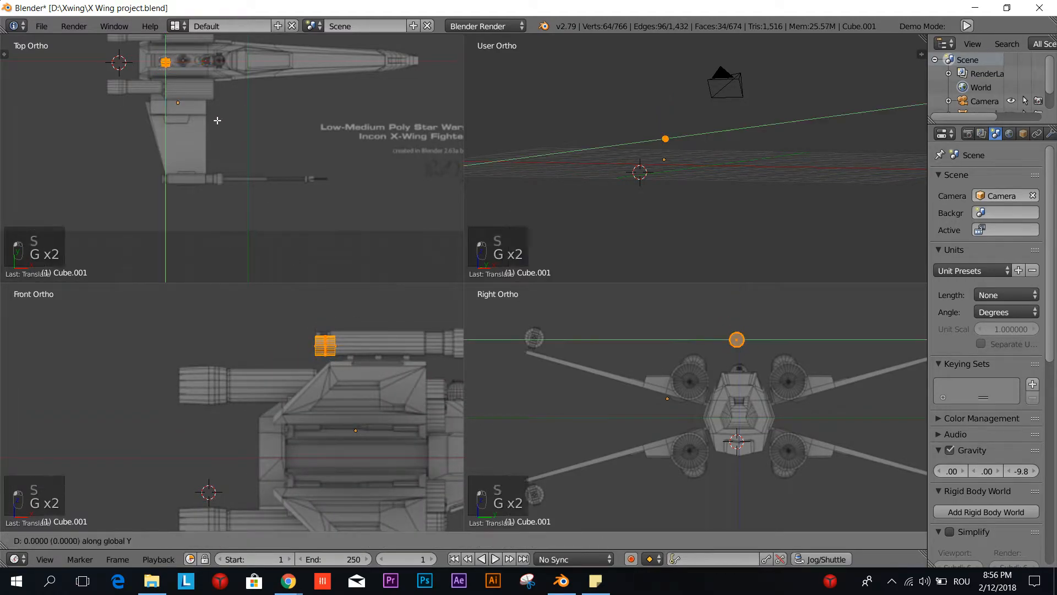
left_click(173, 193)
Step: Scale the cylinder in the top view to match the diameter of the cannon's rear cap
scroll(154, 182, "up", 4)
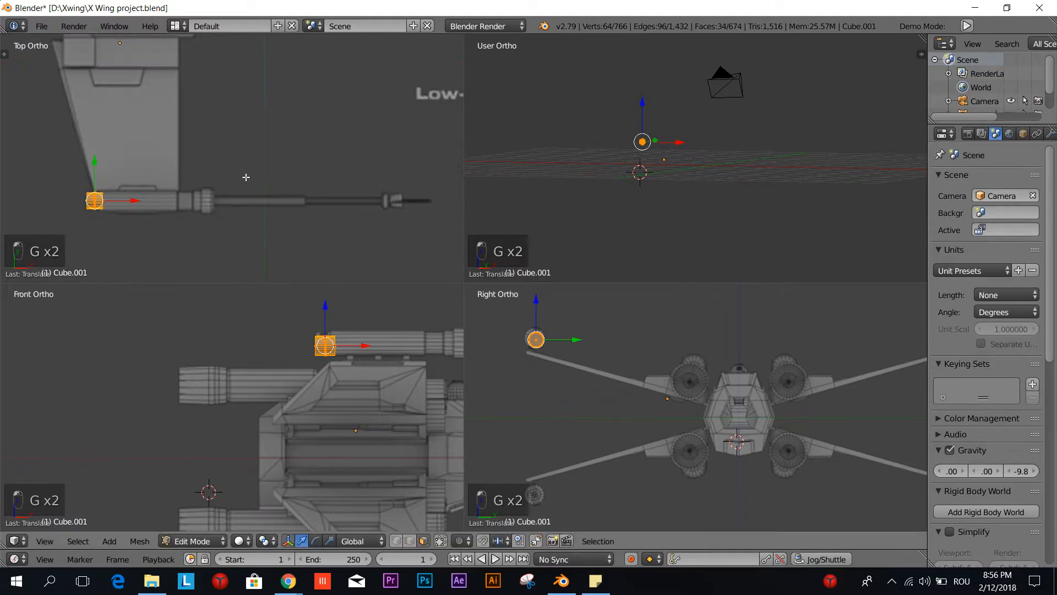
middle_click_drag(132, 200, 288, 187, "shift")
scroll(288, 187, "up", 6)
middle_click_drag(343, 254, 277, 194, "shift")
key("s")
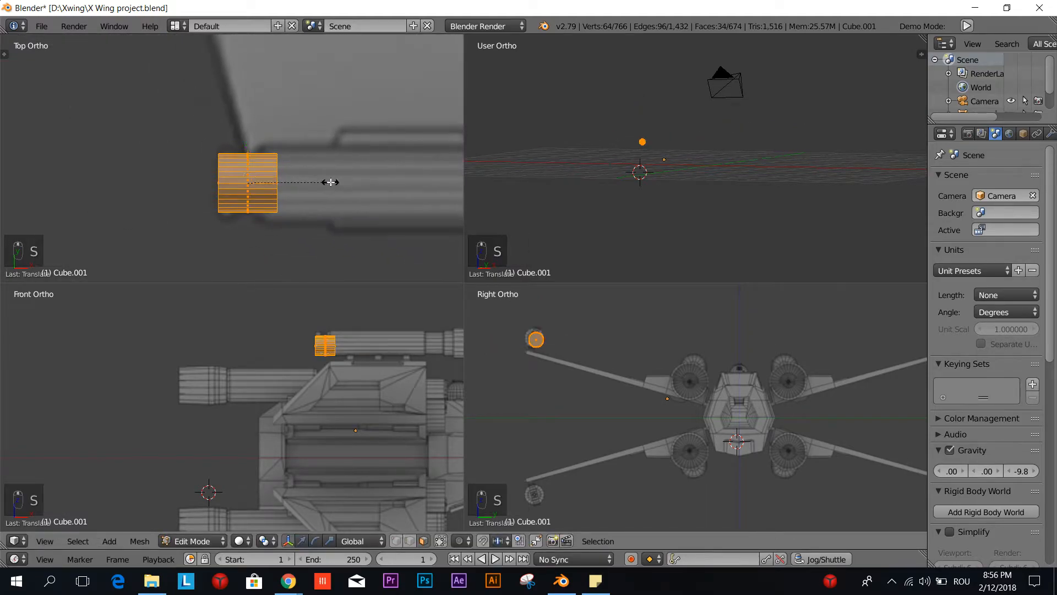
left_click(352, 189)
key("s")
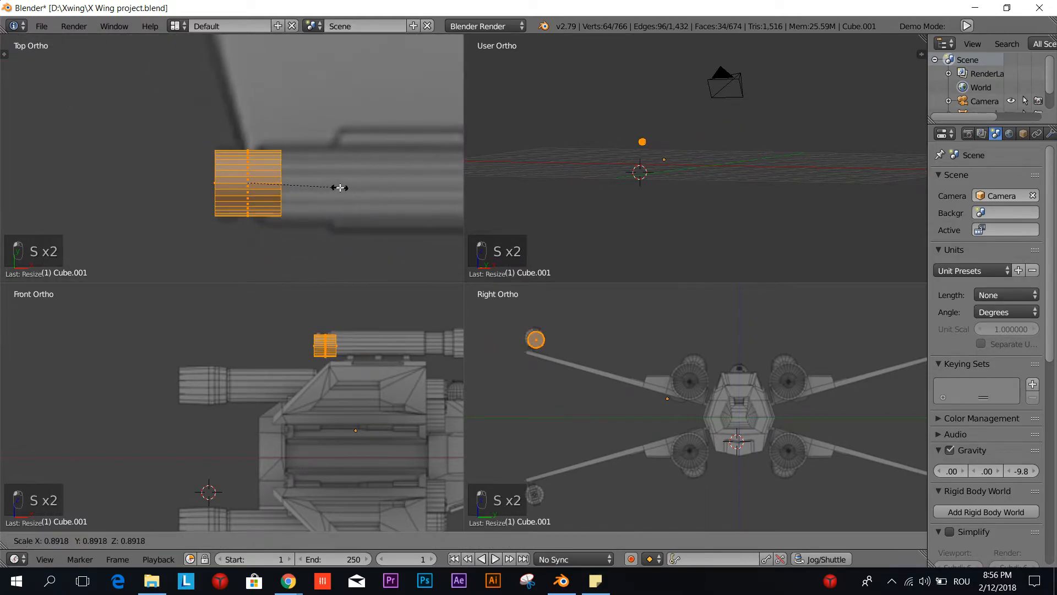
left_click(355, 204)
Step: Set the top view to Wireframe shading and switch to vertex selection
key("z")
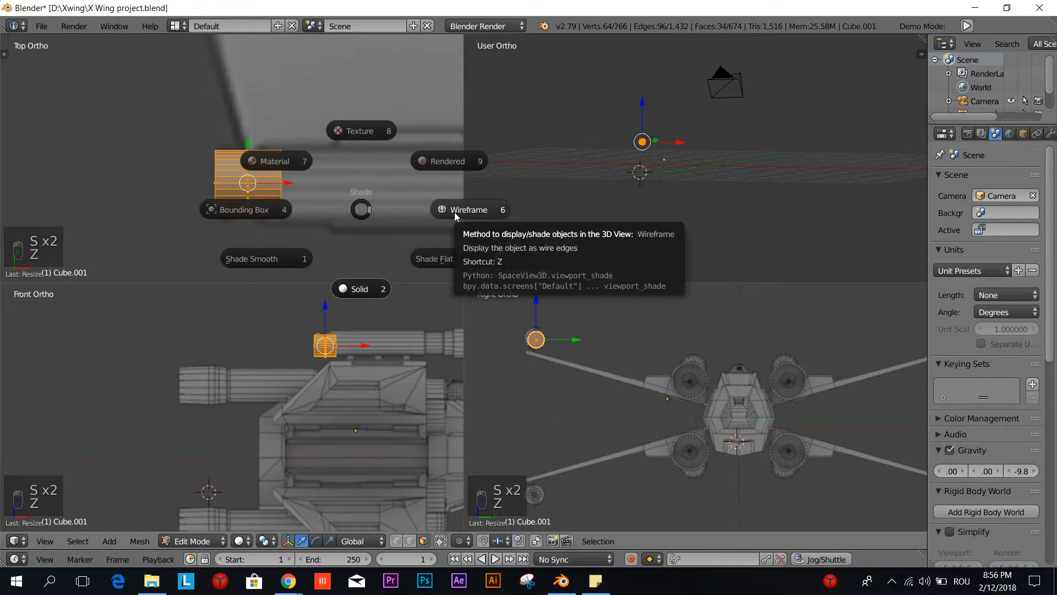
left_click(454, 212)
scroll(349, 238, "up", 2)
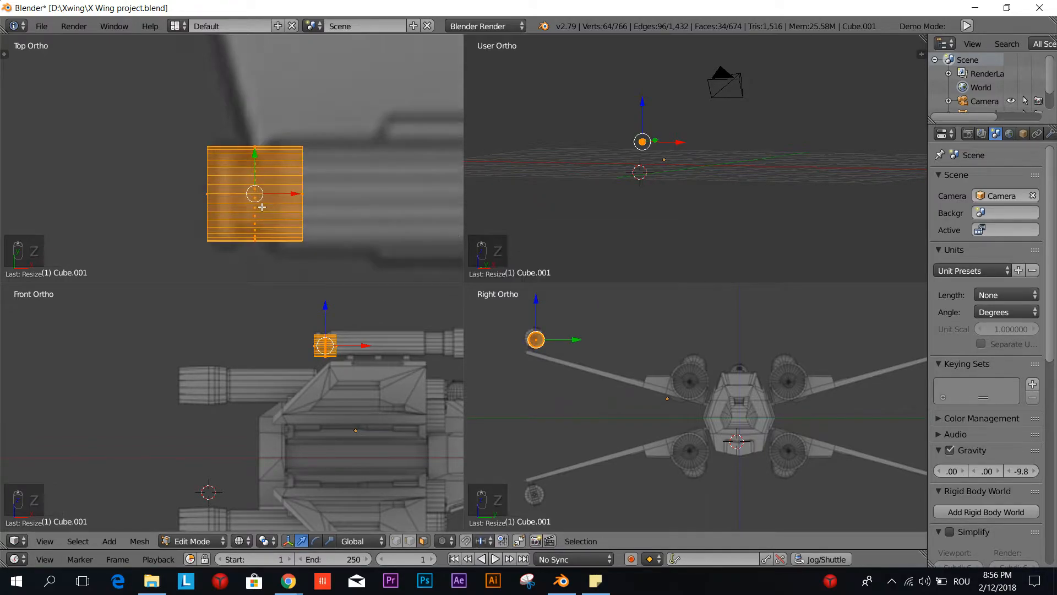
left_click(395, 541)
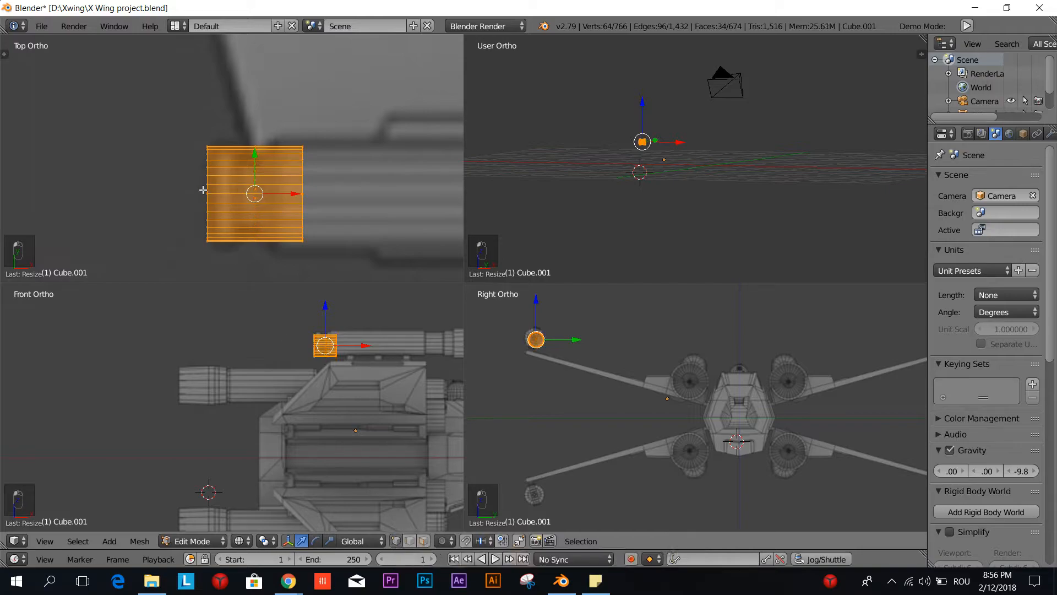
Step: Select the cylinder's front-end vertices and move them about -0.10 along X to the front edge of the rear cap
key("a")
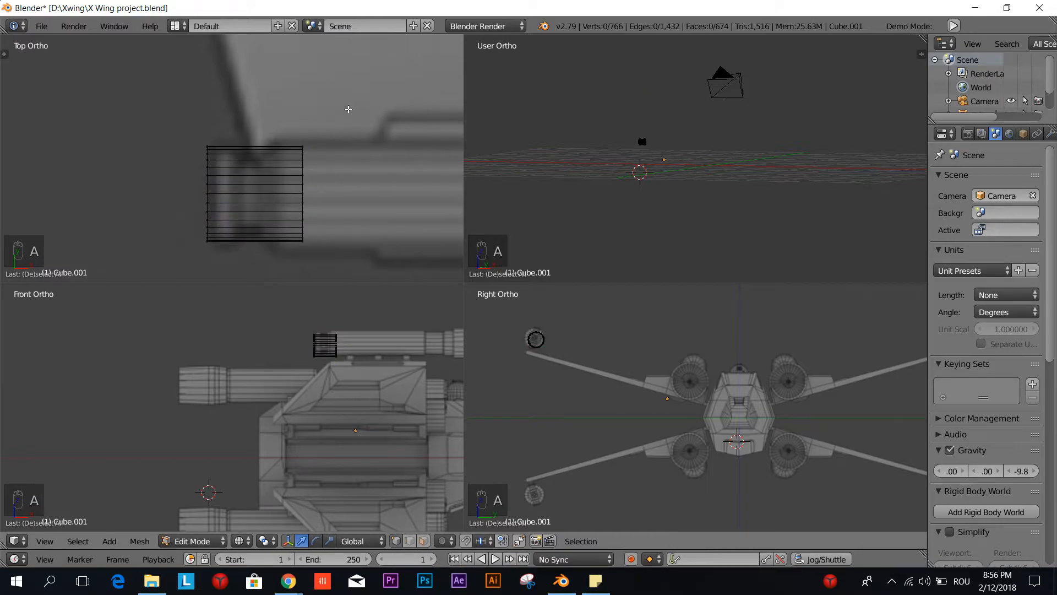
key("b")
left_click_drag(350, 106, 278, 291)
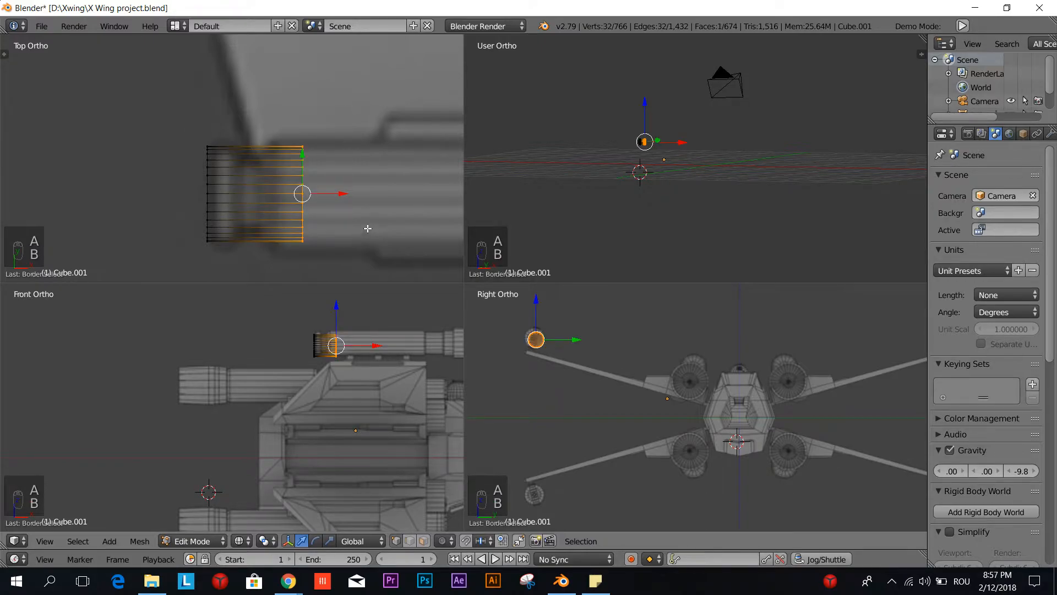
key("g")
key("x")
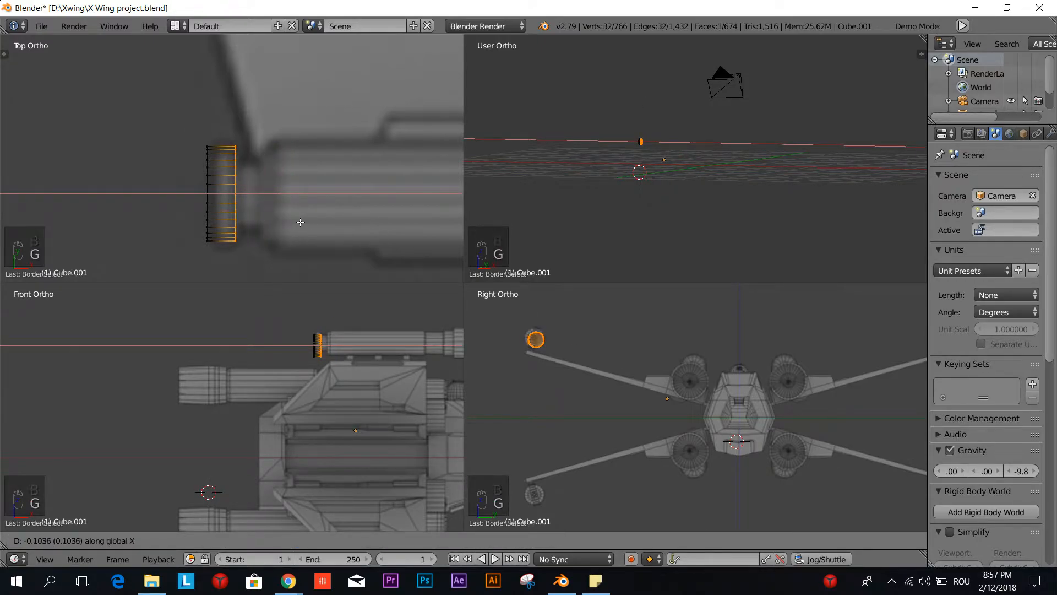
left_click(300, 222)
Step: Select the cylinder's rear-end vertices and move them along X to the rear edge of the cannon's cap
key("a")
key("b")
left_click_drag(183, 131, 223, 263)
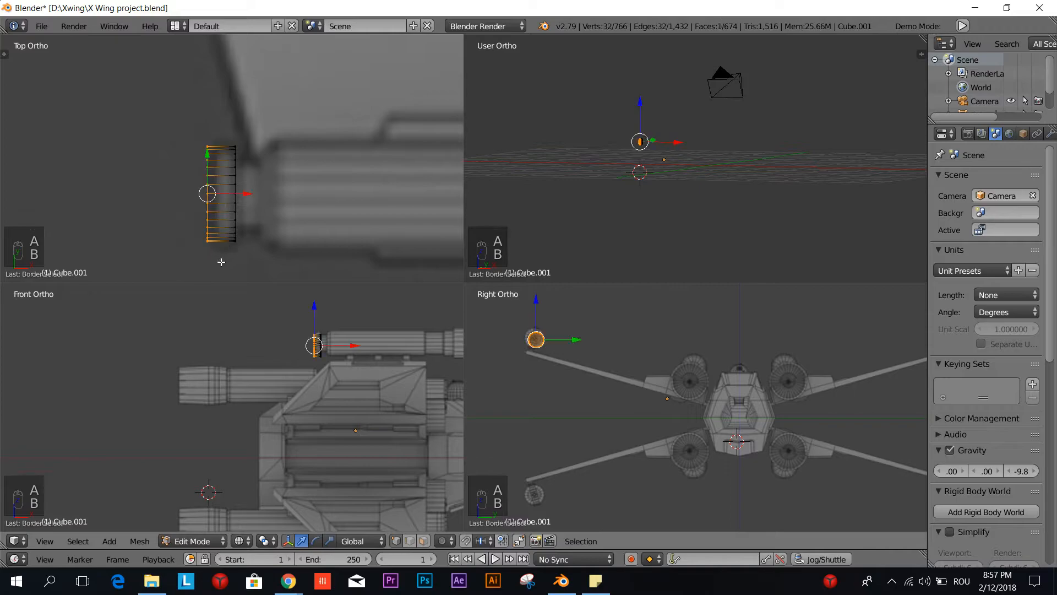
key("g")
key("x")
left_click(276, 332)
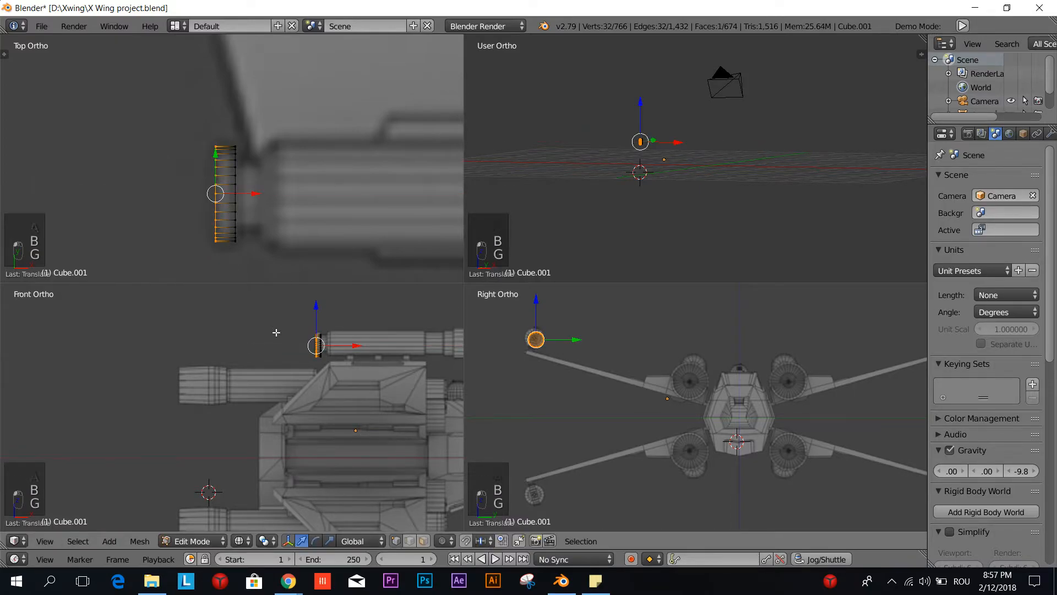
Step: Select the whole thin cylinder and align it with the cannon's rear cap in the front view, then deselect it
scroll(276, 332, "up", 4)
middle_click_drag(430, 331, 312, 419, "shift")
key("a")
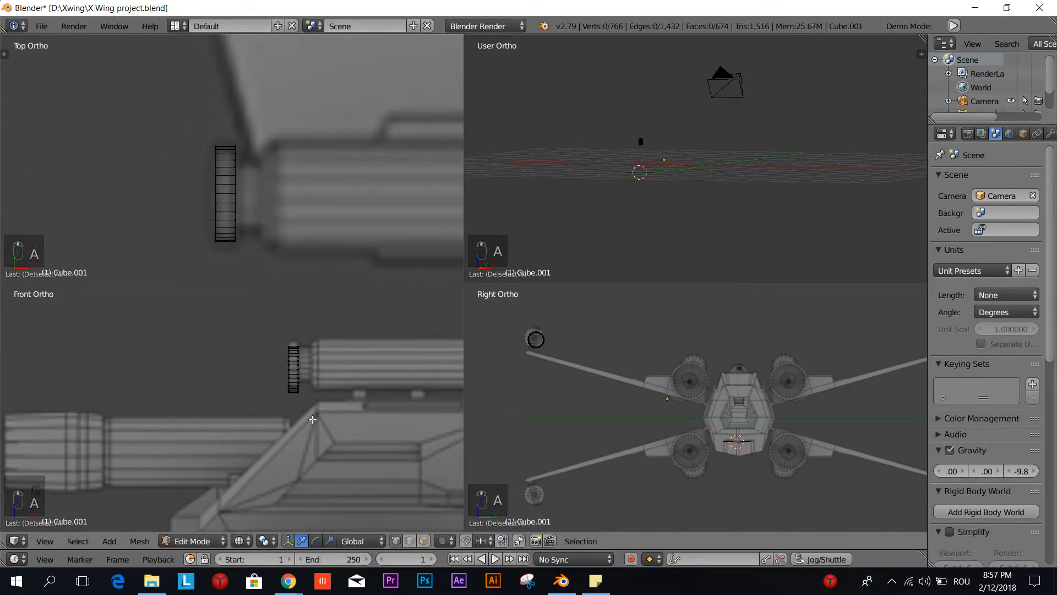
key("a")
key("g")
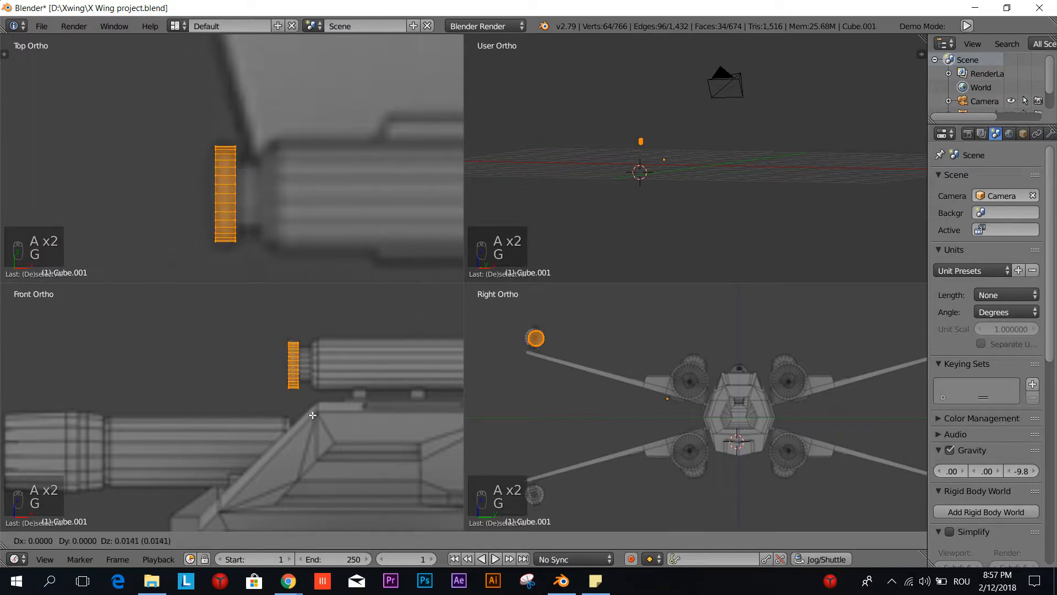
left_click(312, 415)
scroll(319, 412, "up", 3)
middle_click_drag(330, 407, 245, 454, "shift")
key("g")
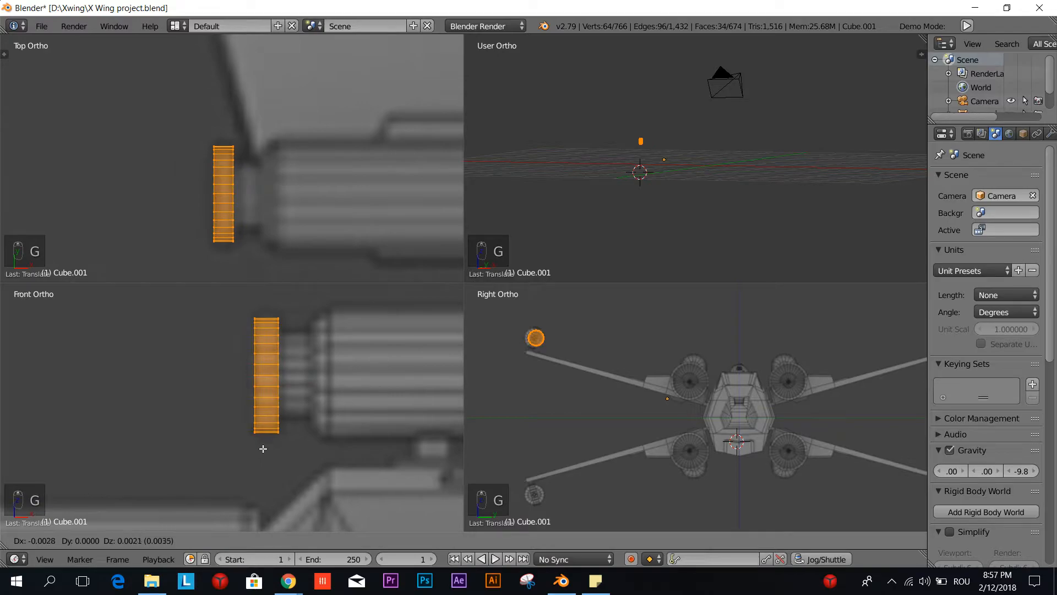
left_click(265, 442)
key("a")
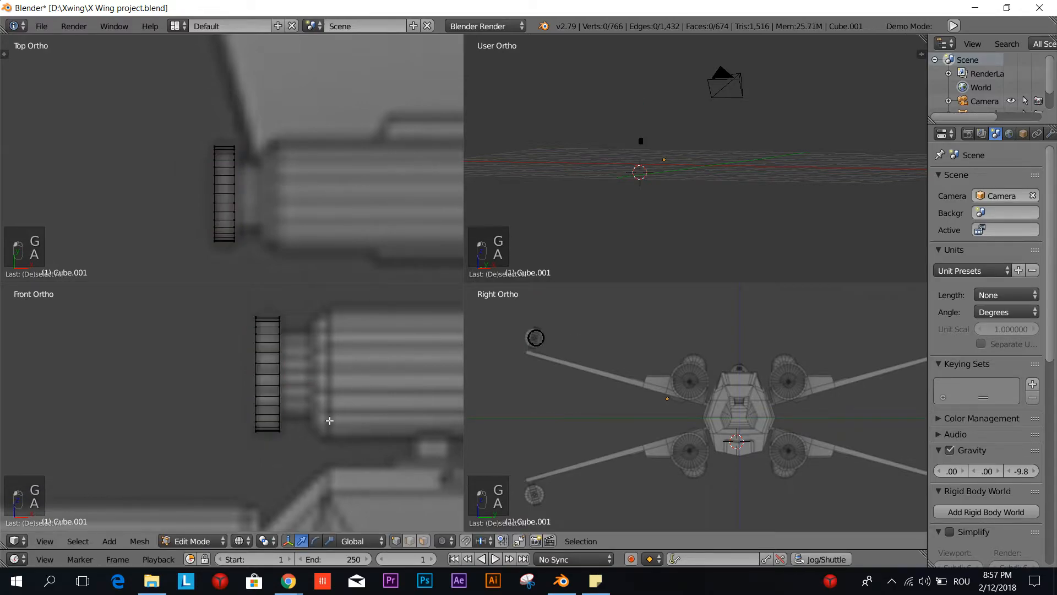
Step: Select the rear cap's front ring, extrude it inward scaled to about 0.8, and extrude the narrow neck forward to the cannon body
scroll(330, 420, "down", 3)
scroll(330, 385, "down", 3)
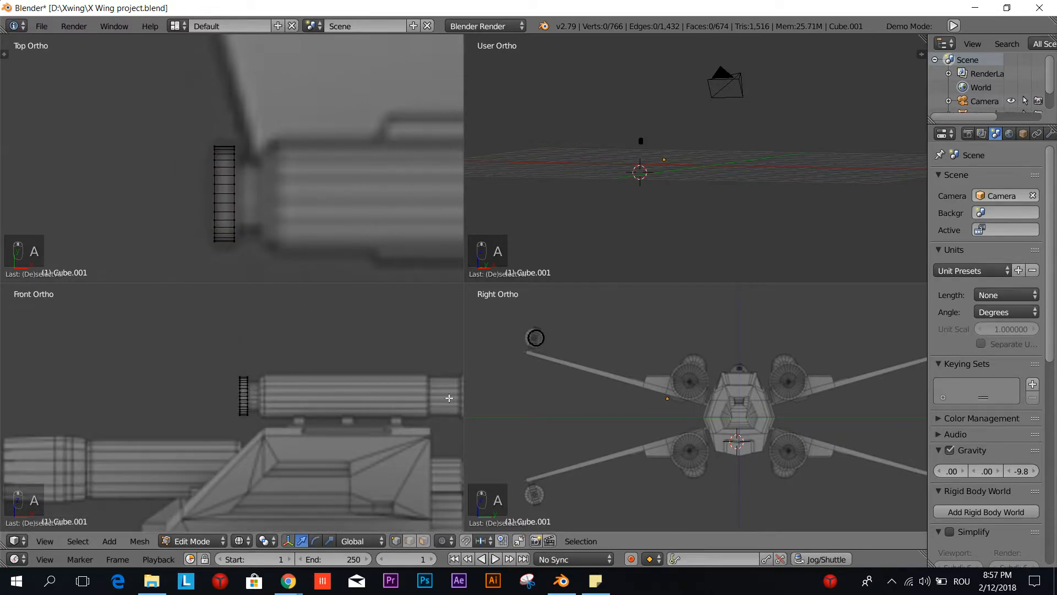
scroll(270, 379, "up", 4)
key("b")
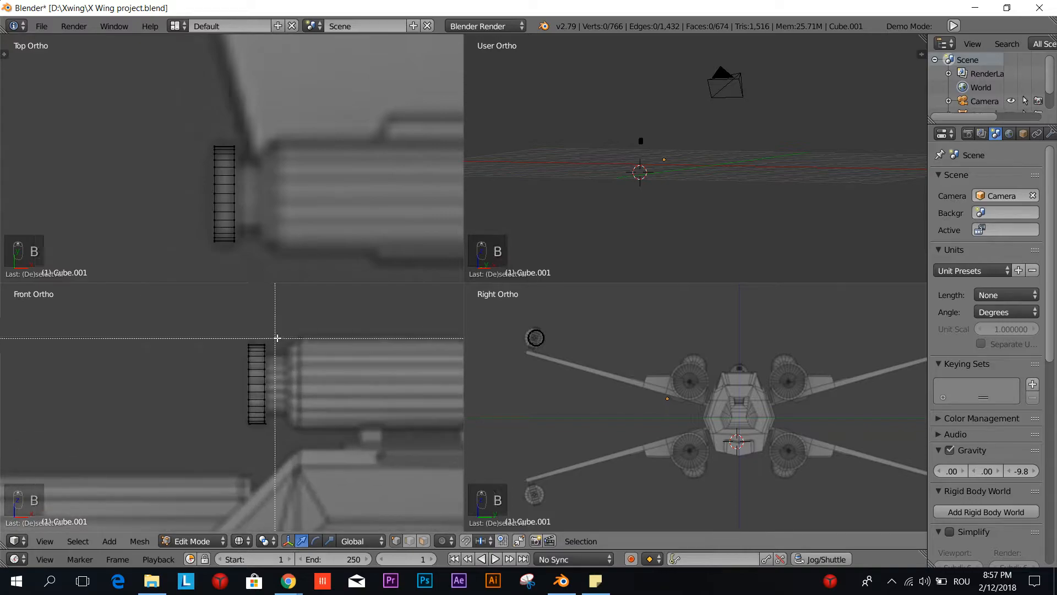
left_click_drag(276, 338, 261, 448)
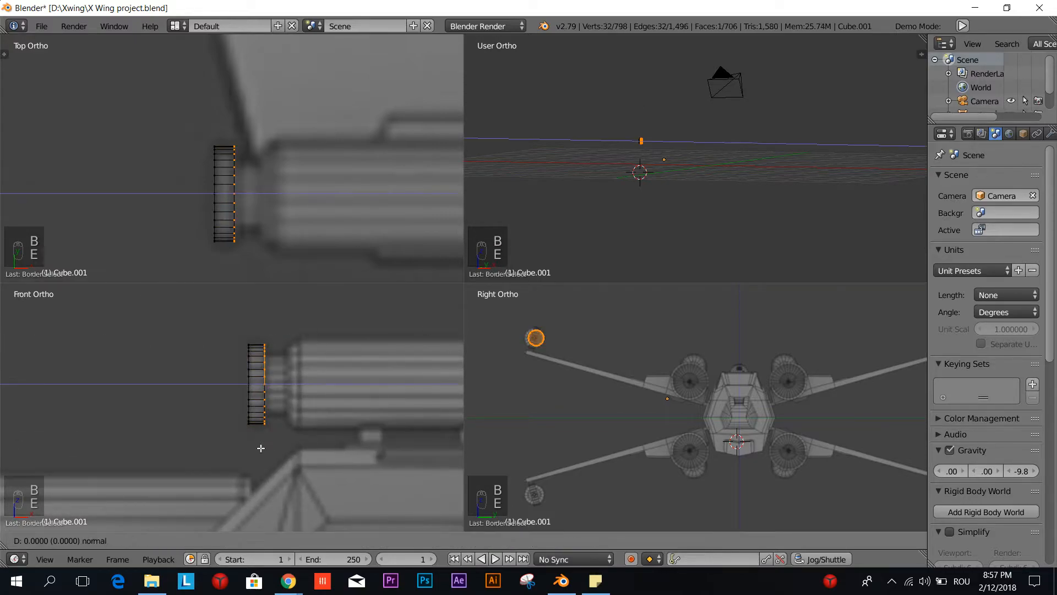
key("e")
key("s")
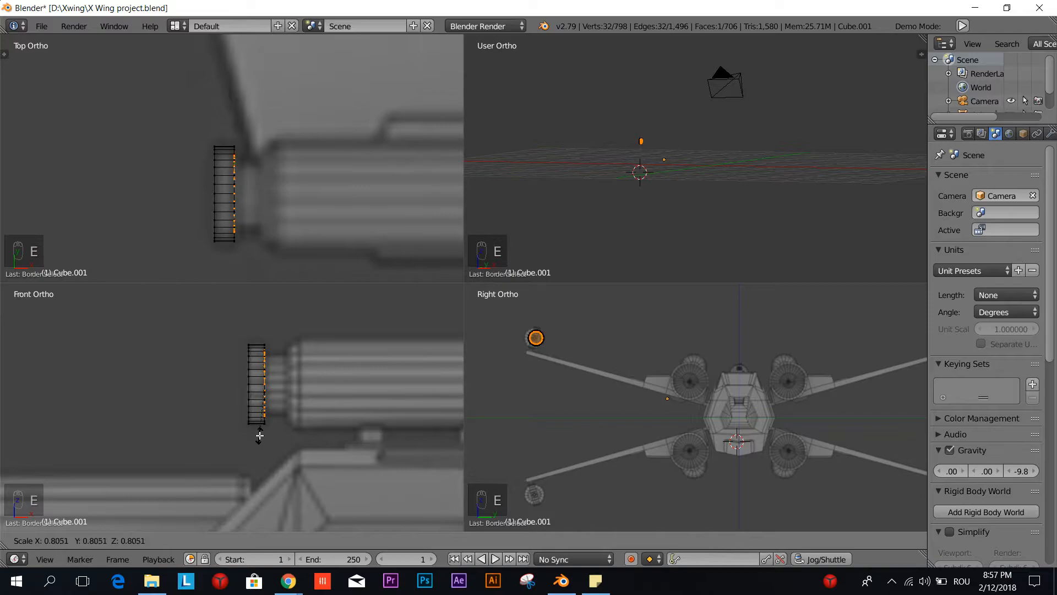
left_click(259, 436)
key("e")
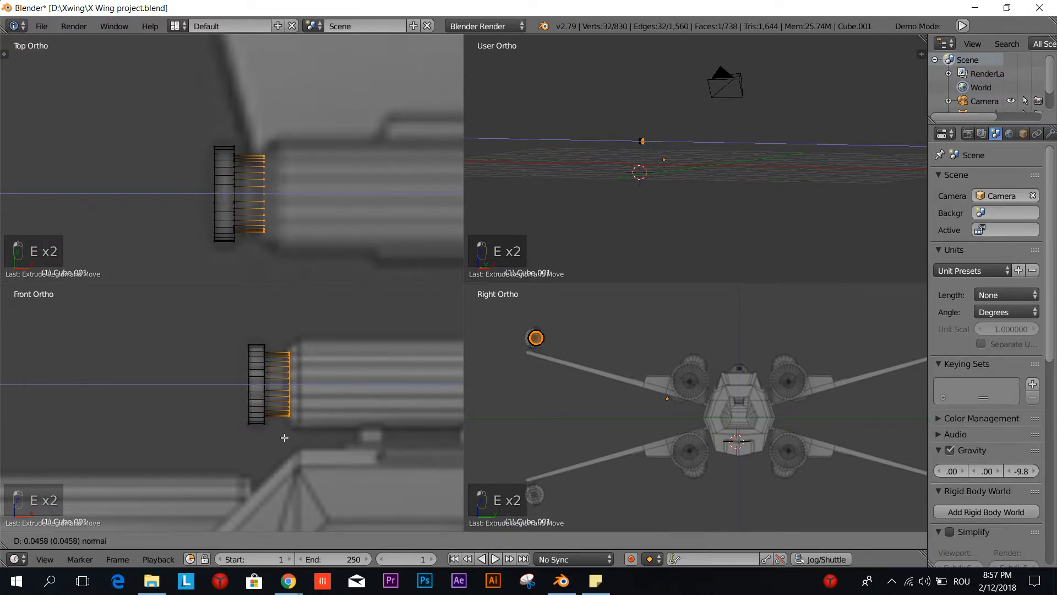
left_click(281, 438)
Step: Extrude the neck's end ring outward, then slightly forward and scale it up to form the flared rear shoulder of the cannon body
key("e")
key("s")
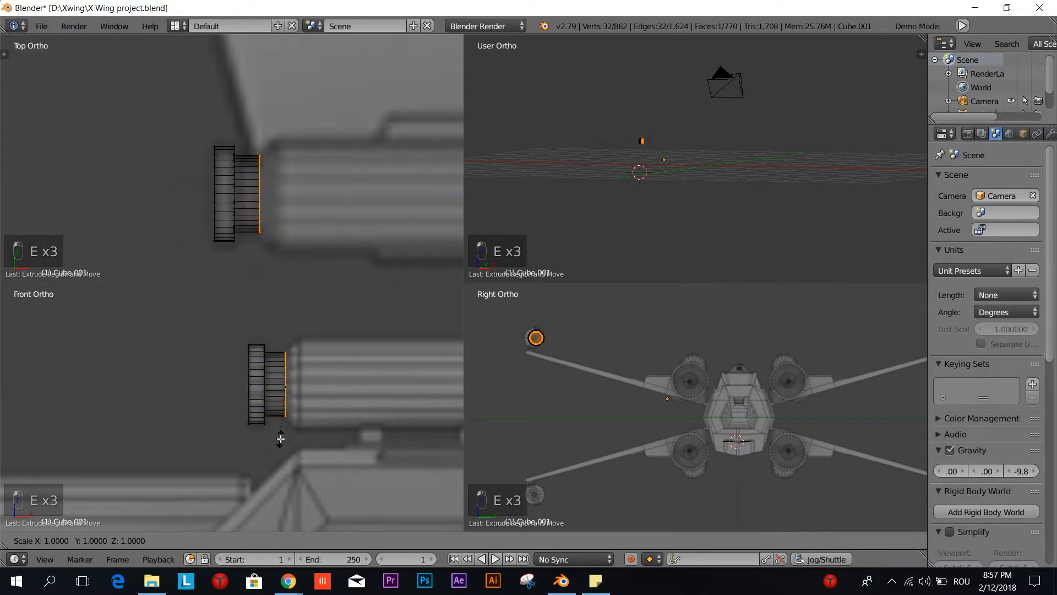
left_click(286, 445)
key("e")
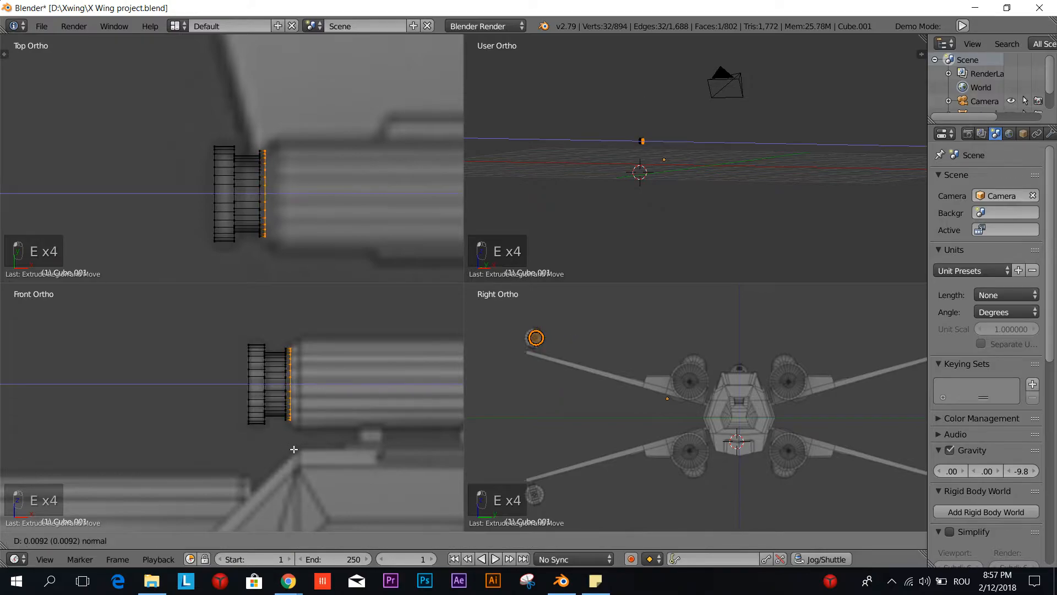
left_click(292, 448)
key("s")
left_click(296, 457)
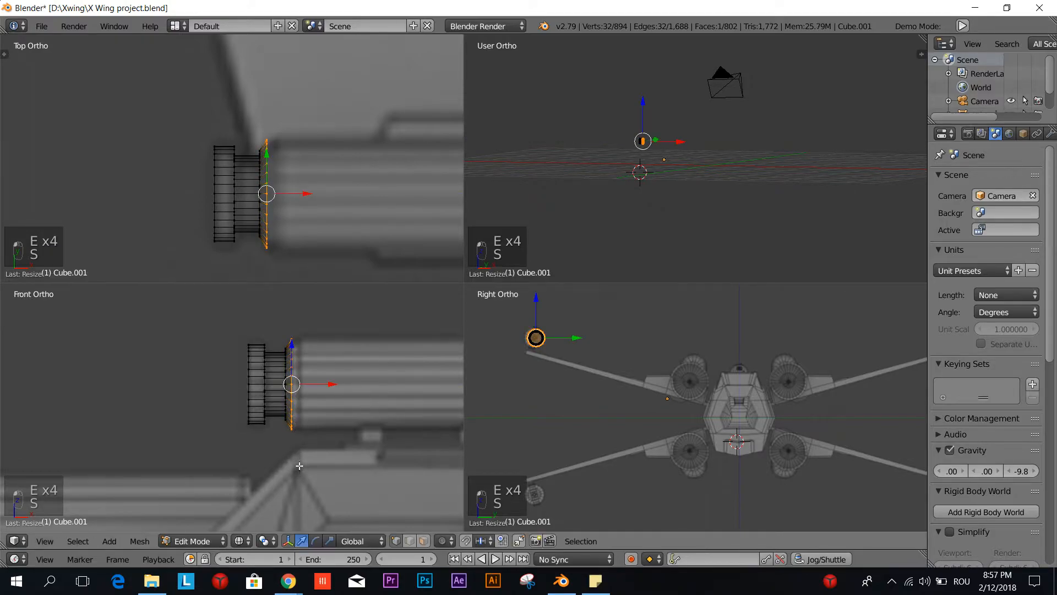
Step: Extrude the shoulder's rim a short way forward, widen it with another extruded ring, and extrude the main body partway along the reference
key("e")
left_click(311, 448)
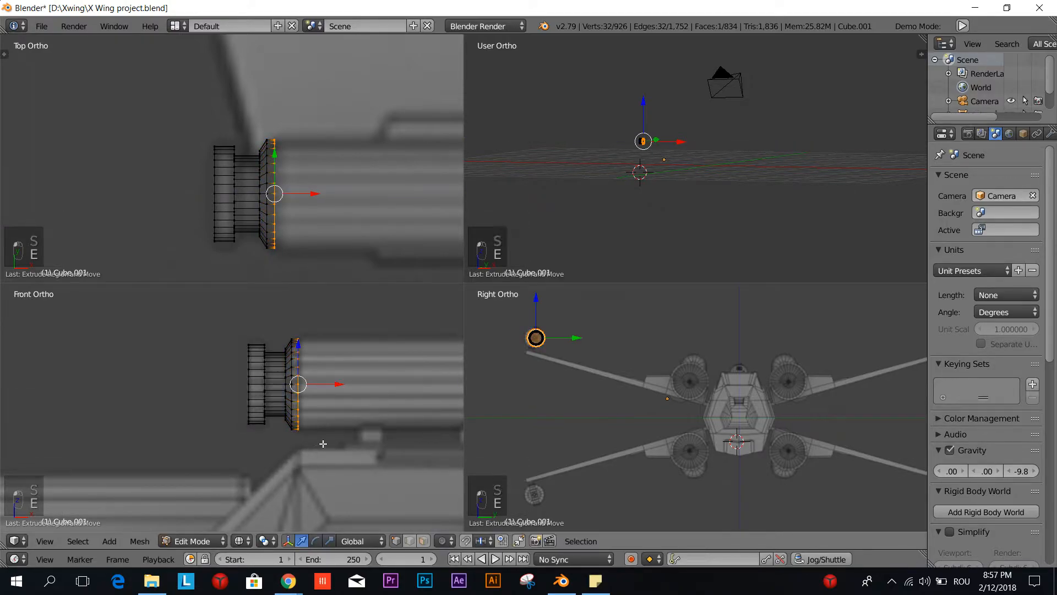
key("e")
left_click(324, 443)
key("e")
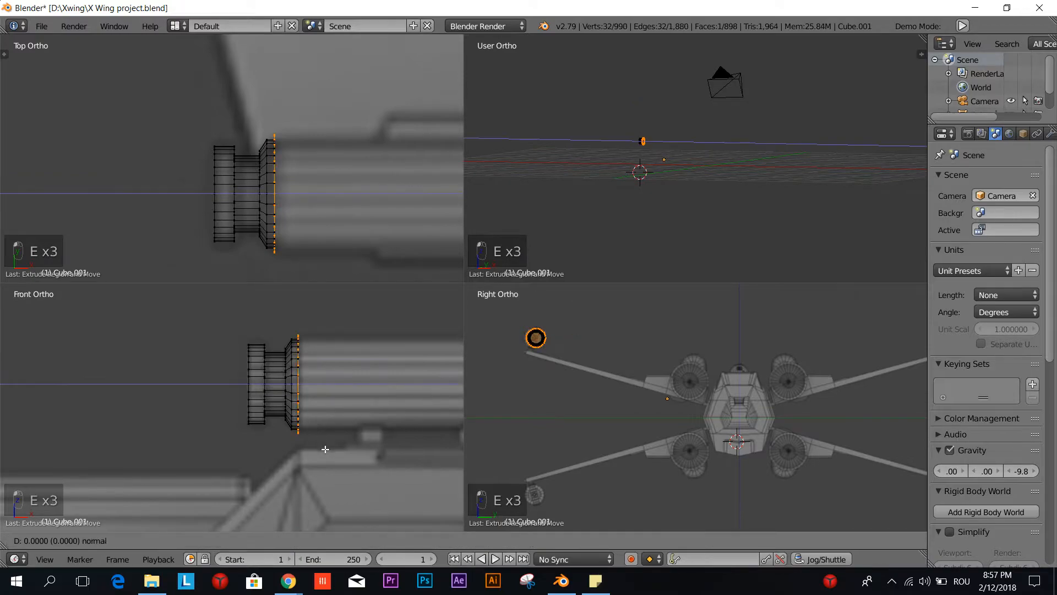
left_click(459, 455)
scroll(434, 452, "down", 3)
middle_click_drag(409, 450, 266, 459, "shift")
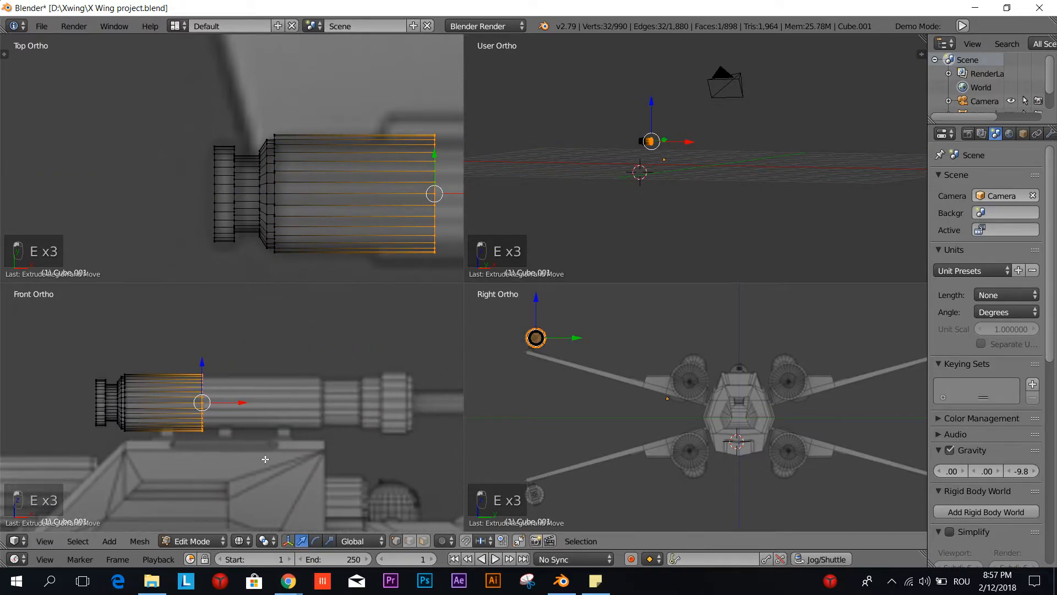
key("e")
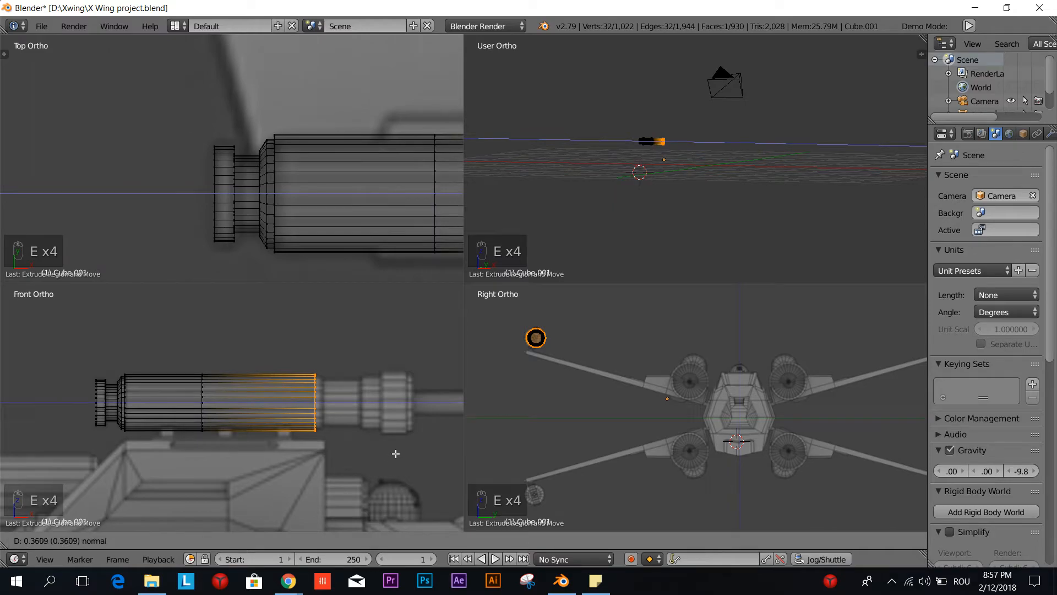
key("Escape")
key("ctrl+z")
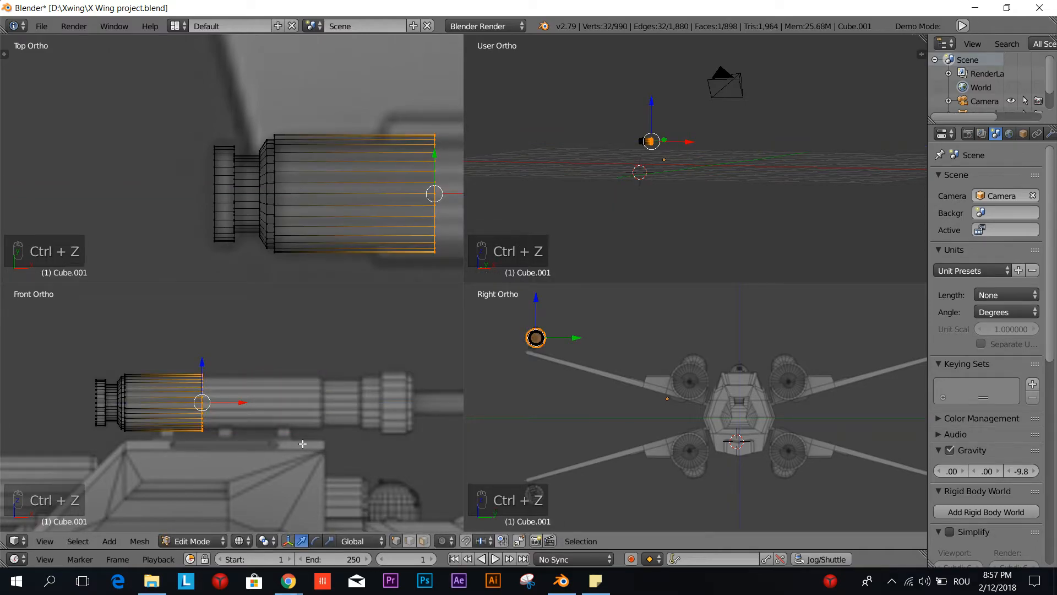
Step: Reselect only the main body's front-end vertices and move them along X to the front edge of the reference body
scroll(253, 434, "up", 4)
key("a")
key("b")
left_click_drag(197, 320, 160, 479)
scroll(160, 482, "down", 3)
key("g")
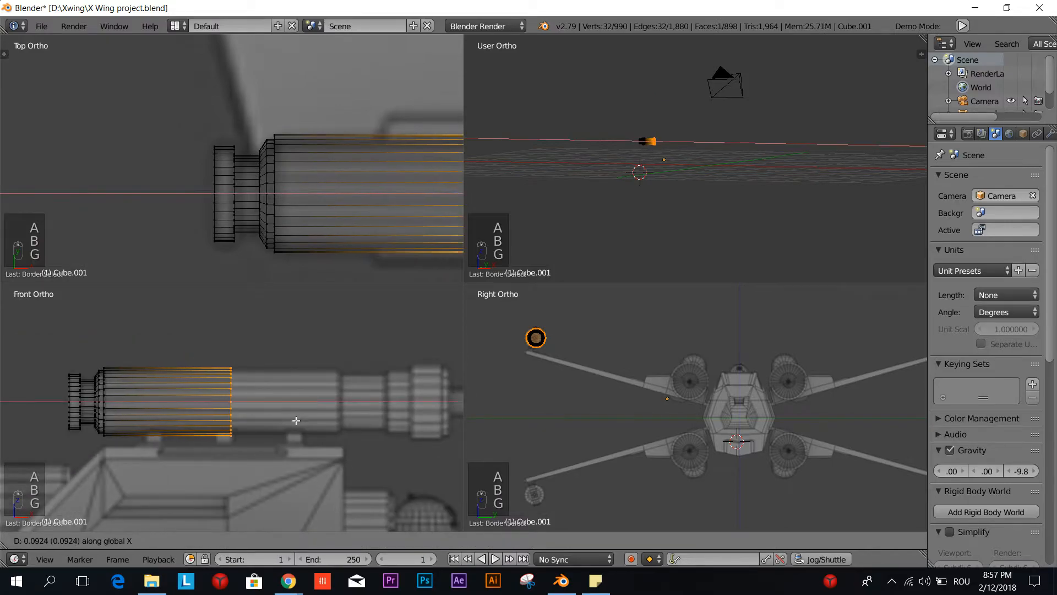
left_click(388, 423)
Step: Extrude the main body's front ring slightly forward and scale it to about 0.87 to form a beveled edge
scroll(361, 432, "up", 3)
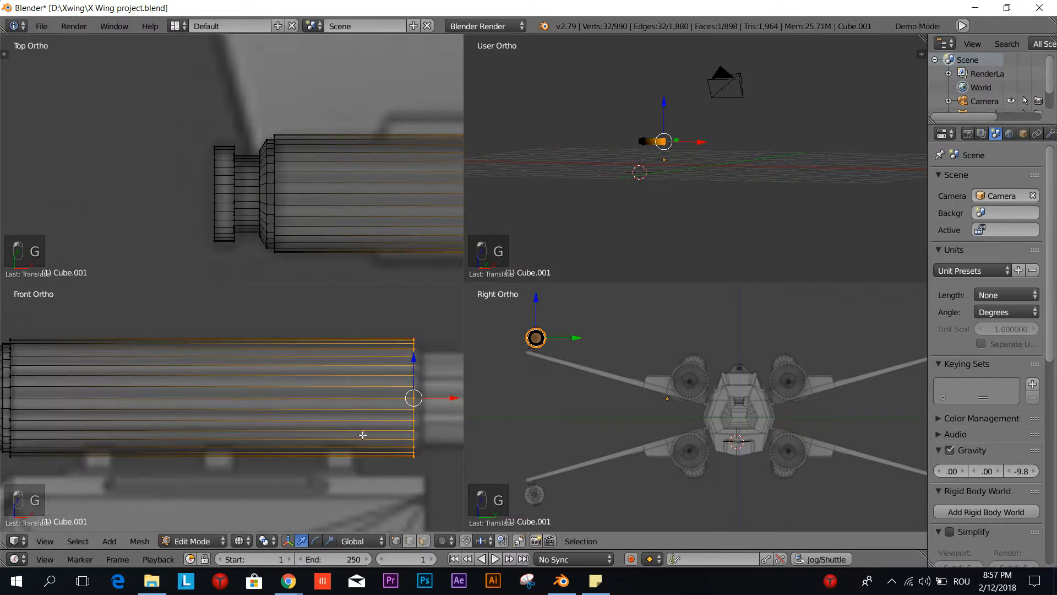
key("e")
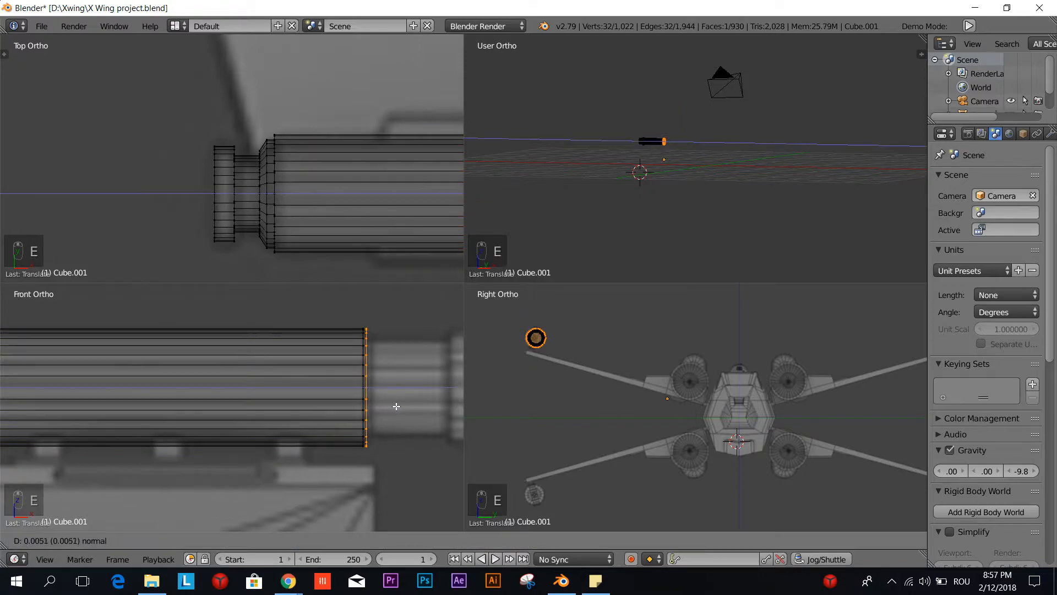
left_click(399, 408)
key("s")
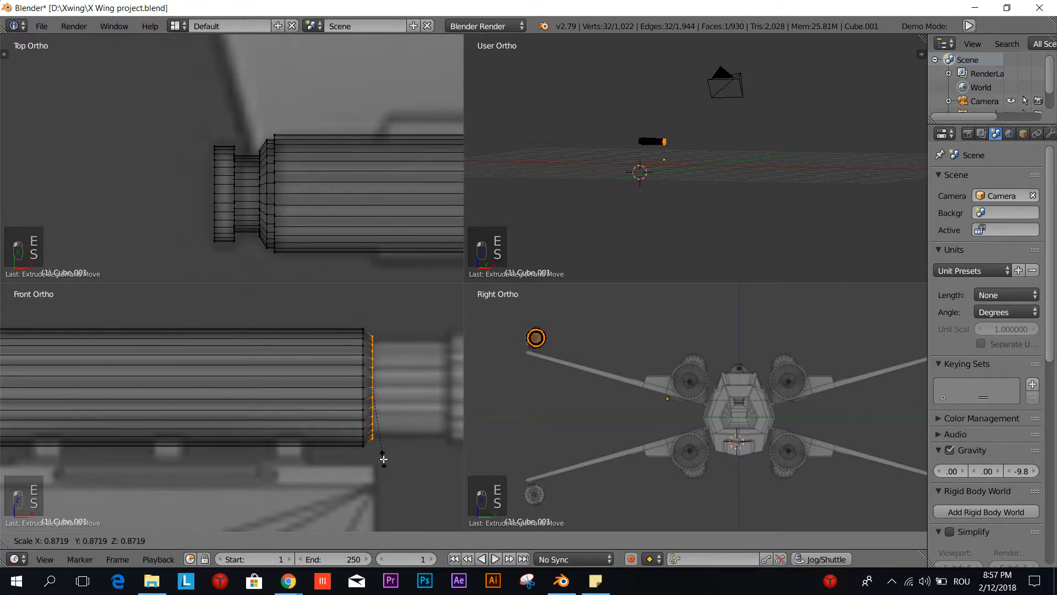
left_click(384, 459)
Step: Extrude the beveled front ring about 0.11 forward to form the narrower section ahead of the main body
scroll(384, 456, "down", 2)
middle_click_drag(385, 453, 314, 453, "shift")
key("e")
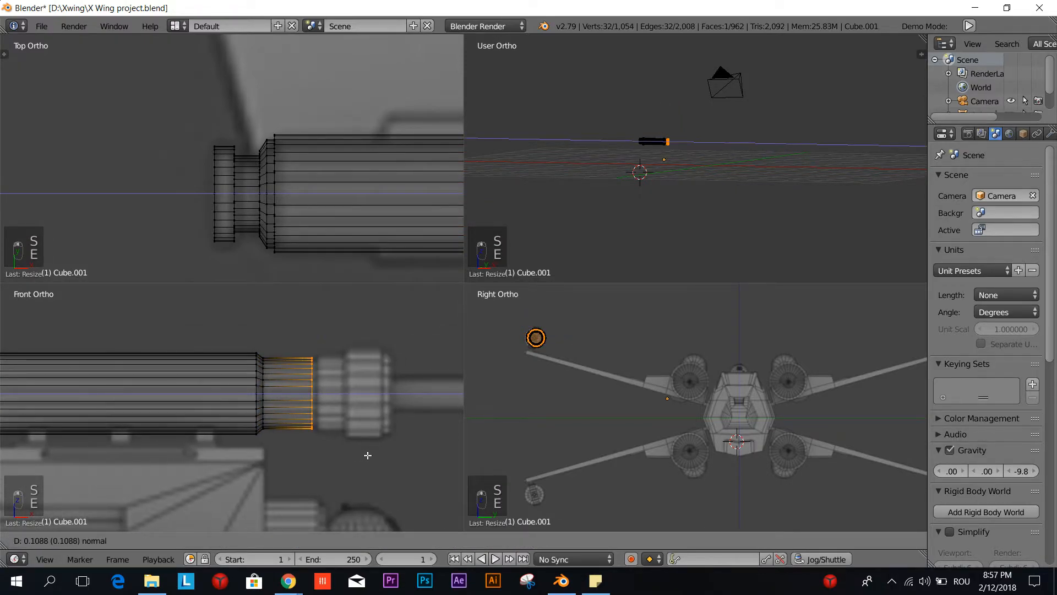
left_click(368, 456)
Step: Extrude the narrow section's end ring outward scaled to about 1.1, then extrude this collar about 0.07 forward
key("e")
key("s")
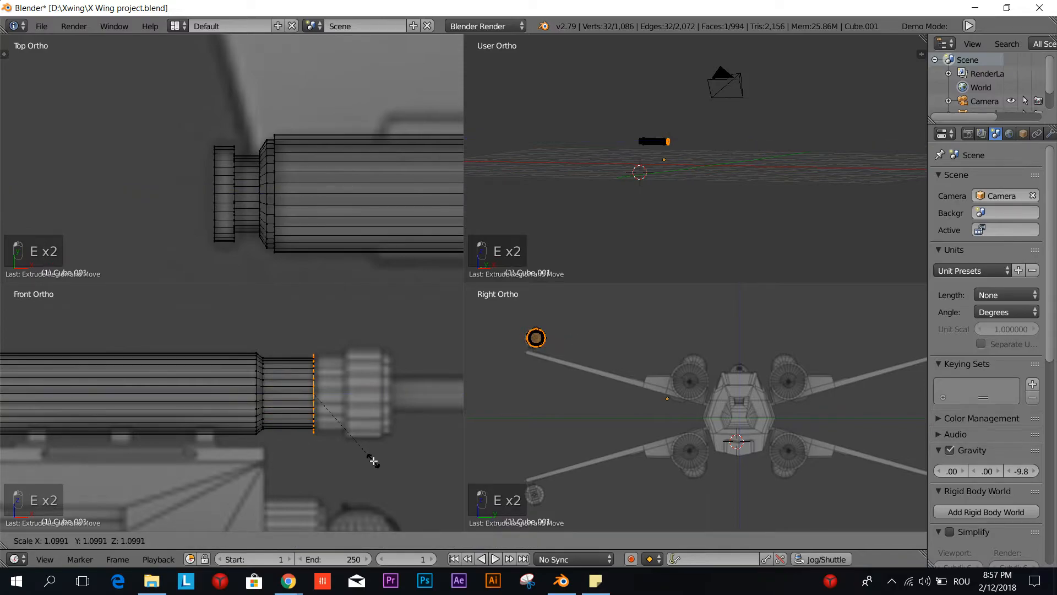
left_click(373, 461)
key("e")
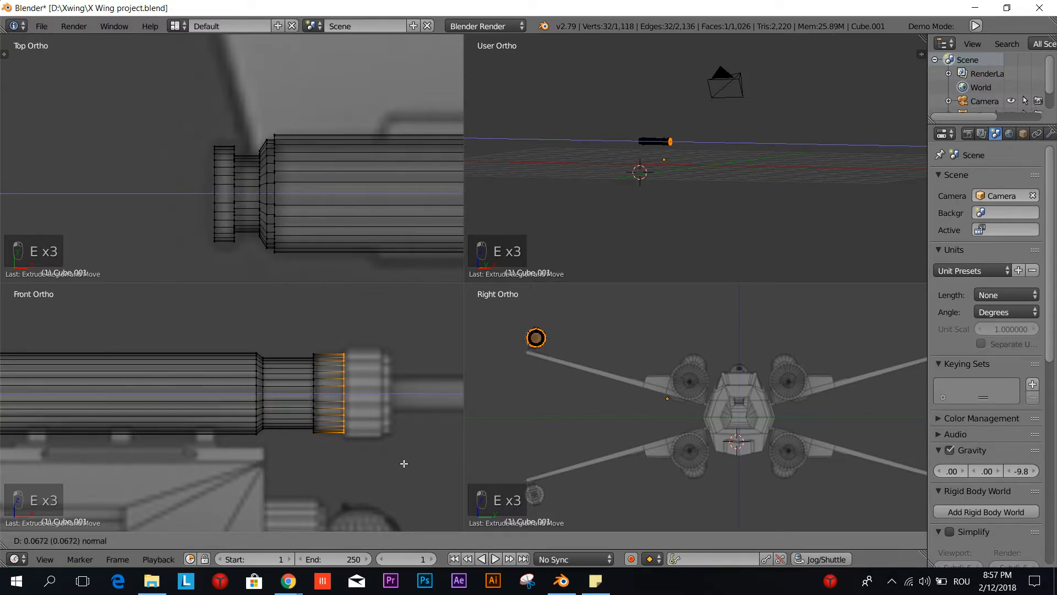
left_click(404, 463)
Step: Step the collar's front ring outward with extruded, scaled rings and extrude the widest collar forward, following the front reference
key("e")
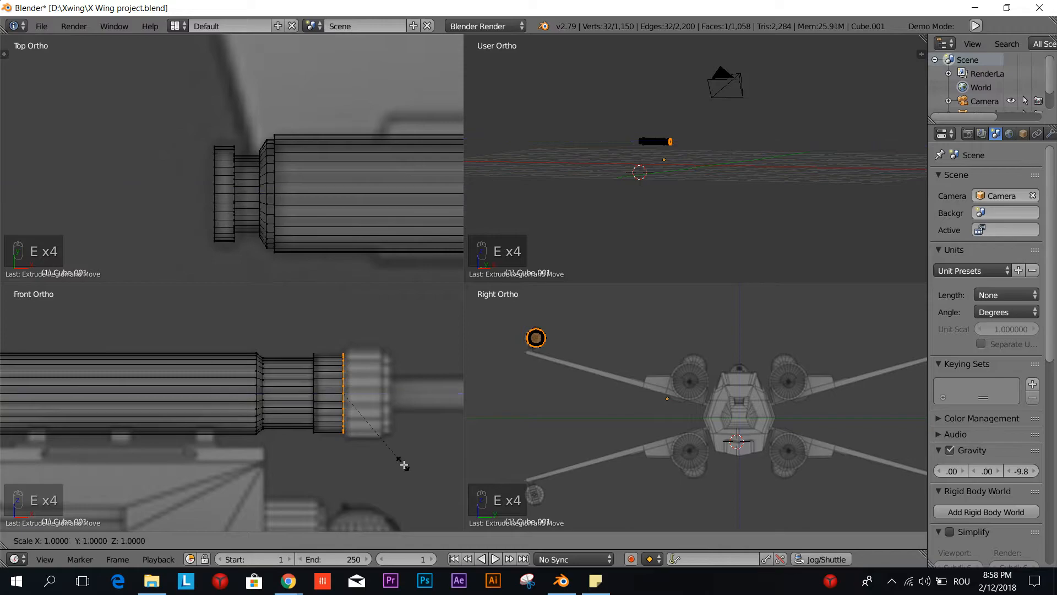
left_click(408, 467)
key("e")
left_click(416, 472)
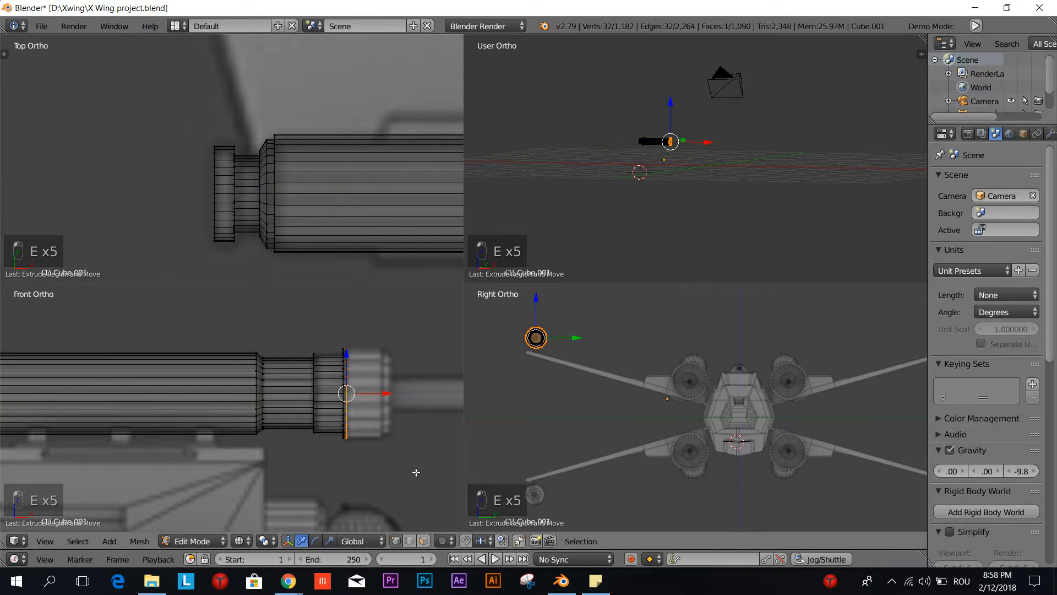
key("s")
left_click(417, 474)
key("e")
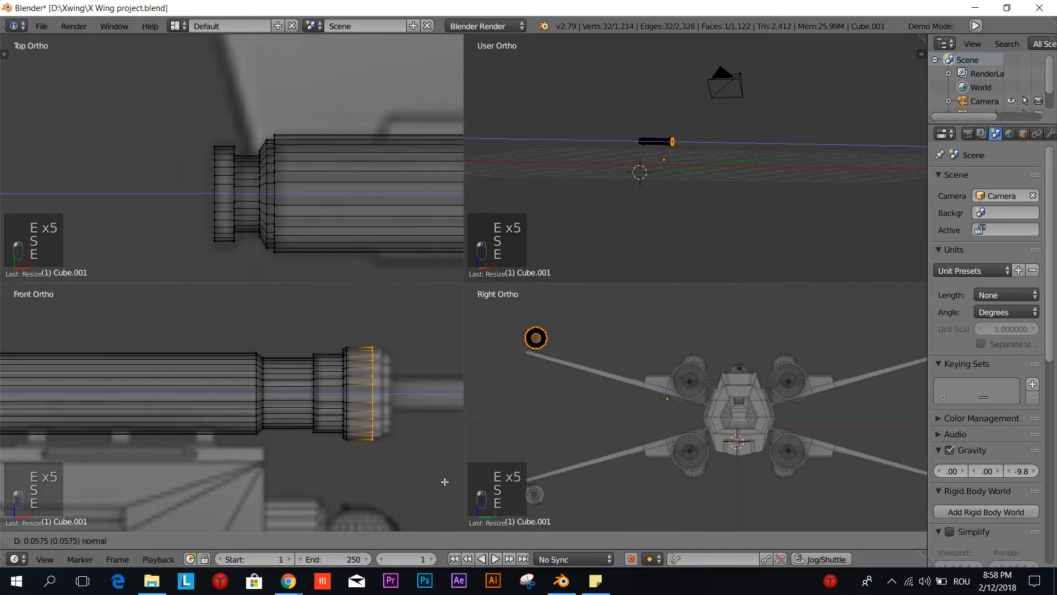
left_click(453, 482)
Step: Extrude the widest collar's front ring inward scaled to about 0.93, then extrude it forward and taper its front lip
key("e")
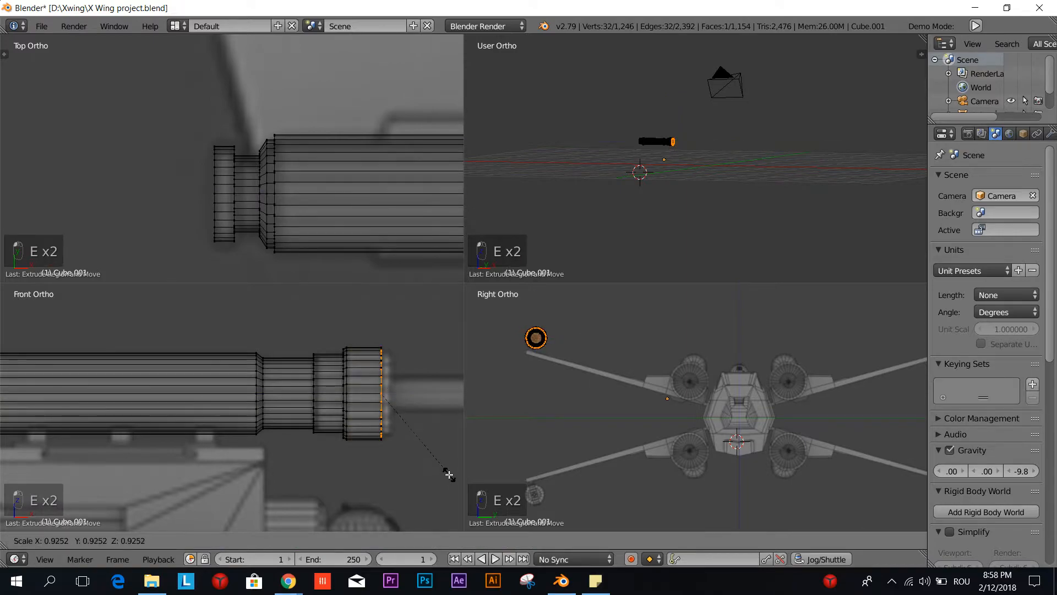
left_click(449, 473)
key("e")
left_click(456, 476)
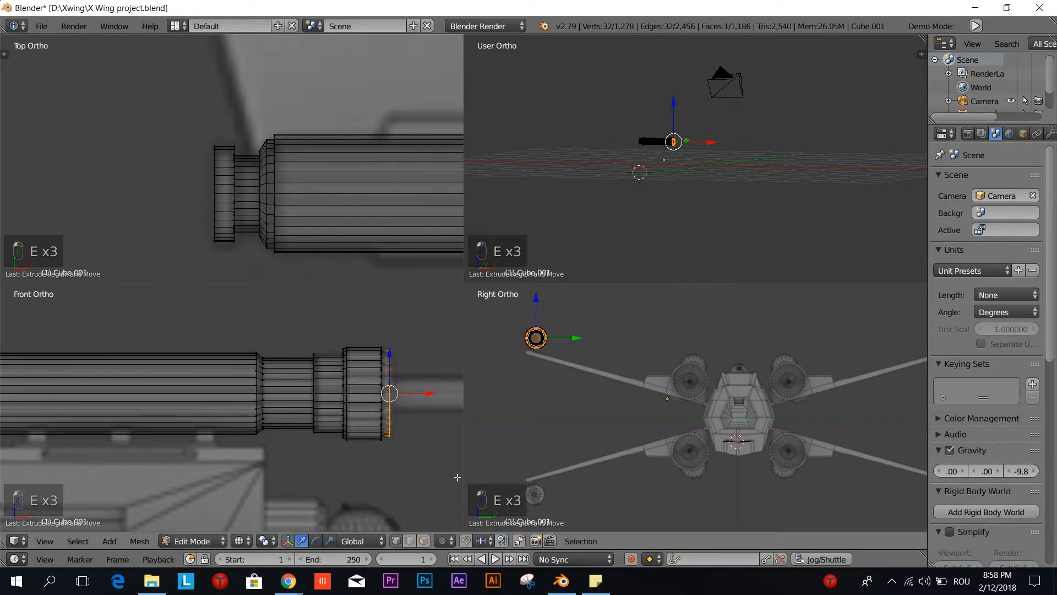
key("e")
left_click(458, 477)
key("s")
left_click(447, 467)
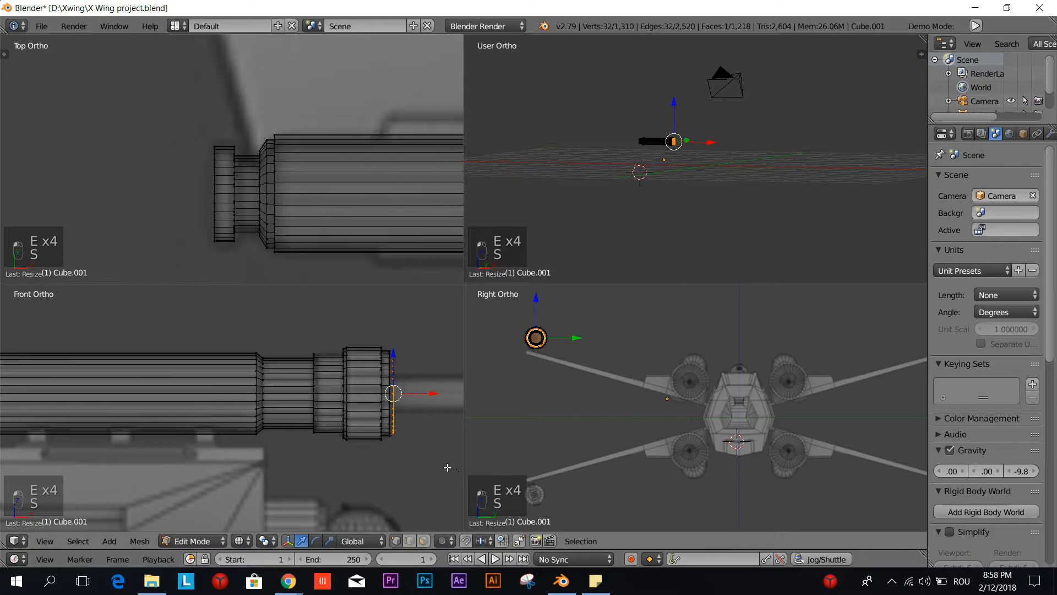
Step: Extrude the collar lip's ring inward, scaling it to about 0.6 for the base of the barrel
middle_click_drag(447, 467, 258, 472, "shift")
scroll(346, 457, "up", 4)
key("e")
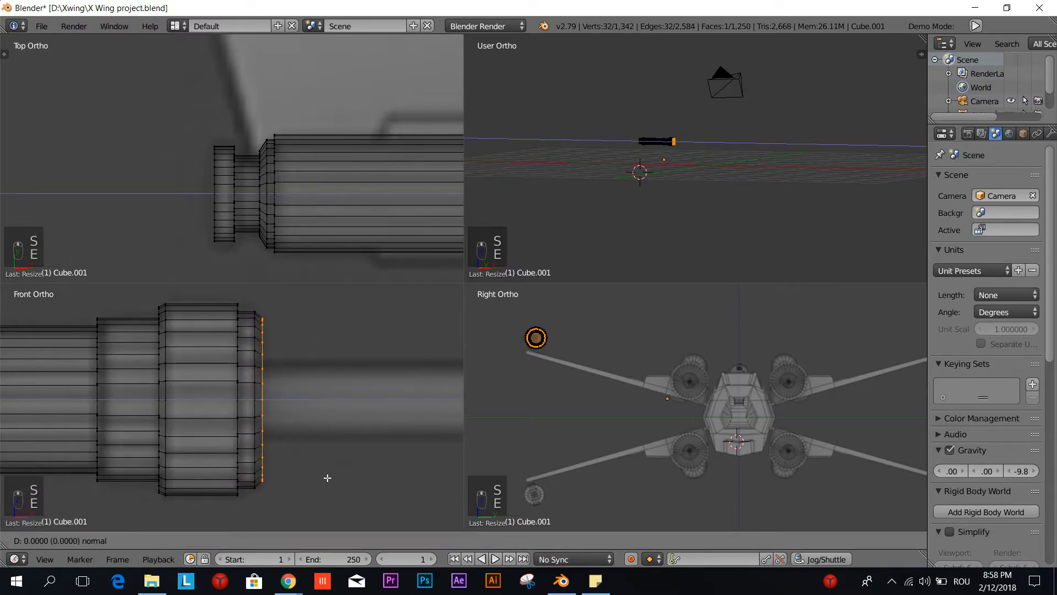
key("s")
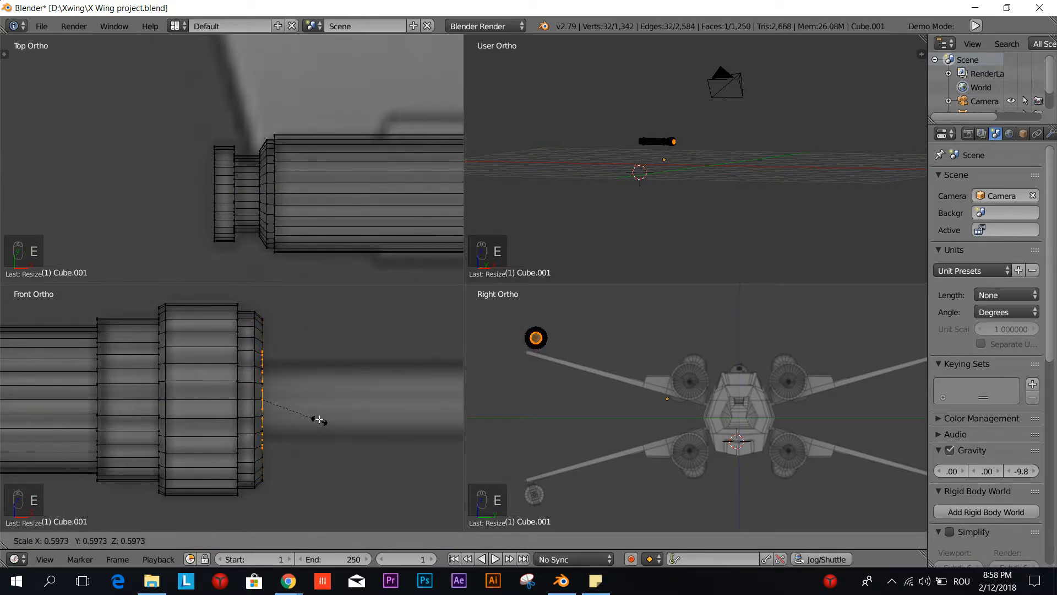
left_click(318, 415)
Step: Extrude the barrel's base ring about 0.7 forward to where the reference barrel becomes thinner
scroll(361, 435, "down", 4)
middle_click_drag(368, 437, 177, 447, "shift")
scroll(145, 445, "down", 4)
key("e")
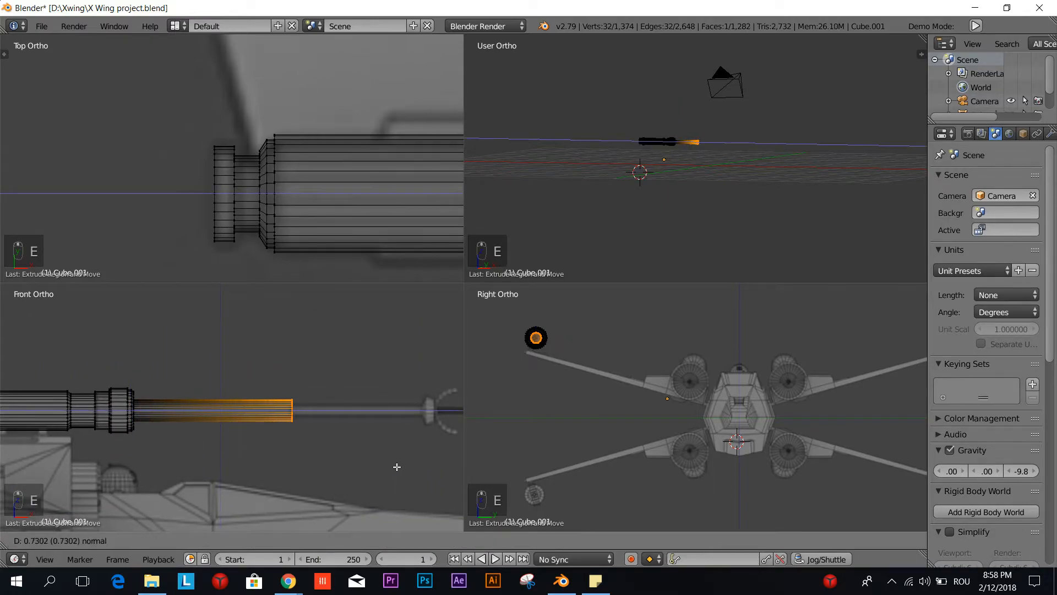
left_click(393, 468)
Step: Extrude the barrel's front ring a short way forward, scale it down to the thinner barrel's radius and adjust it along X as a taper
scroll(309, 452, "up", 5)
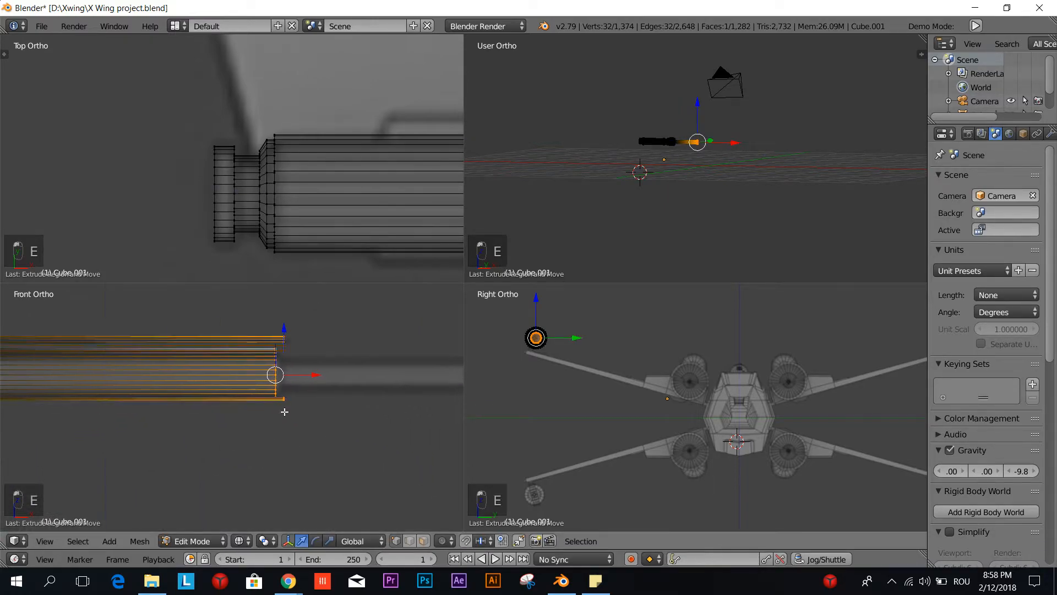
key("e")
left_click(373, 438)
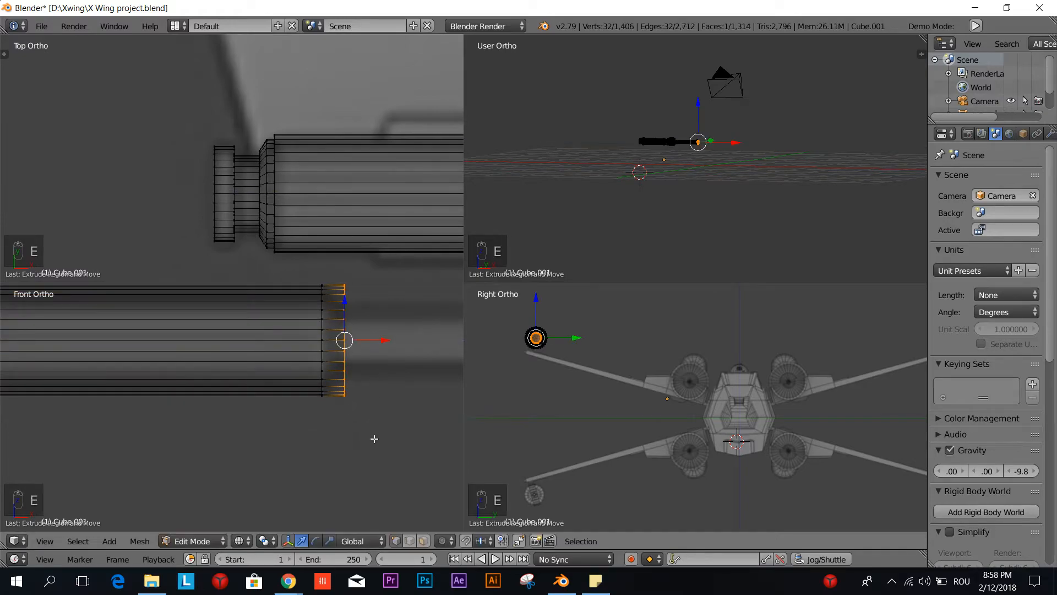
key("s")
left_click(366, 405)
key("g")
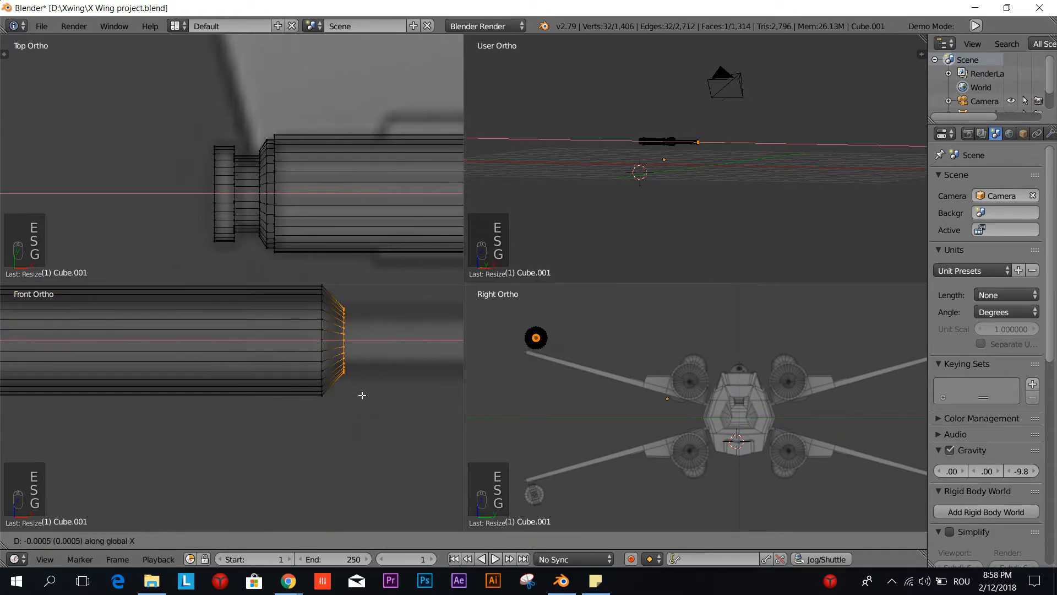
left_click(355, 393)
scroll(354, 395, "down", 3)
key("s")
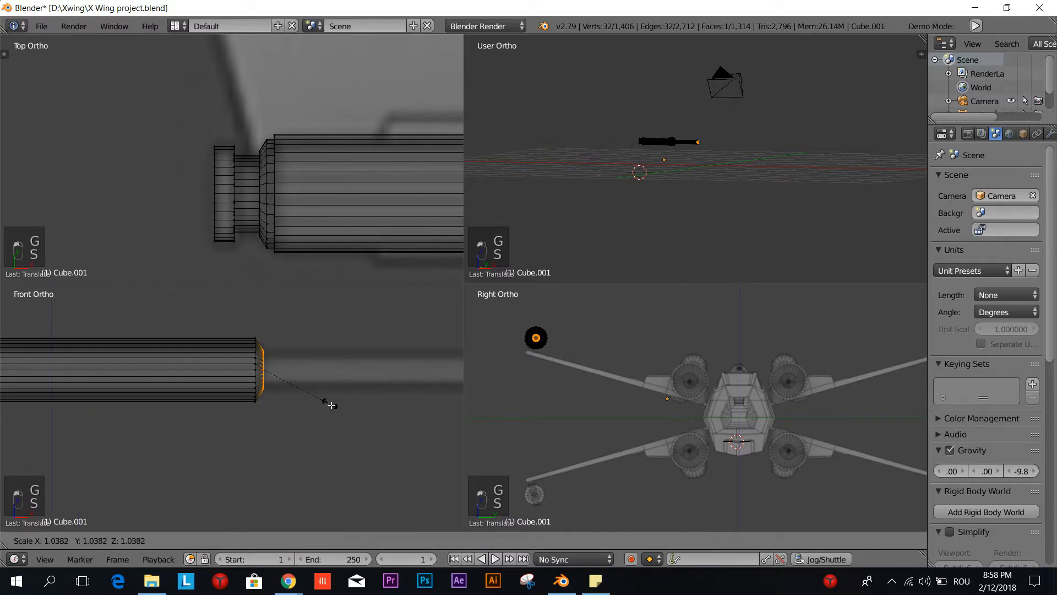
left_click(335, 408)
Step: Extrude the tapered ring forward to form the thin barrel, ending just before the flared tip in the front reference
scroll(189, 425, "down", 4)
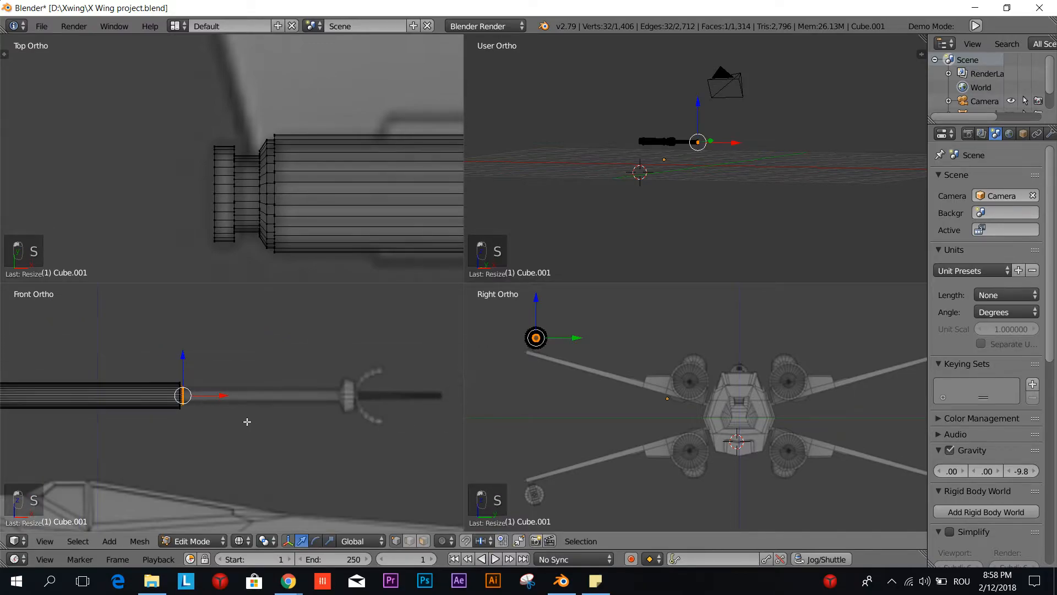
key("e")
left_click(401, 427)
scroll(380, 428, "up", 3)
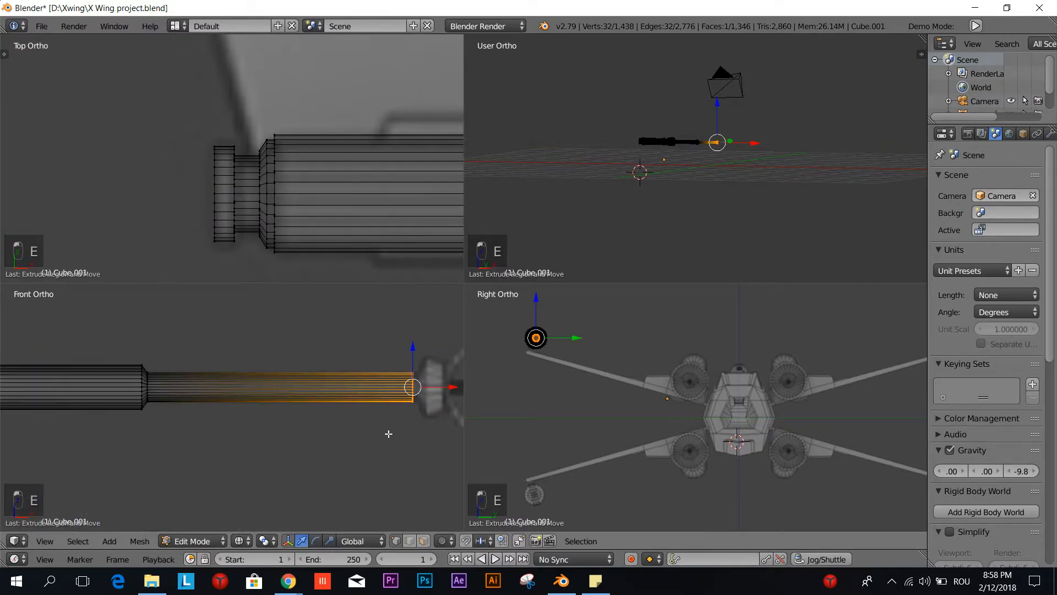
Step: Move the thin barrel's front ring forward to where the flared tip begins in the front reference
middle_click_drag(389, 433, 277, 436, "shift")
scroll(329, 434, "up", 3)
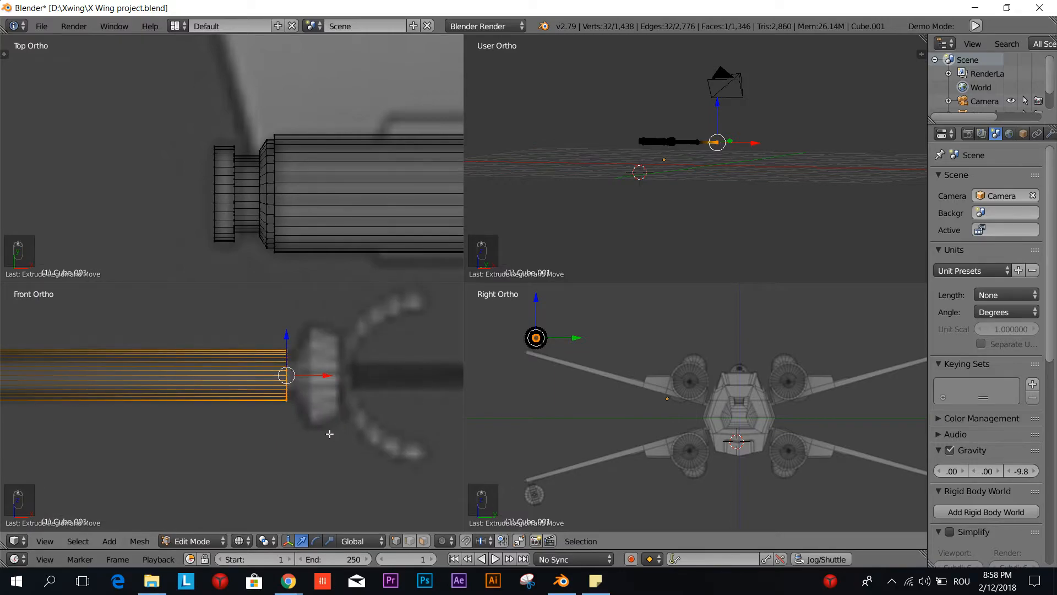
key("g")
left_click(332, 435)
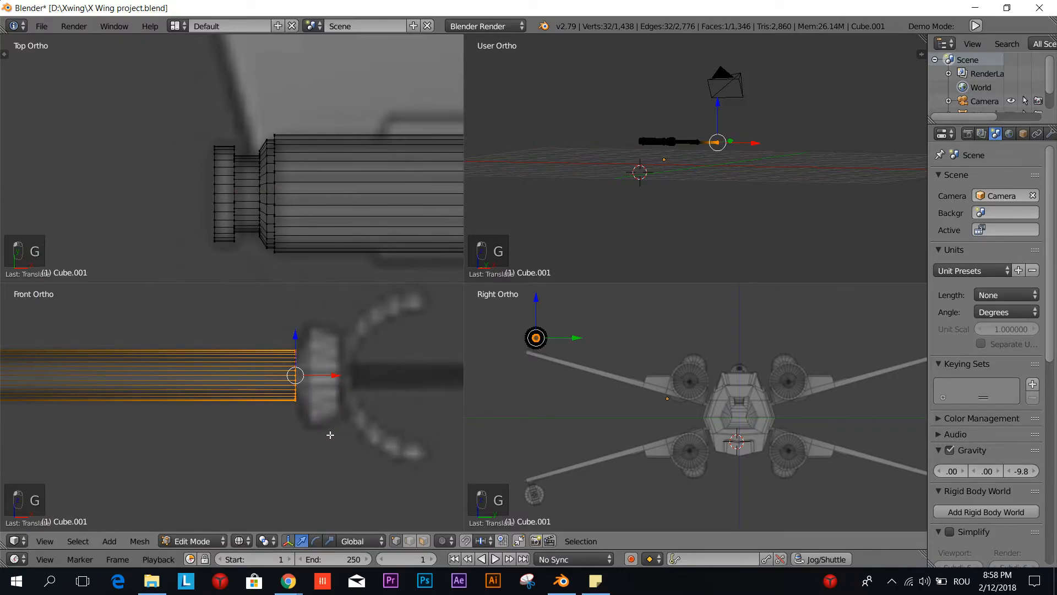
scroll(344, 361, "down", 3)
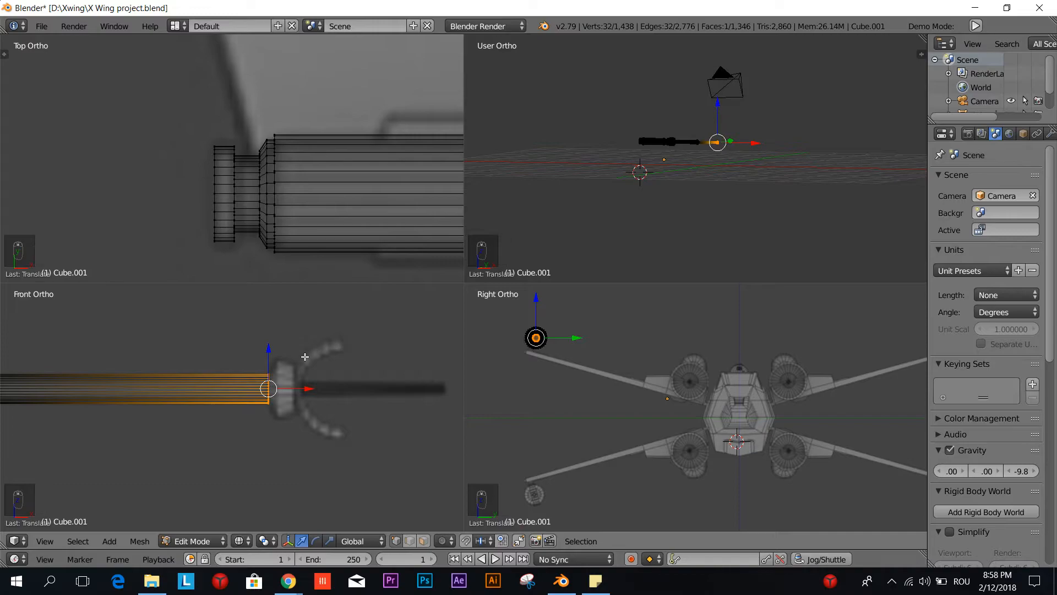
Step: Extrude the barrel's front ring a short way forward, scale it up to the flare's outer radius and shift it slightly back to match the reference
scroll(294, 439, "up", 3)
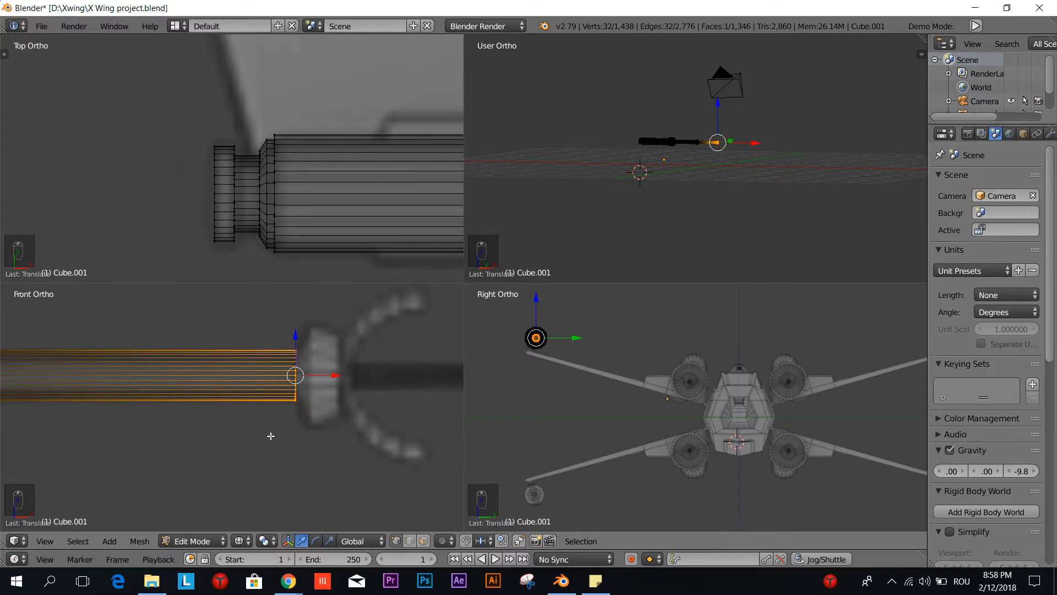
key("e")
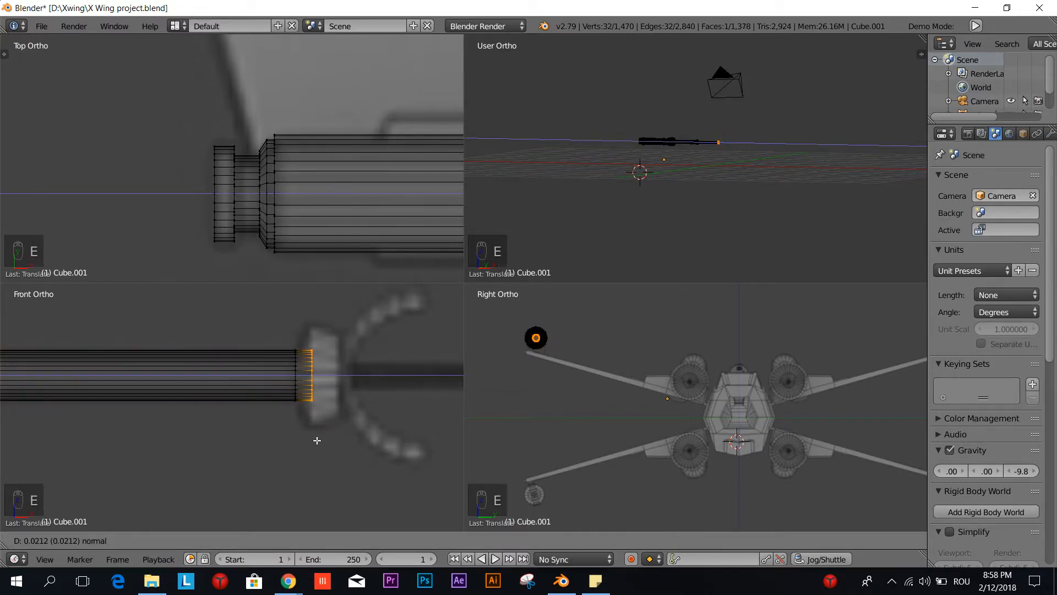
left_click(317, 440)
key("s")
left_click(326, 494)
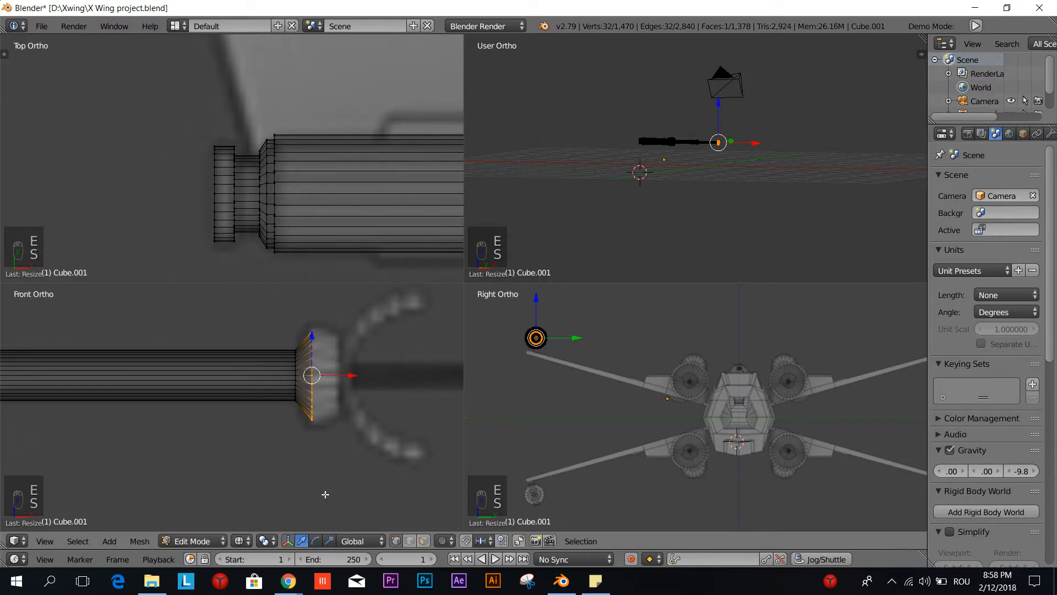
key("g")
left_click(322, 494)
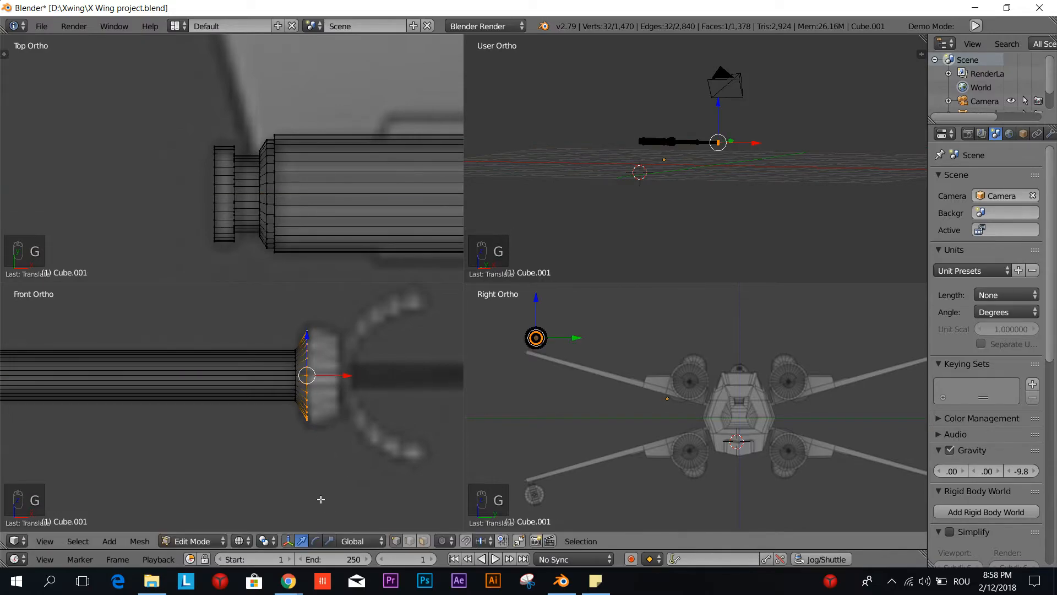
key("s")
left_click(324, 505)
Step: Extrude the flare's widest ring forward to the reference flare's front edge and scale it down slightly
key("e")
left_click(353, 496)
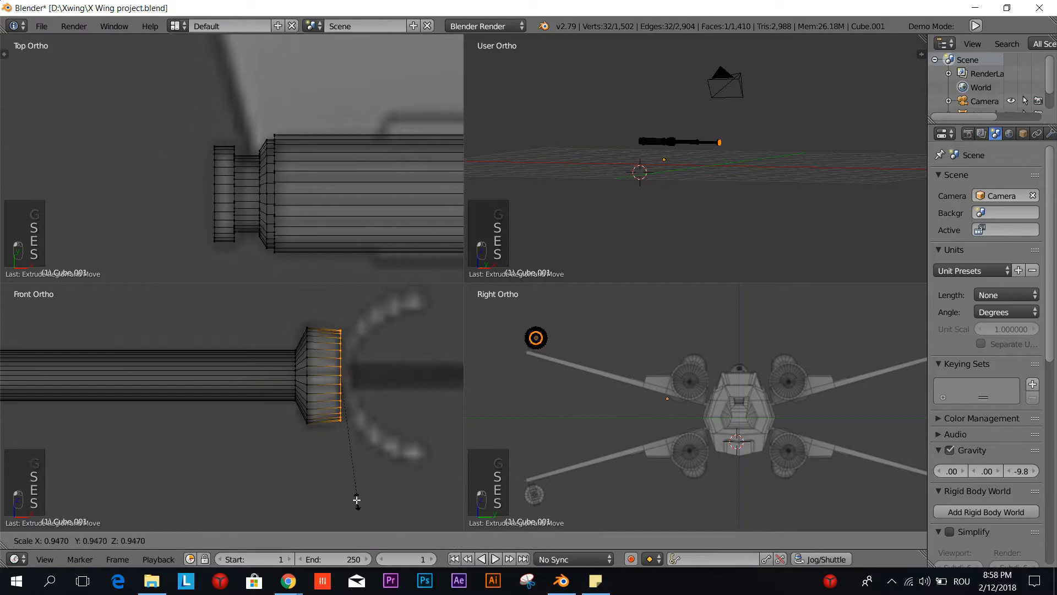
key("s")
left_click(352, 488)
Step: Extrude the flare's front ring in place and scale it inward to about 0.44 as the base of the needle tip
middle_click_drag(341, 486, 298, 482, "shift")
key("e")
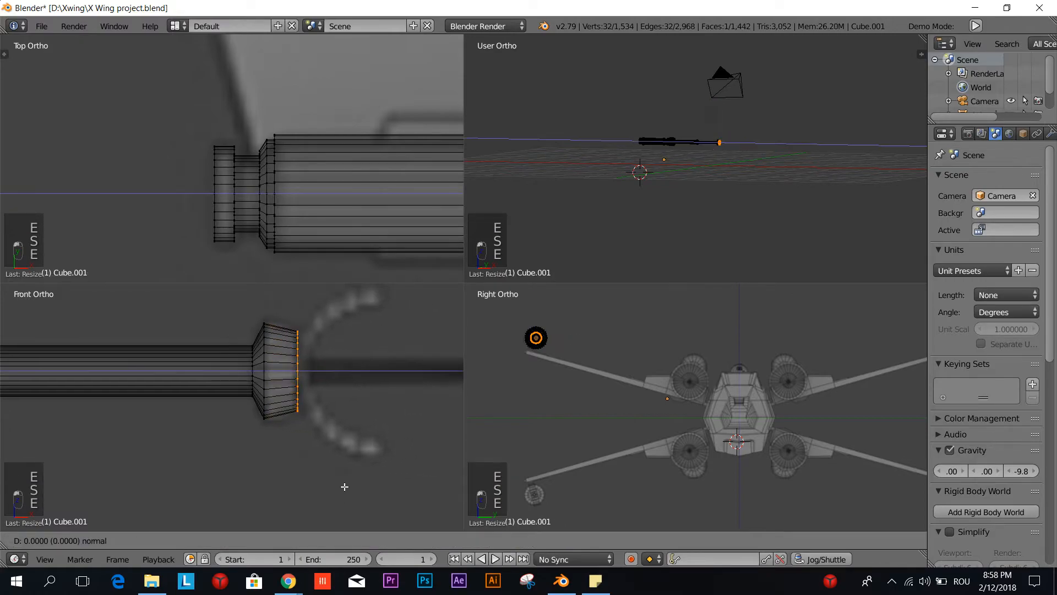
right_click(344, 486)
key("s")
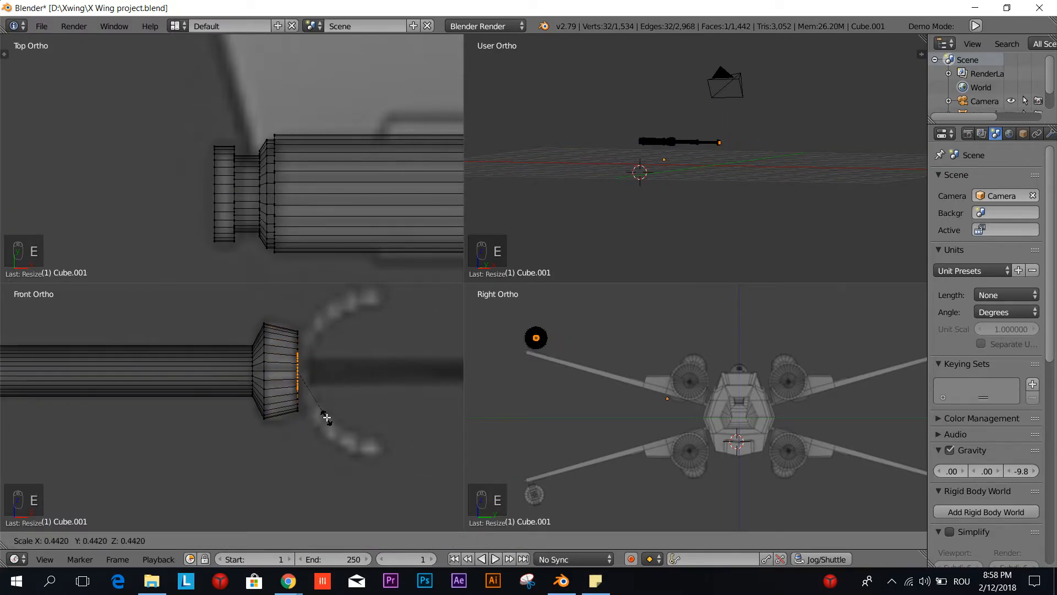
left_click(326, 418)
Step: Extrude the inner ring forward to the end of the reference needle and scale its end down to roughly half as a taper
middle_click_drag(333, 423, 182, 441, "shift")
key("e")
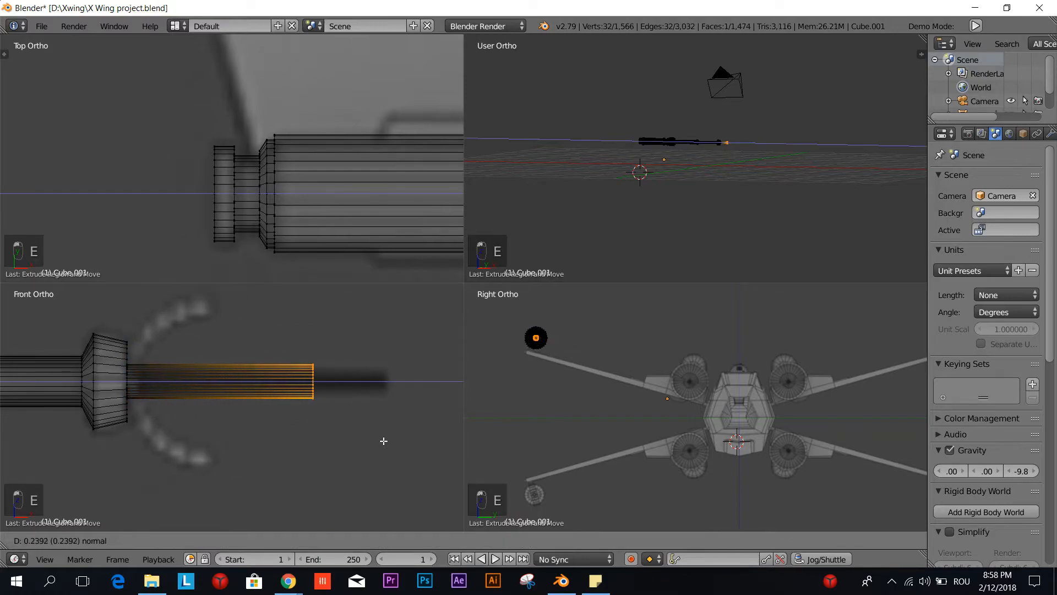
left_click(446, 440)
key("s")
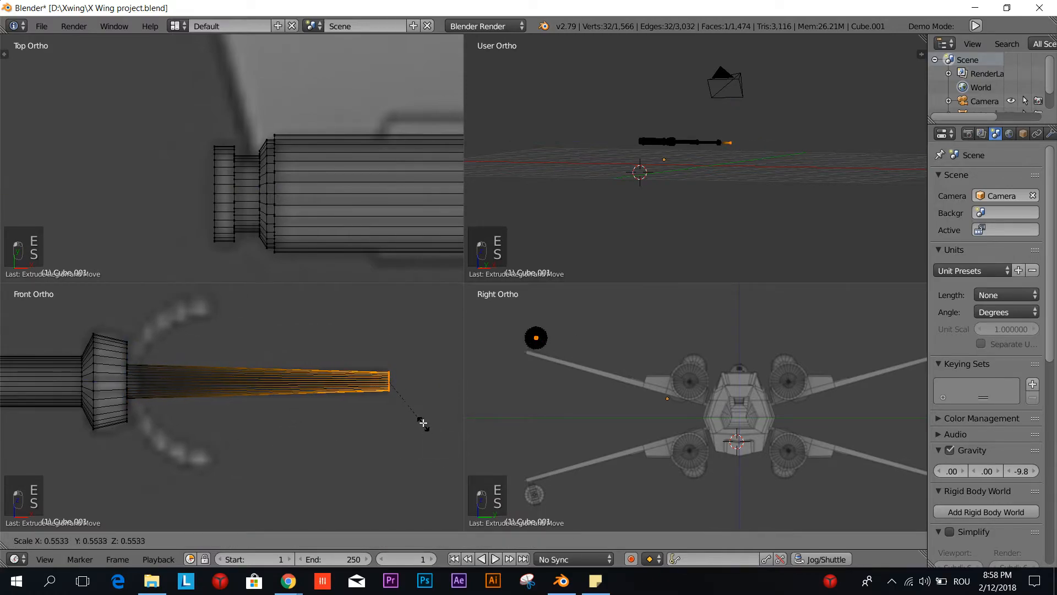
left_click(419, 417)
Step: Select the entire cannon mesh and hide it to expose the reference image beneath
key("a")
scroll(415, 416, "down", 2)
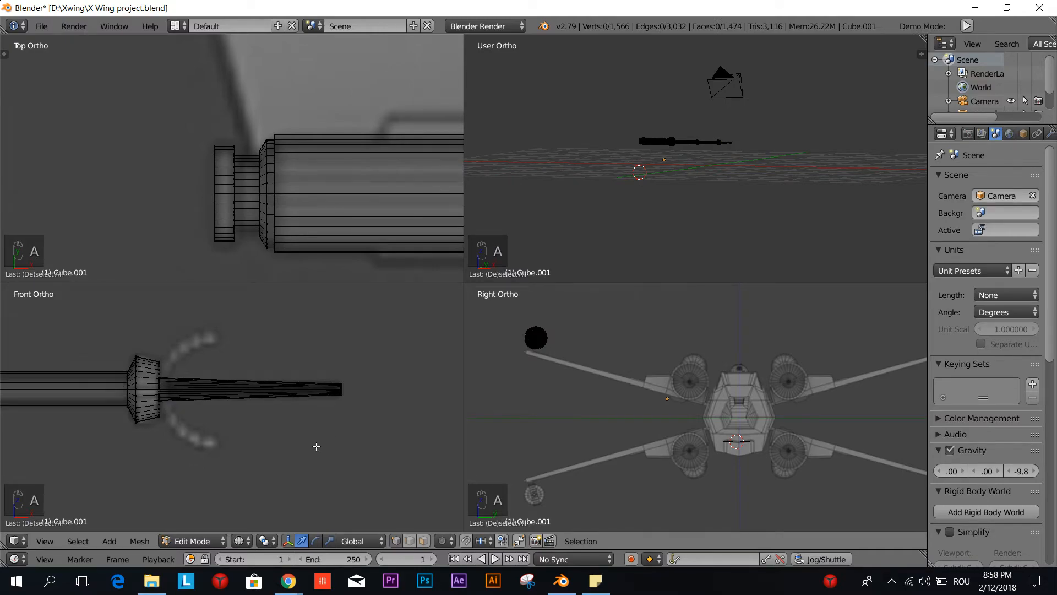
scroll(311, 443, "down", 5)
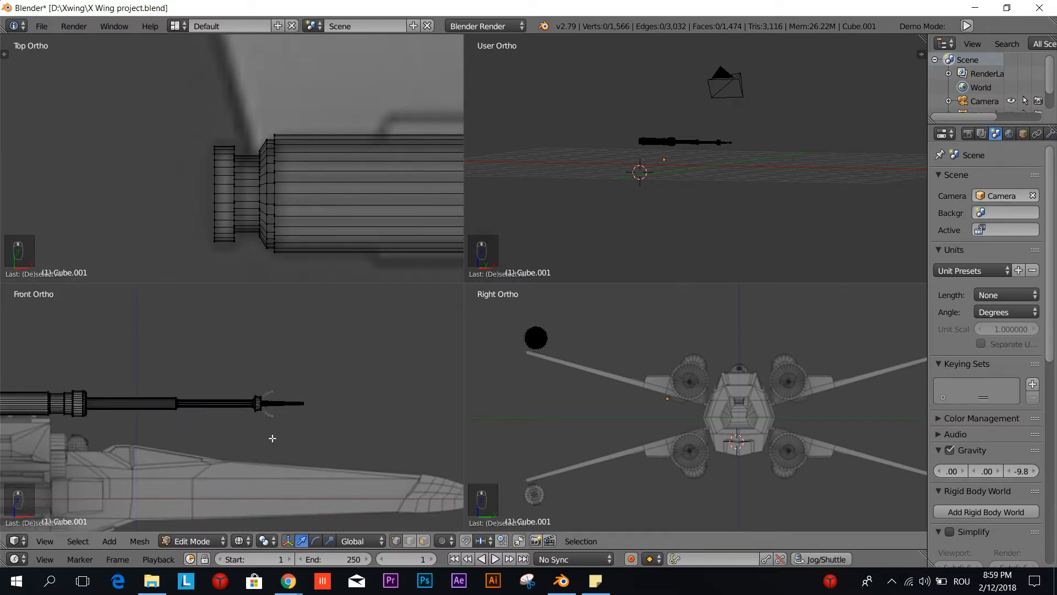
scroll(233, 418, "down", 4)
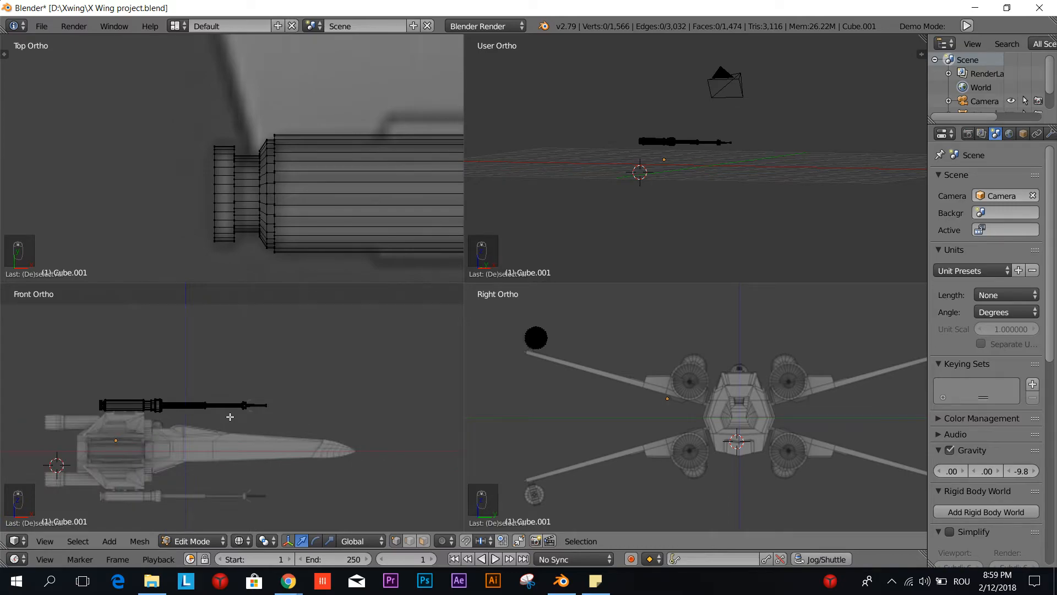
key("a")
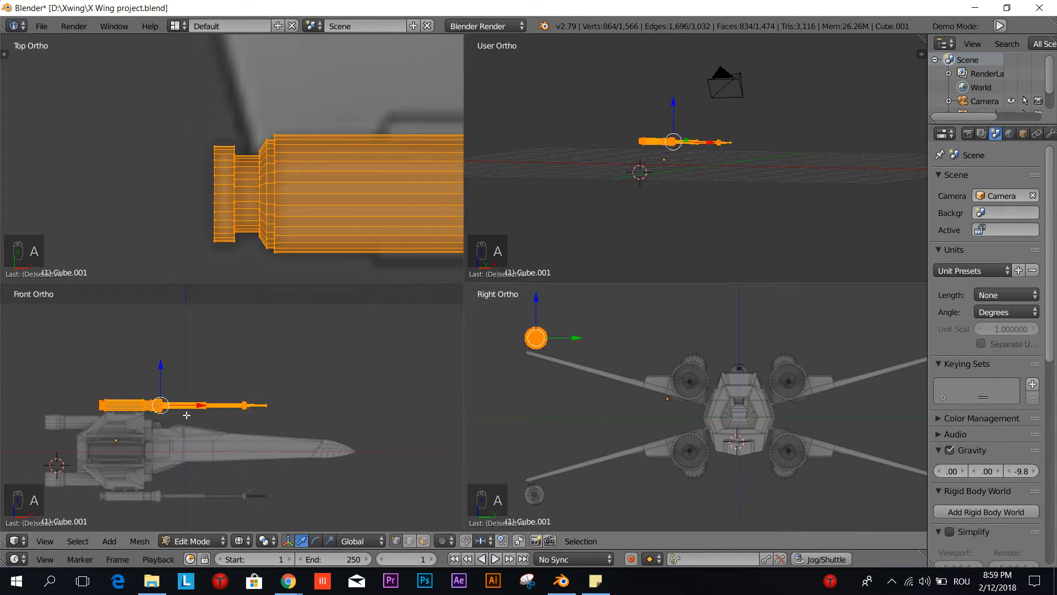
key("h")
Step: Add a cylinder and rotate it 90° in the right view so its circular cap faces the front view
scroll(187, 415, "up", 3)
scroll(300, 474, "up", 2)
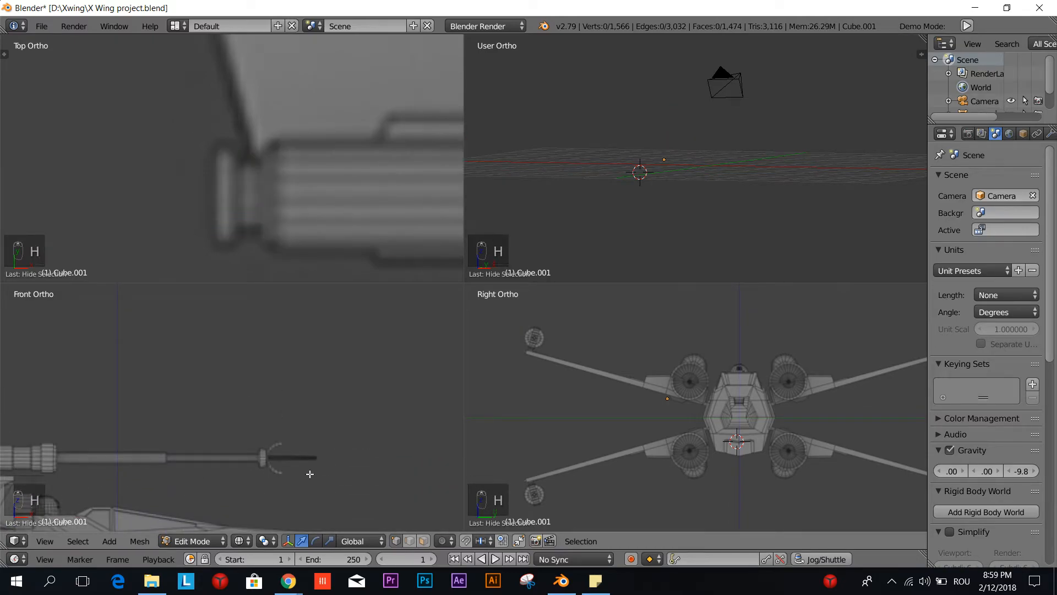
mouse_move(310, 473)
middle_mouse_down("shift")
mouse_move(307, 374)
mouse_move(314, 436)
mouse_move(292, 468)
middle_mouse_up("shift")
scroll(318, 389, "up", 2)
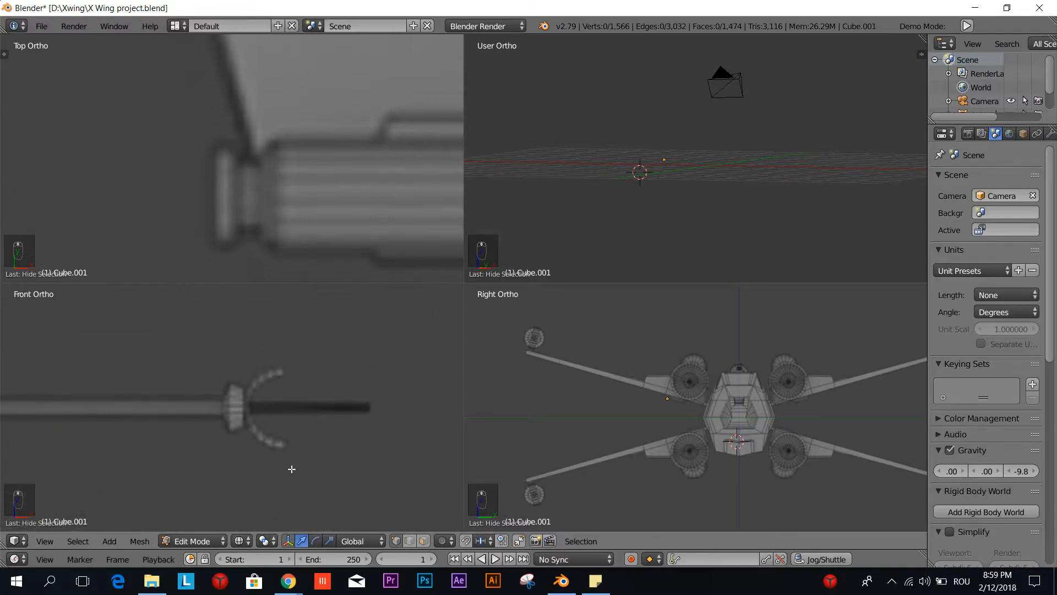
scroll(292, 469, "down", 1)
scroll(314, 404, "down", 1)
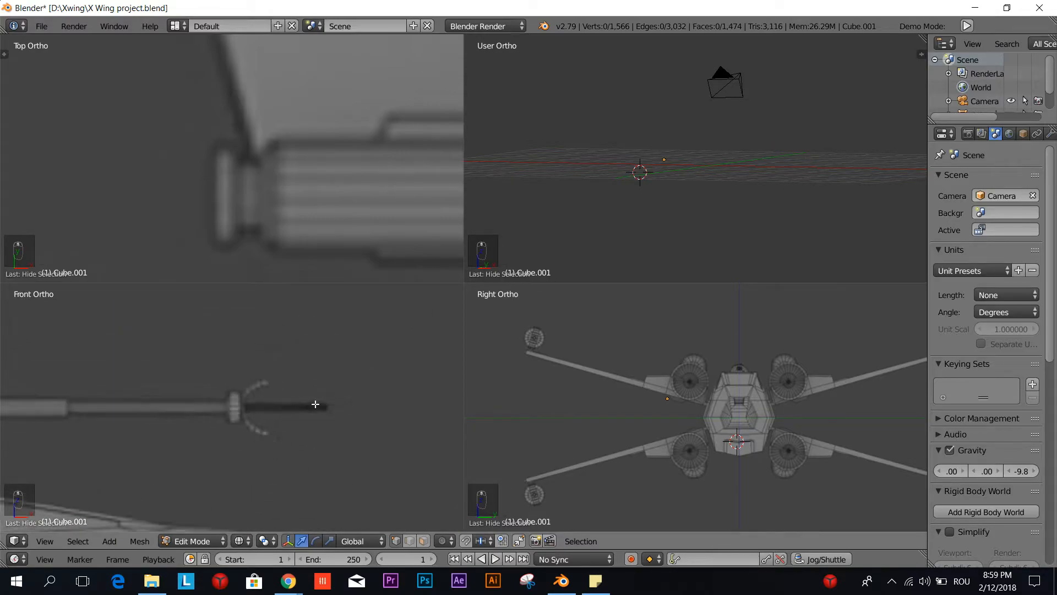
scroll(315, 404, "down", 3)
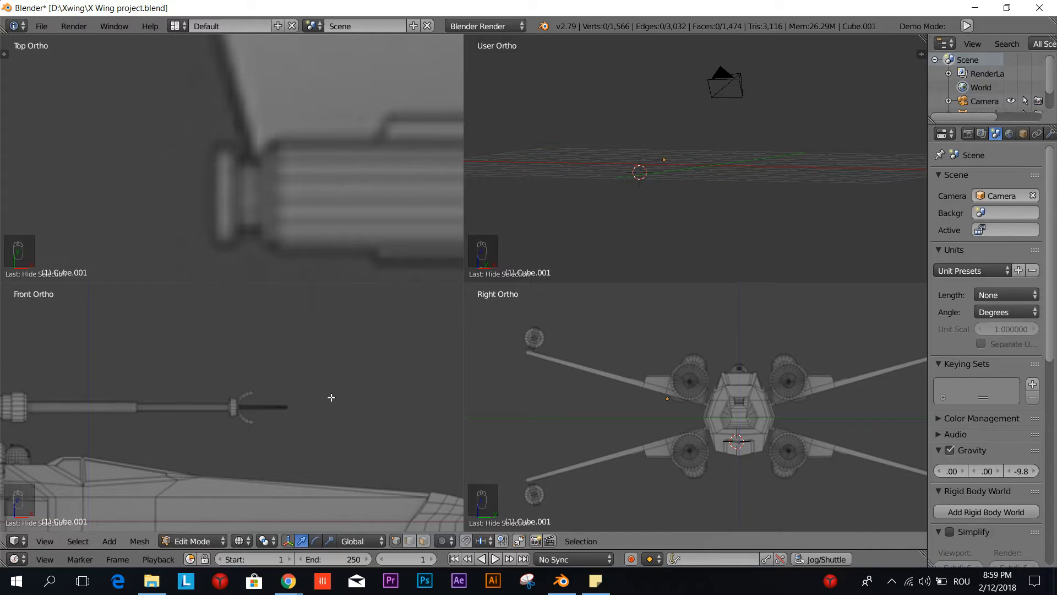
key("shift+a")
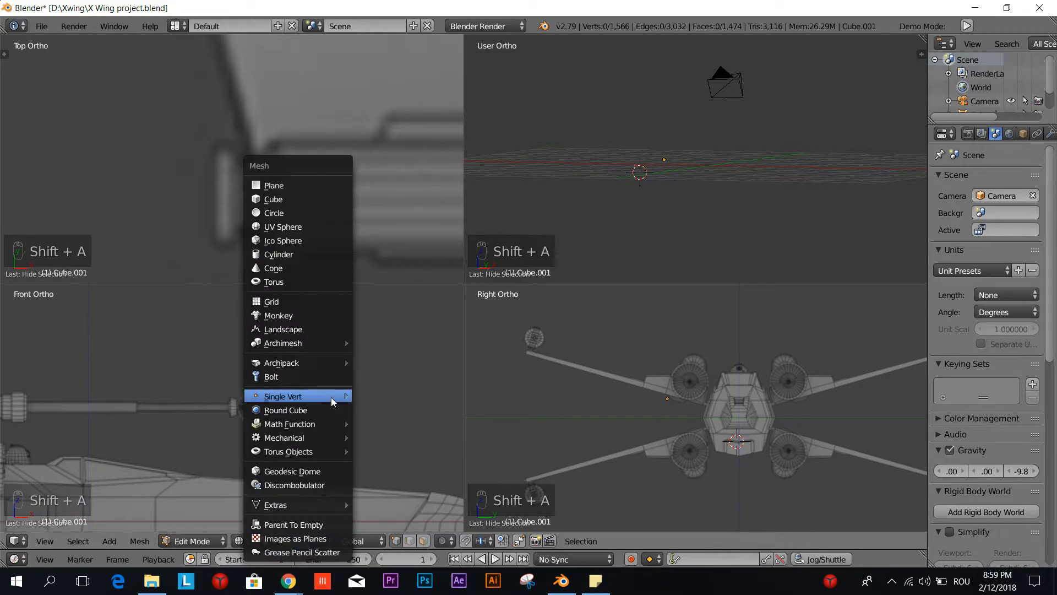
left_click(304, 254)
scroll(789, 406, "down", 4)
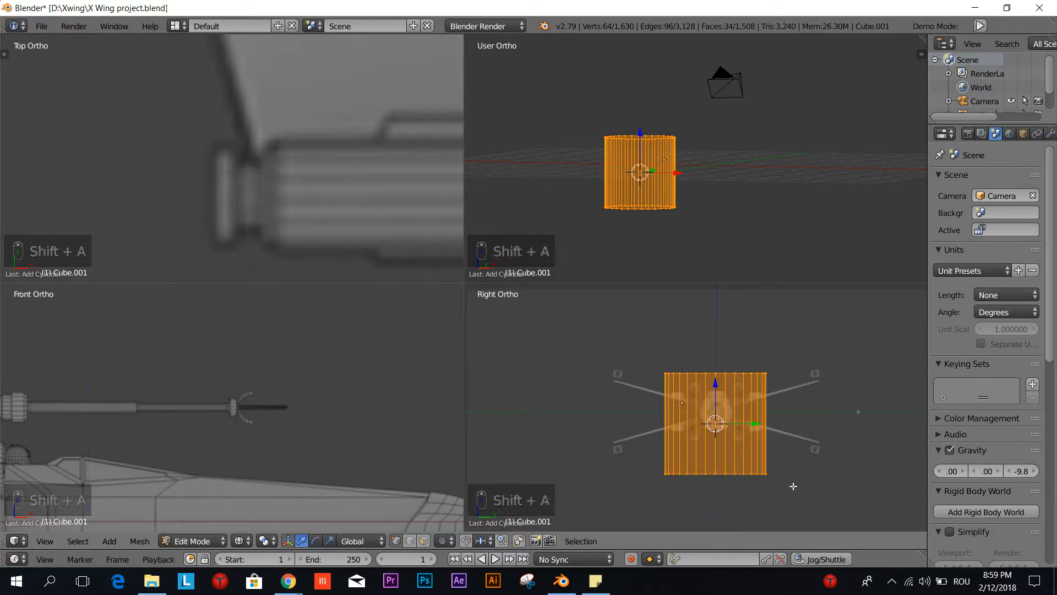
key("r")
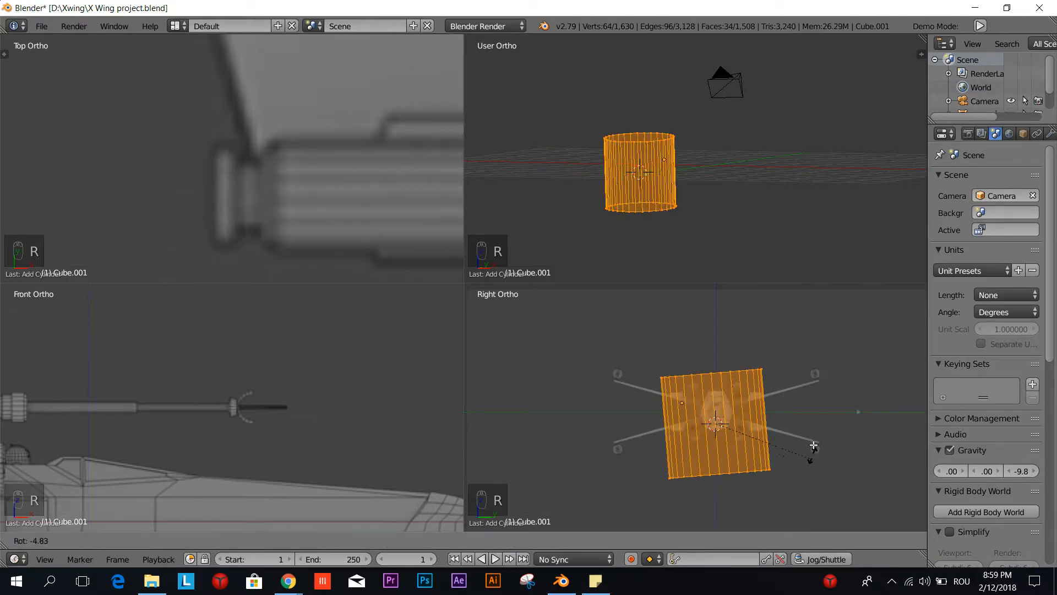
left_click(750, 333)
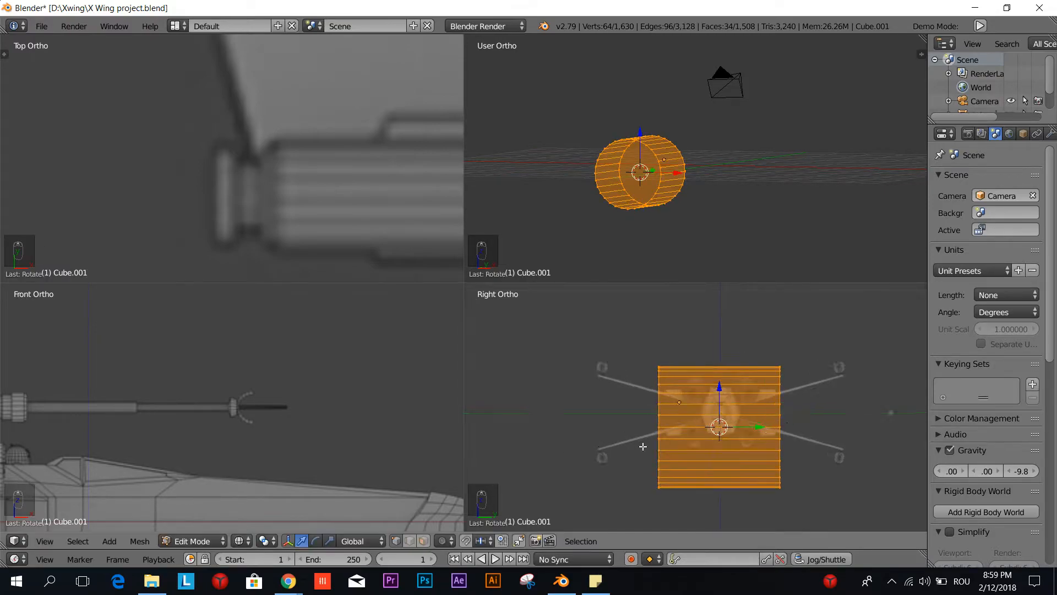
Step: Scale the cylinder down to about a third and move it over the upper cannon's tip in the front view
scroll(287, 448, "down", 4)
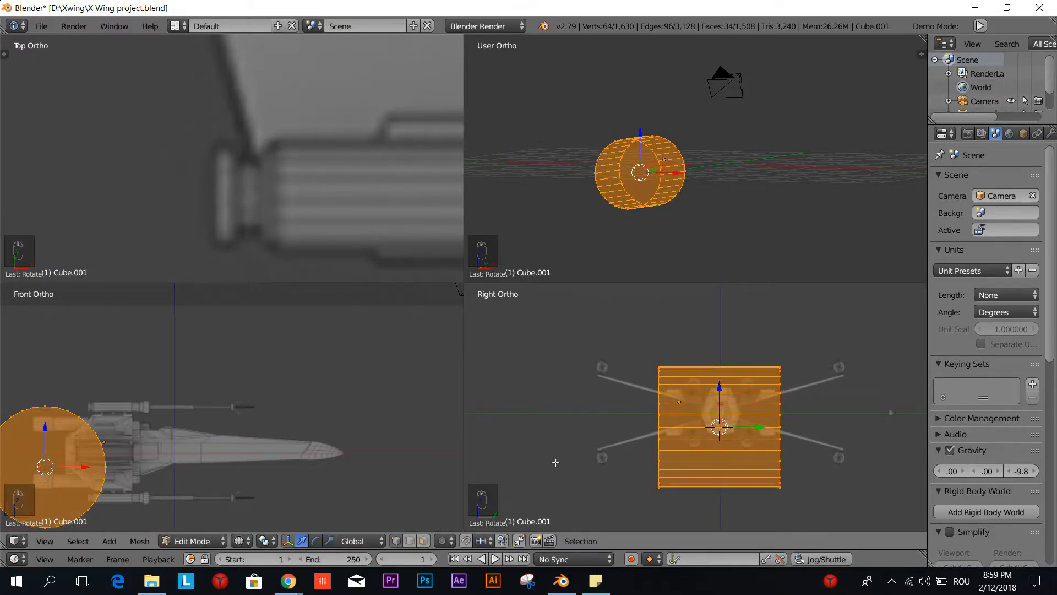
key("s")
left_click(659, 458)
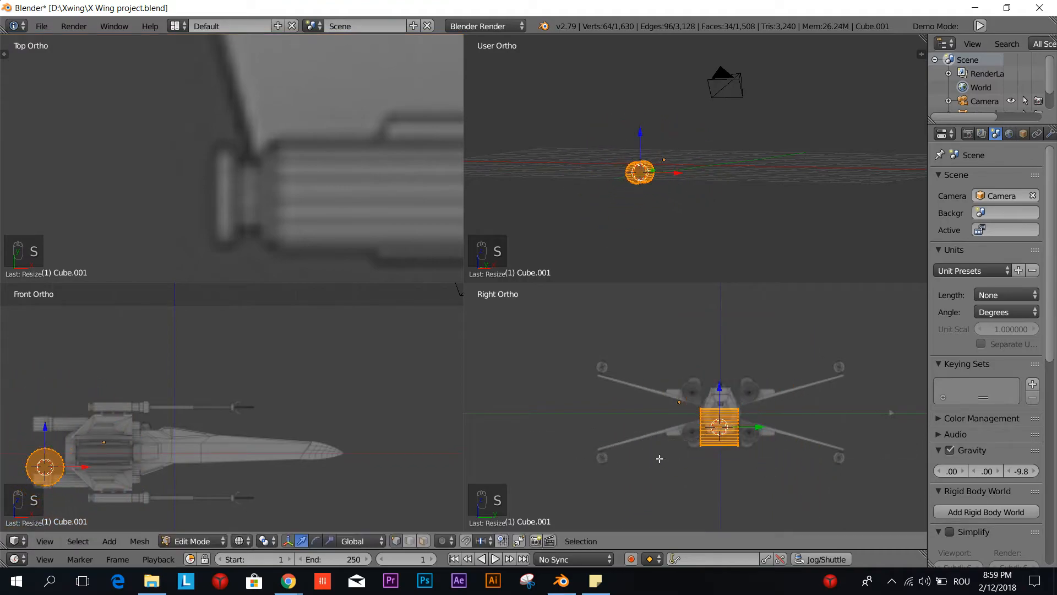
key("g")
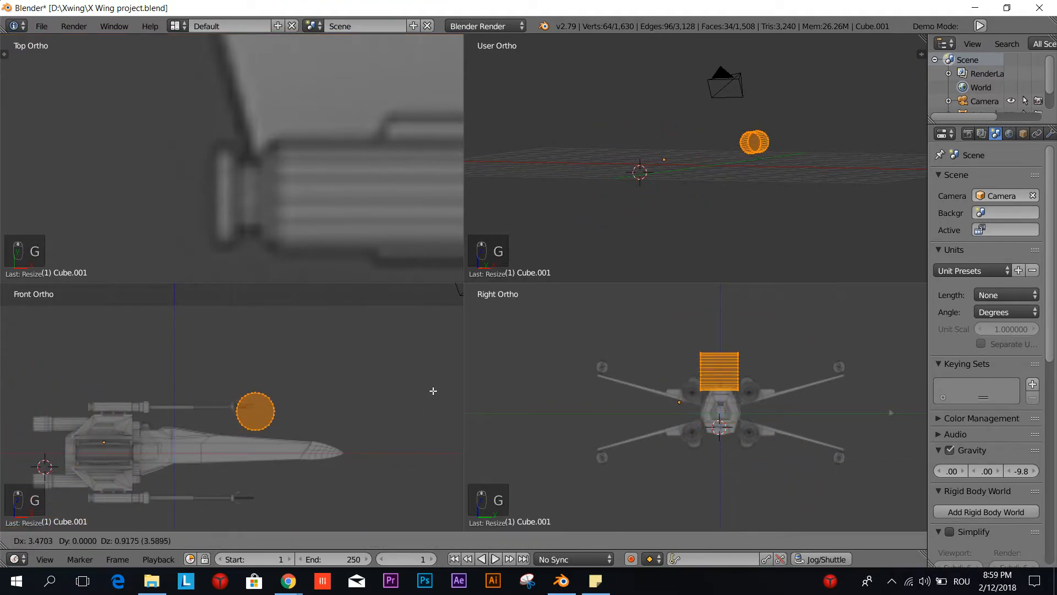
left_click(432, 386)
Step: Scale the cylinder down to the diameter of the reference tip's curved prongs and move it back to align with their arc
scroll(263, 449, "up", 5)
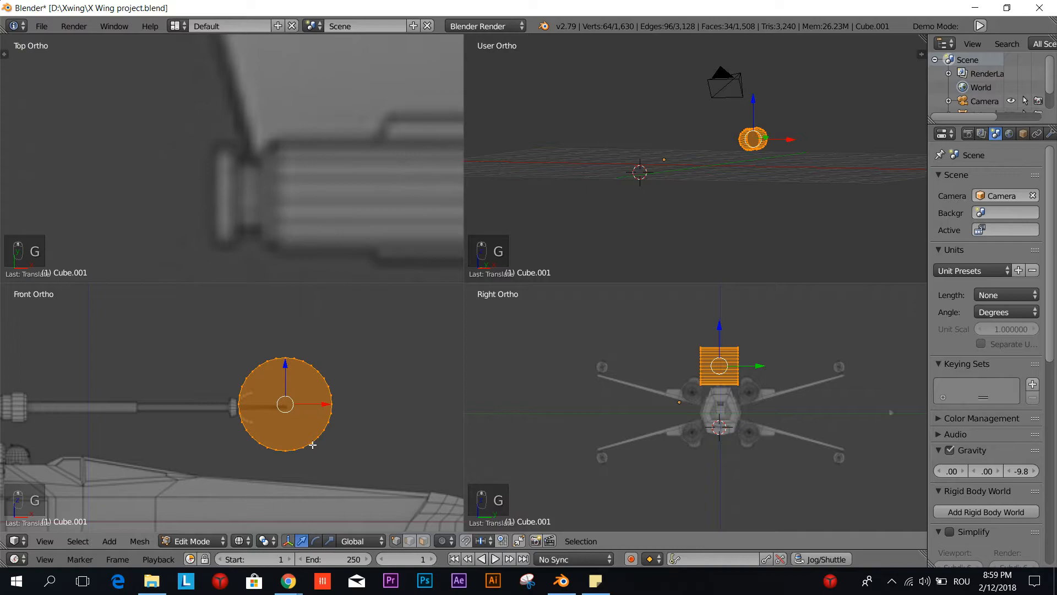
scroll(253, 397, "up", 4)
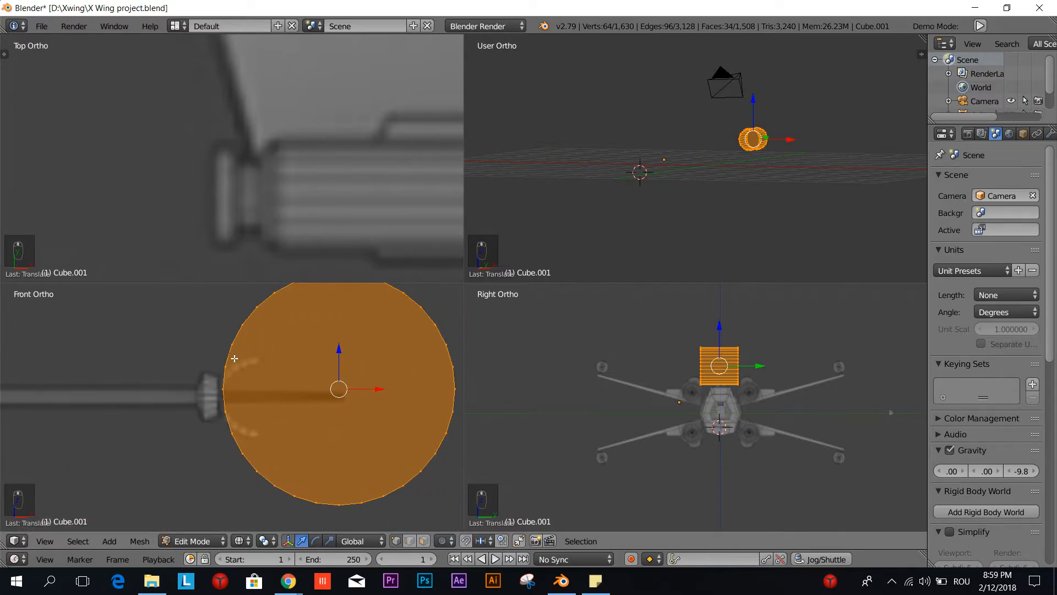
key("s")
left_click(384, 402)
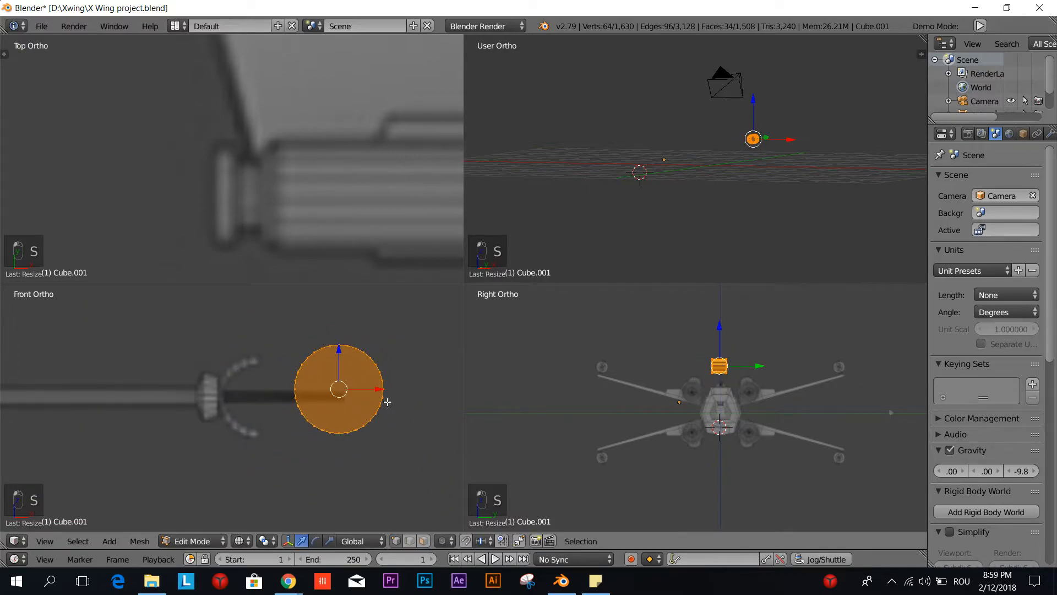
key("g")
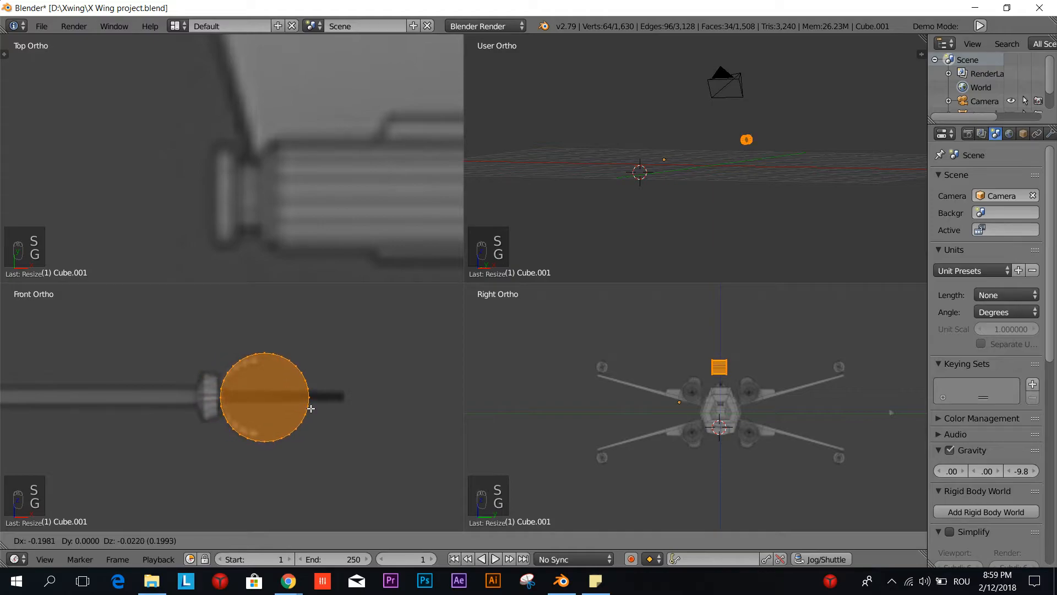
left_click(311, 408)
Step: Move the cylinder about -1.9 along Y to line it up with the upper wingtip cannon in the right view
scroll(319, 424, "up", 4)
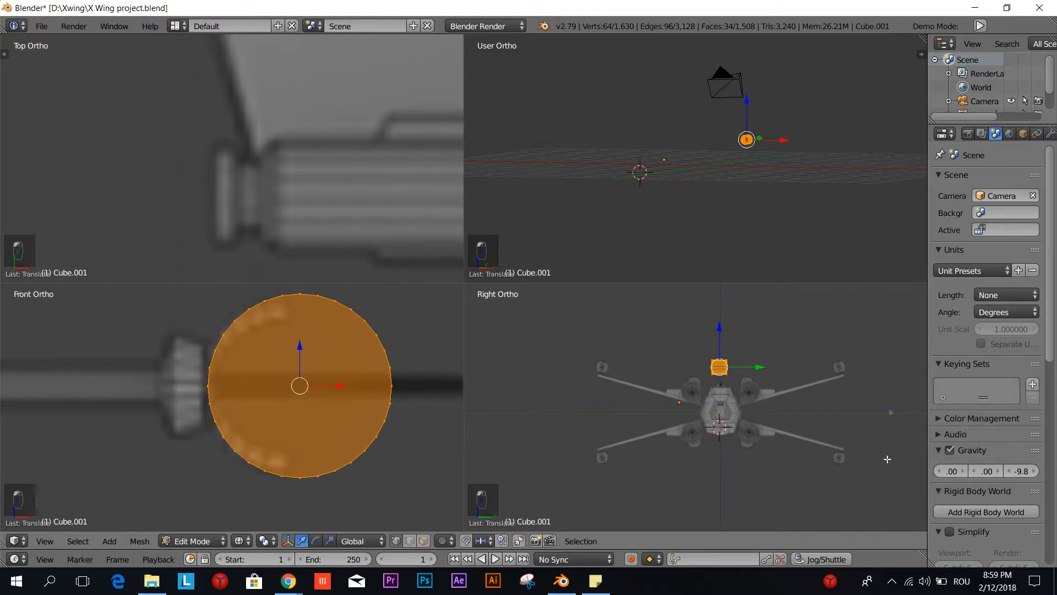
key("g")
right_click(649, 388)
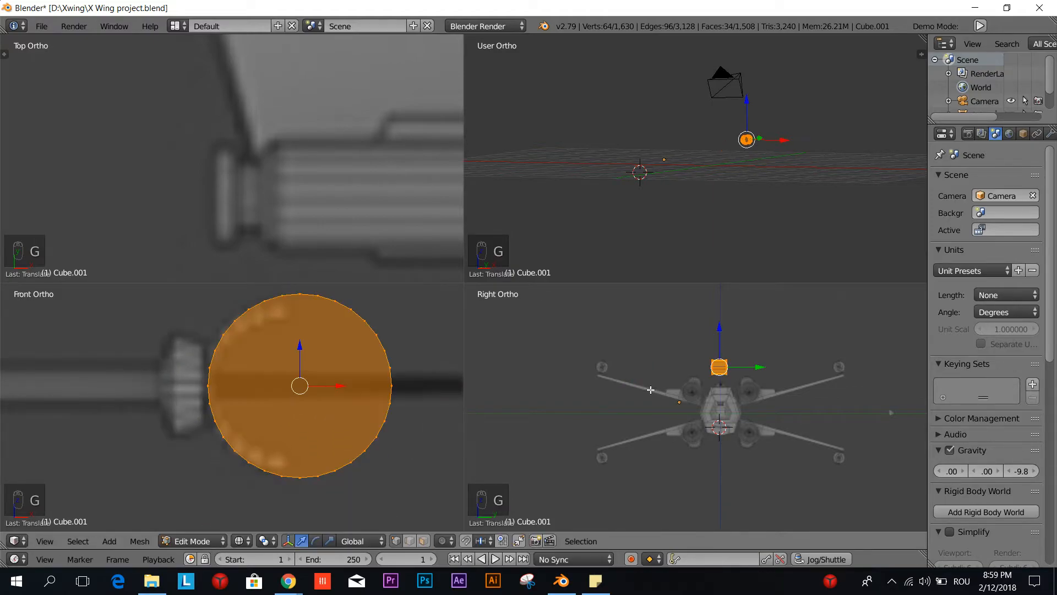
key("g")
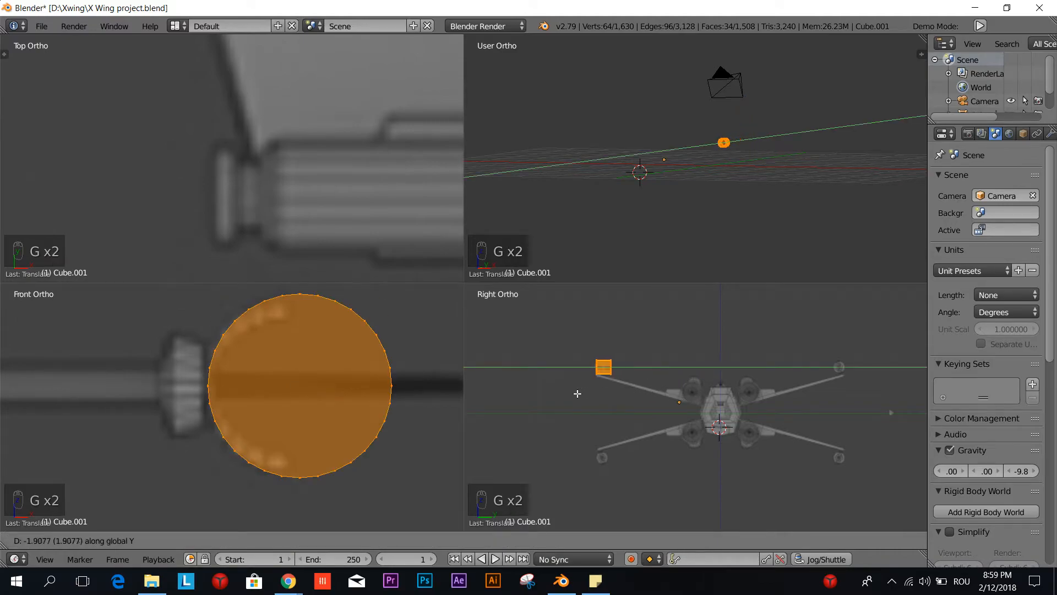
left_click(579, 394)
scroll(579, 393, "up", 5)
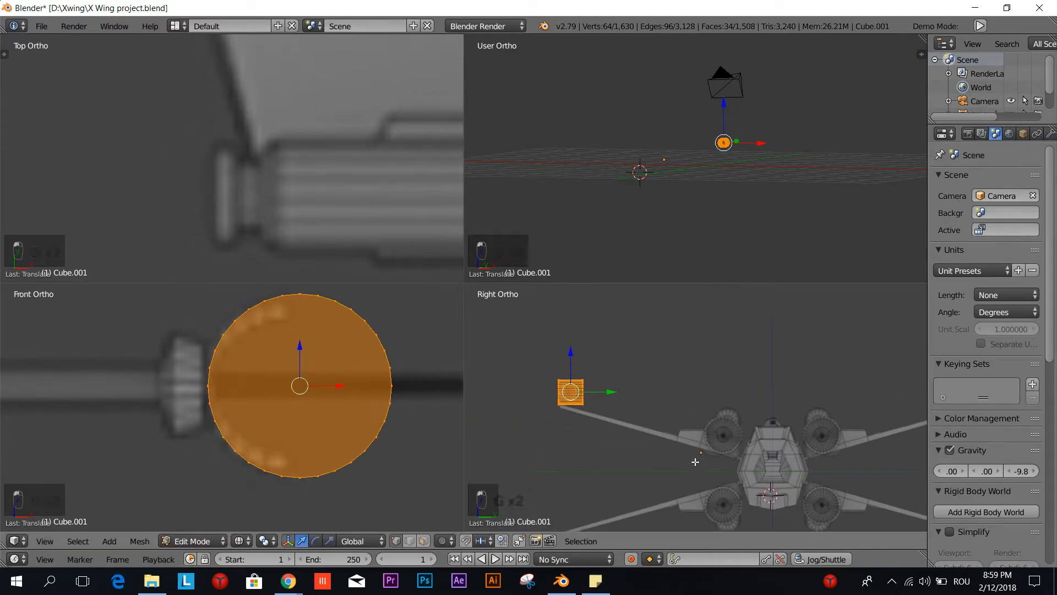
Step: Delete the vertices of the cylinder's end nearest the fuselage in the right view, keeping only the outer disc
middle_click_drag(585, 457, 650, 458, "shift")
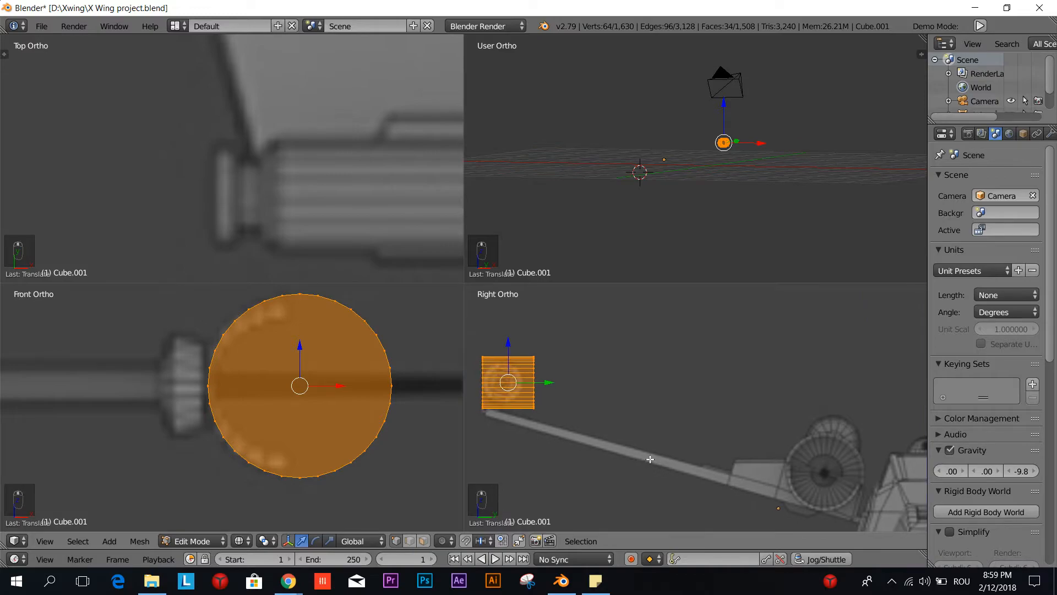
key("g")
right_click(400, 404)
key("a")
scroll(548, 396, "up", 3)
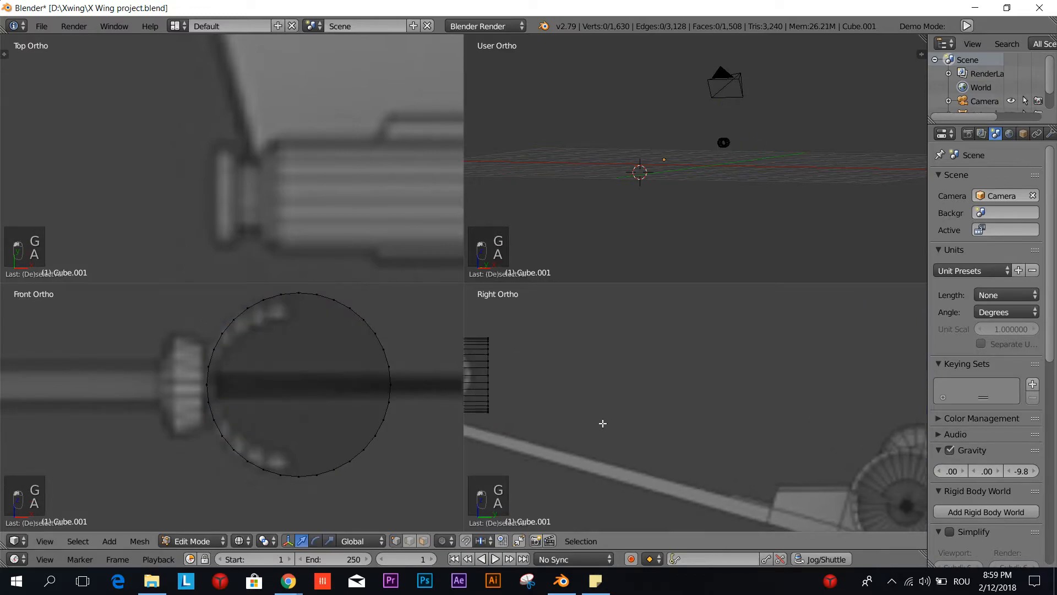
middle_click_drag(602, 423, 647, 427, "shift")
key("b")
left_click_drag(574, 314, 633, 473)
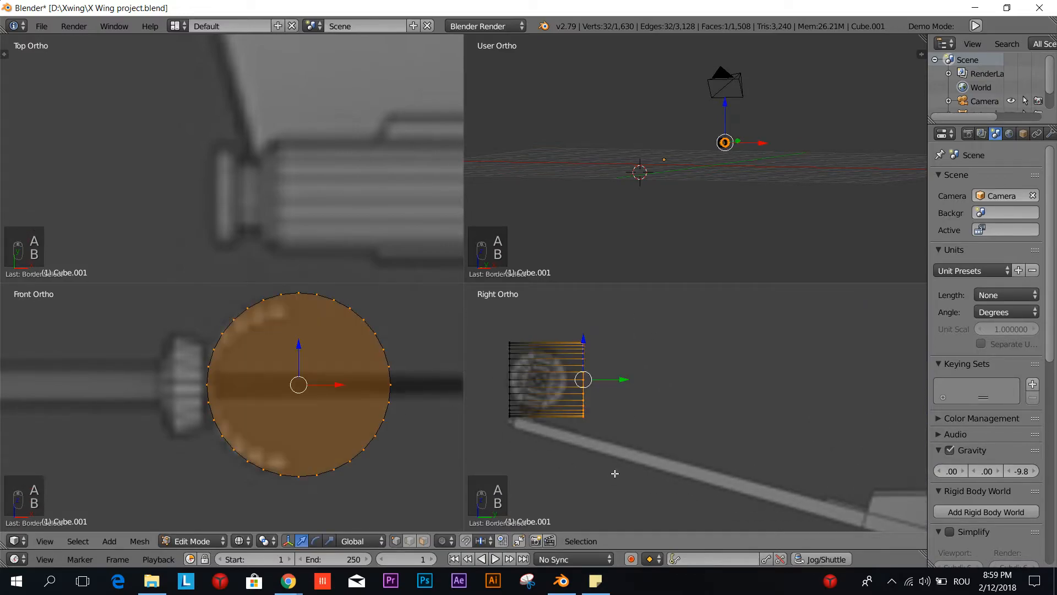
key("Delete")
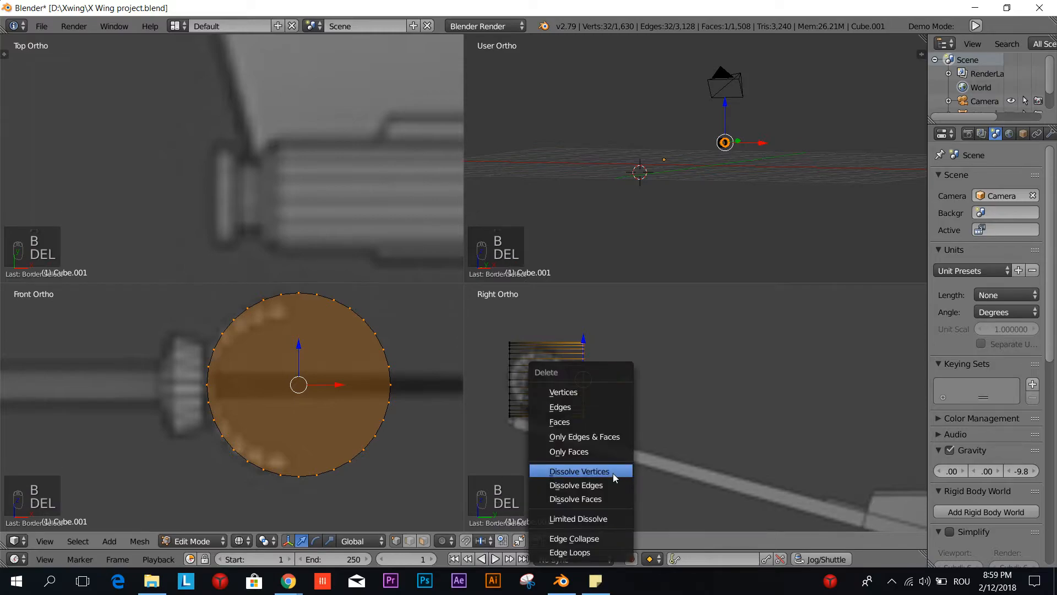
left_click(573, 392)
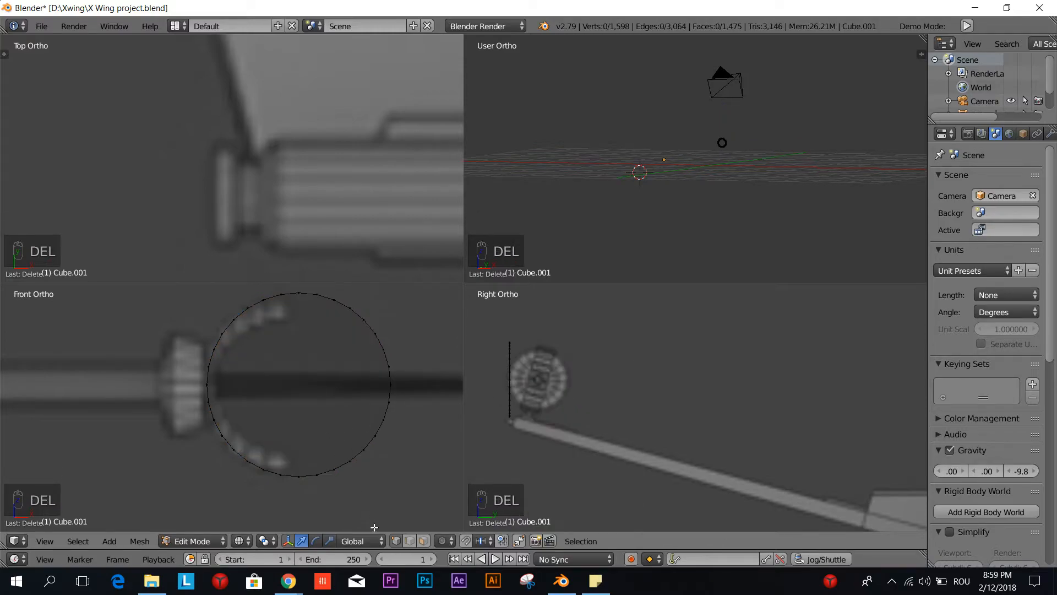
Step: Inset the disc's face by about 0.024 in the front view and delete the inner face to form a thin ring
left_click(425, 544)
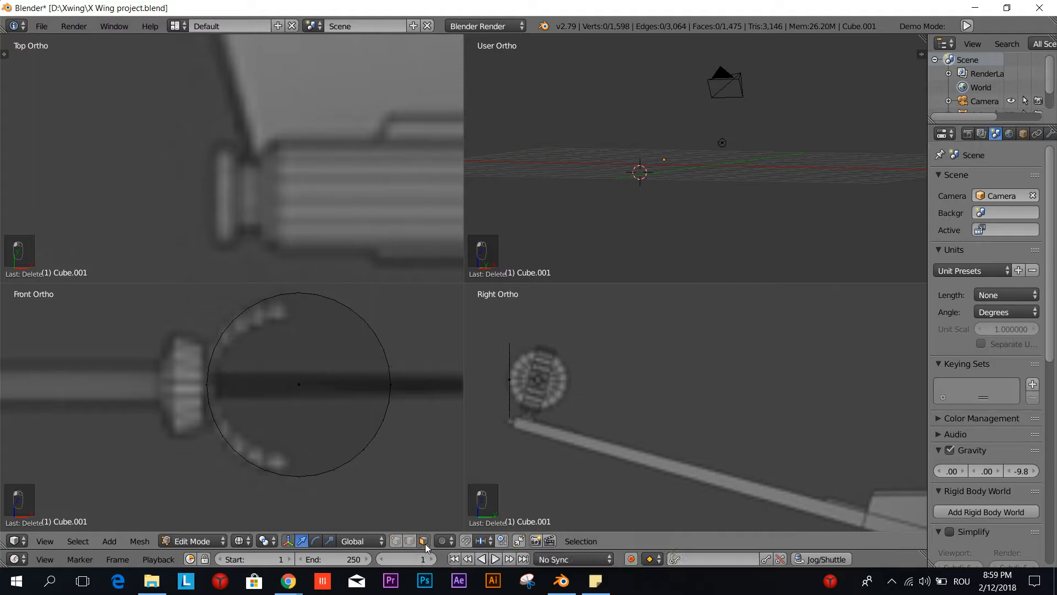
right_click(307, 381)
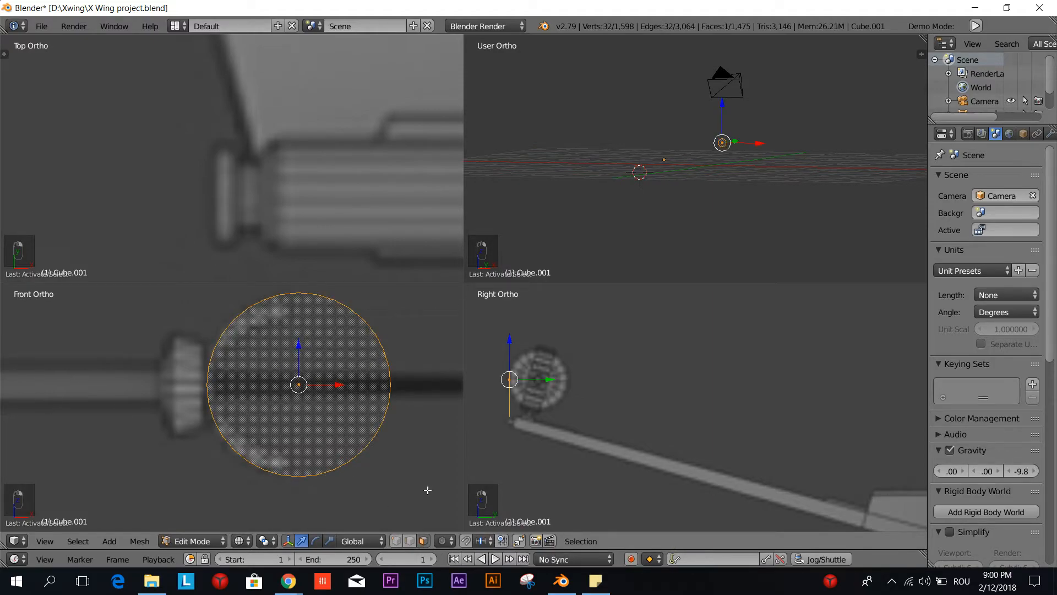
key("i")
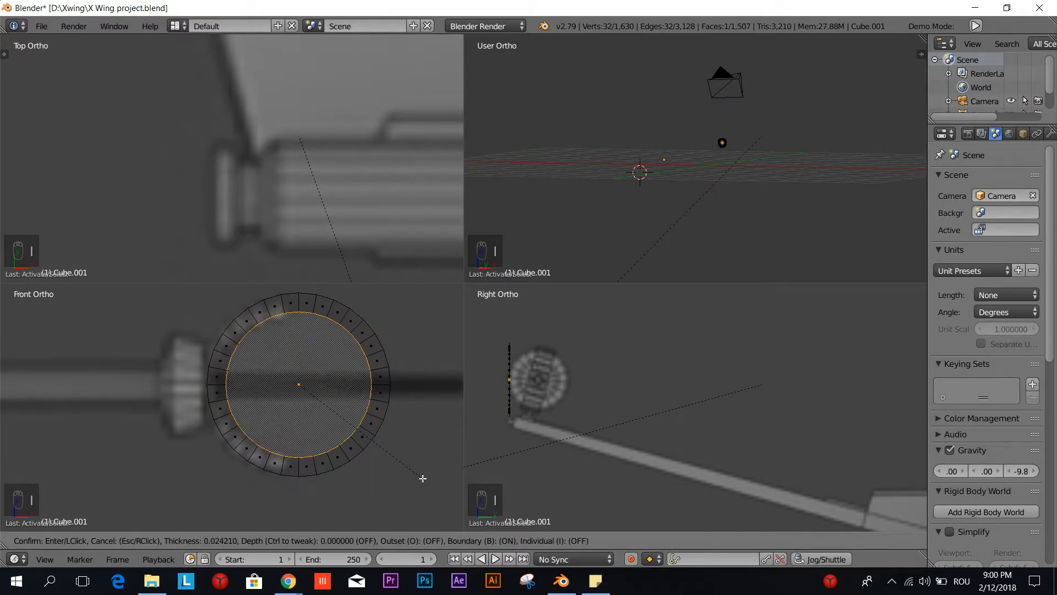
left_click(349, 493)
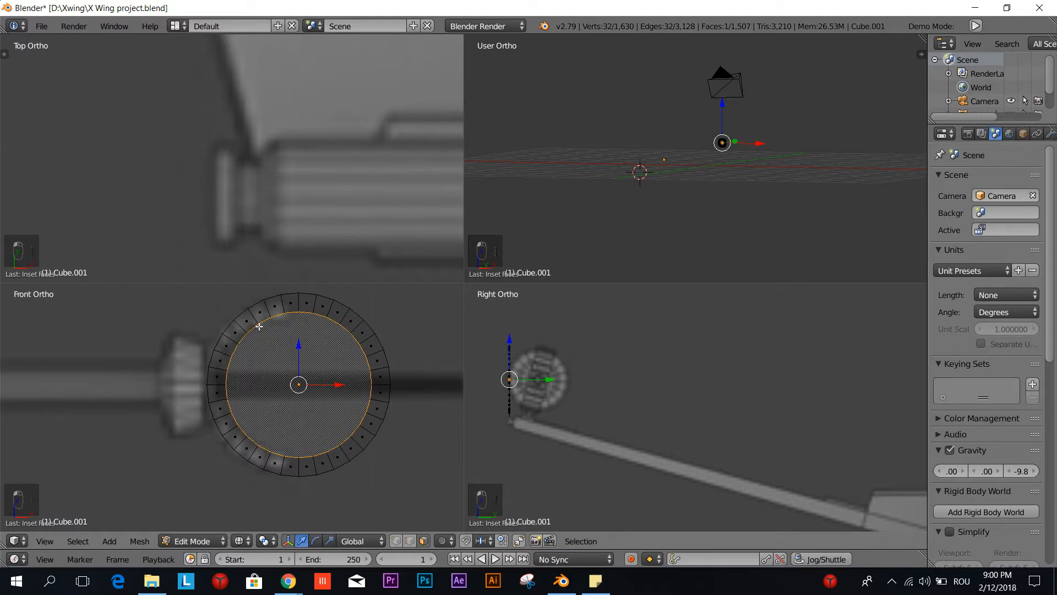
key("Delete")
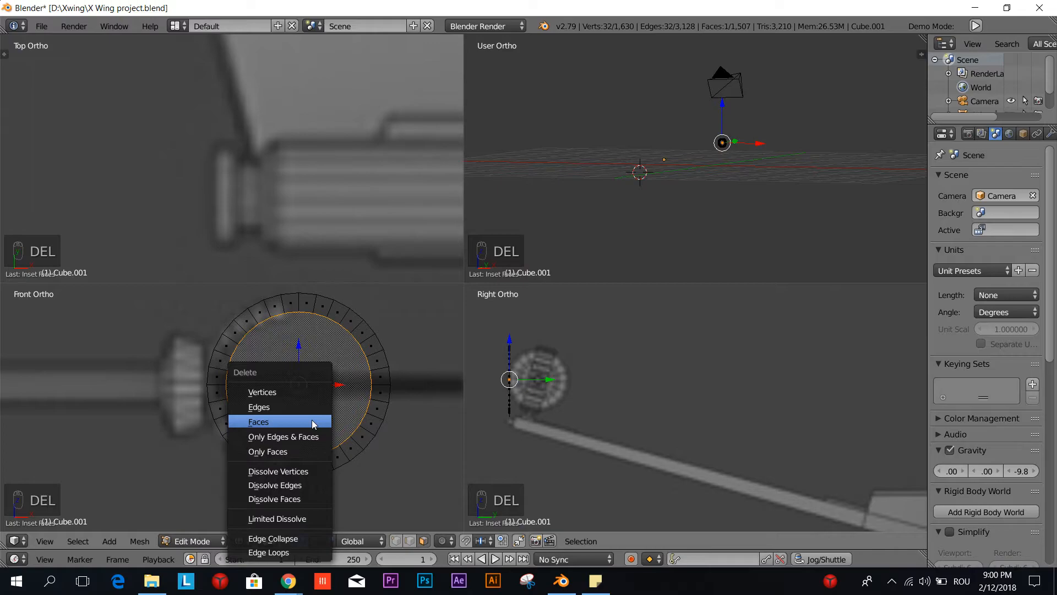
left_click(279, 421)
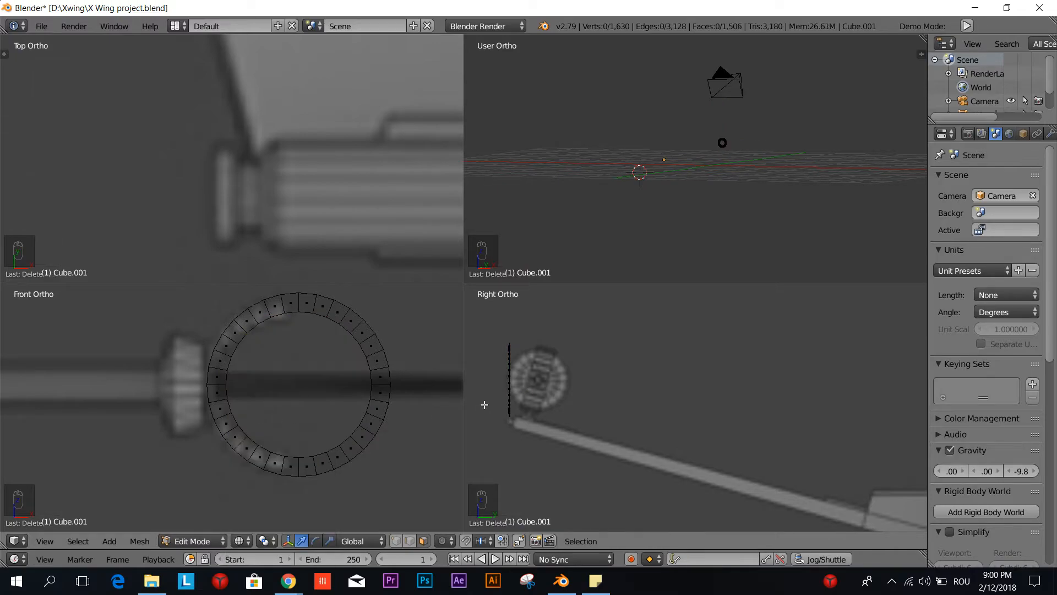
Step: Delete the vertices of the ring's front half in the front view, keeping the half arc beside the cannon's collar
left_click(395, 542)
scroll(314, 335, "down", 2)
key("b")
left_click_drag(351, 305, 286, 518)
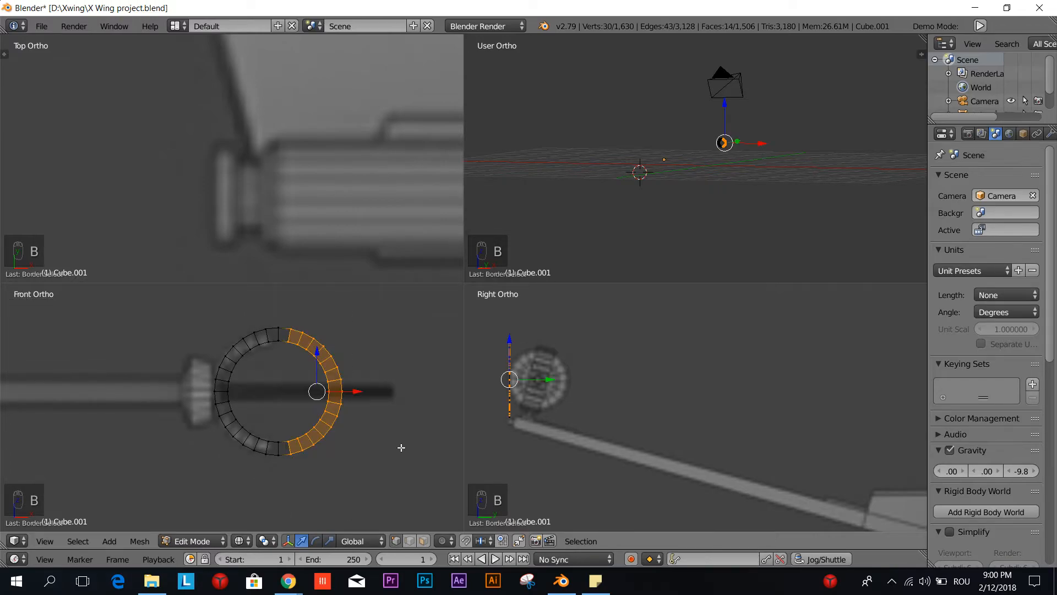
key("Delete")
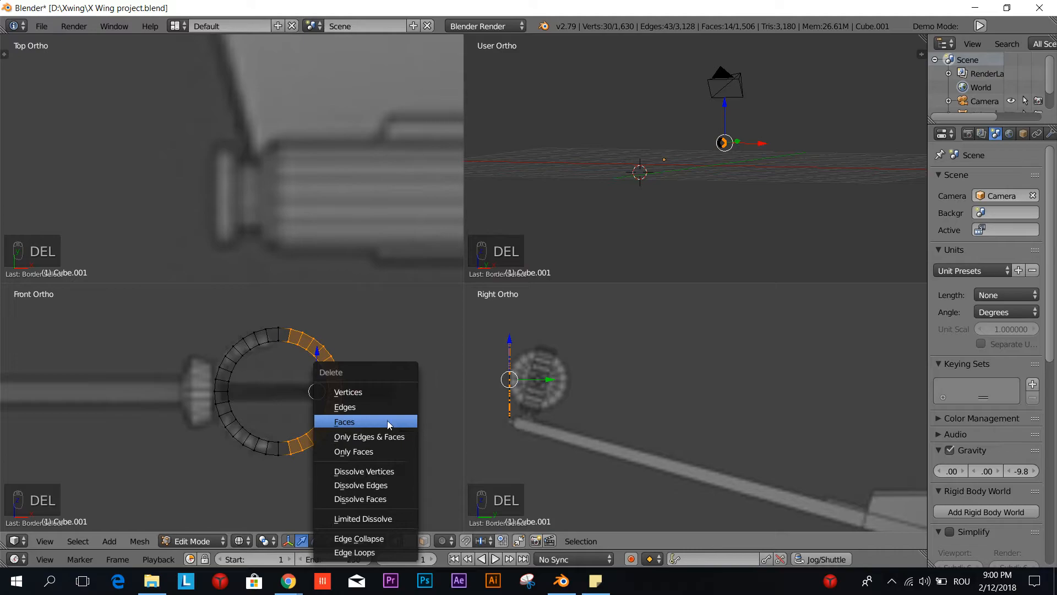
left_click(347, 393)
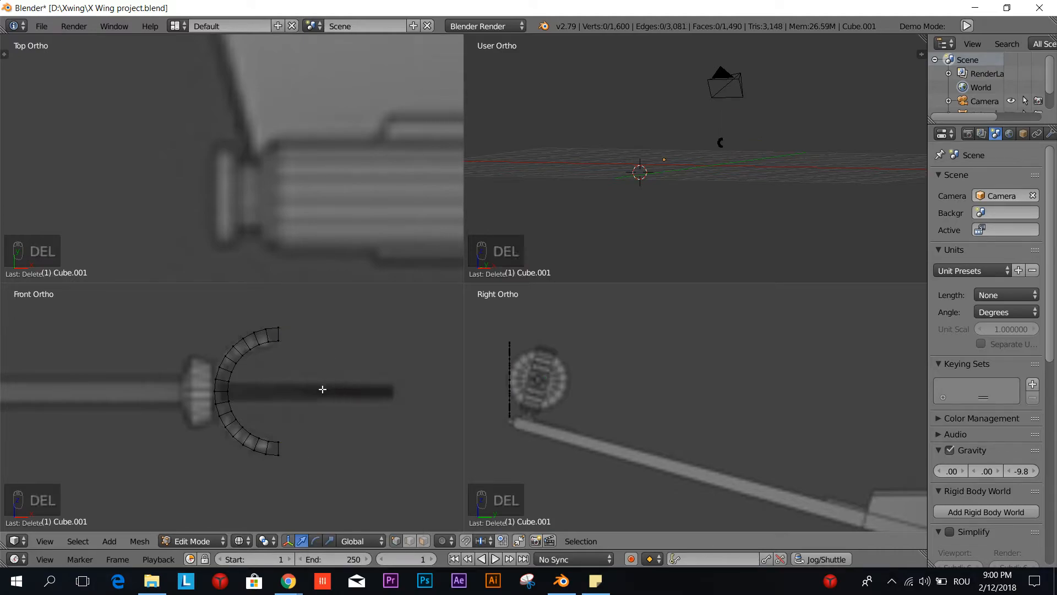
scroll(291, 411, "up", 2)
scroll(290, 411, "down", 2)
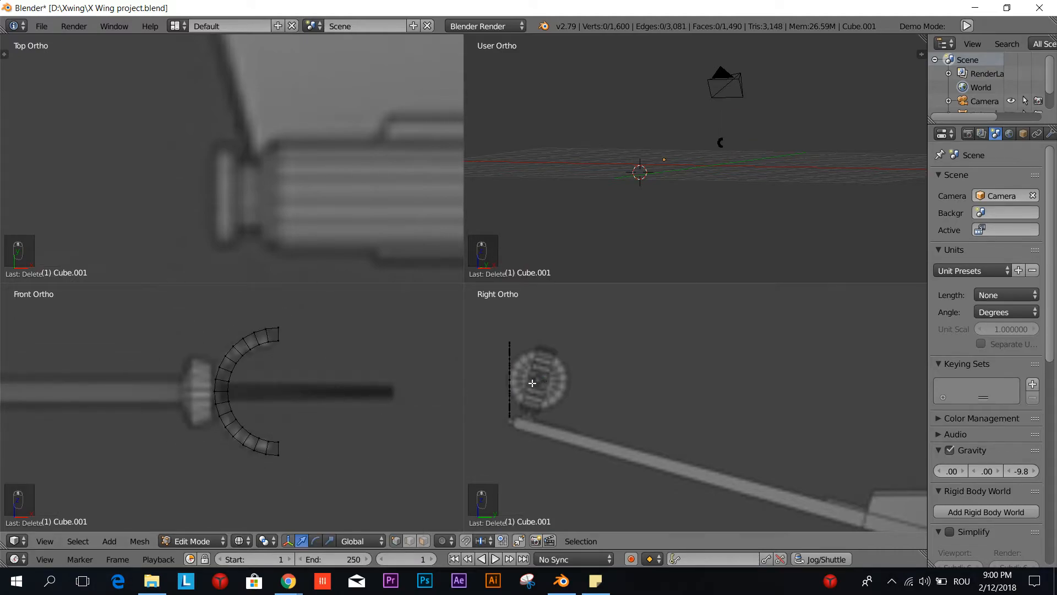
Step: Move the whole half ring about 0.039 along Y over the reference cannon in the right view
key("a")
key("g")
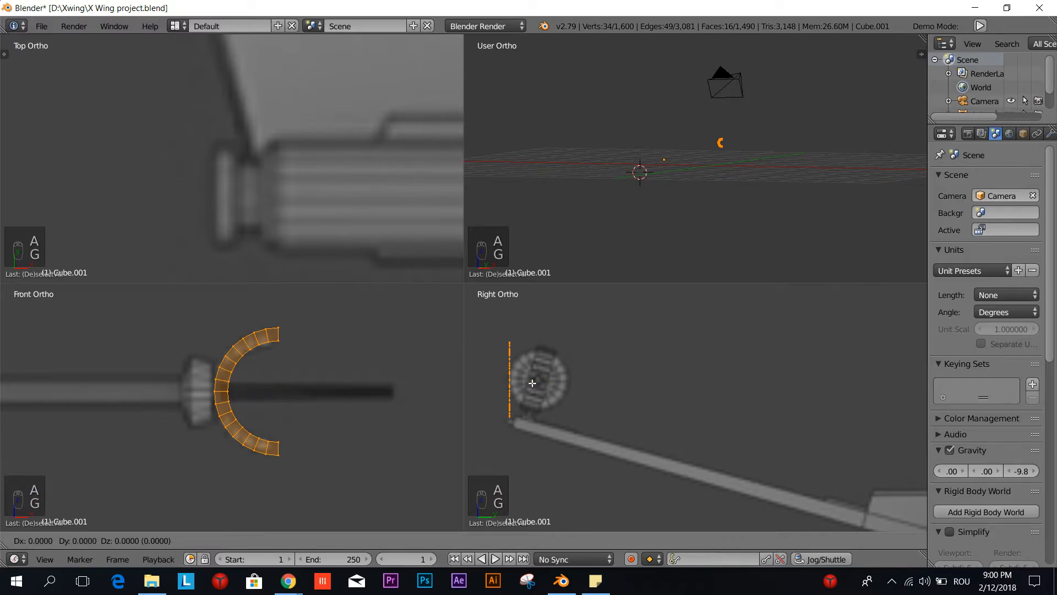
key("y")
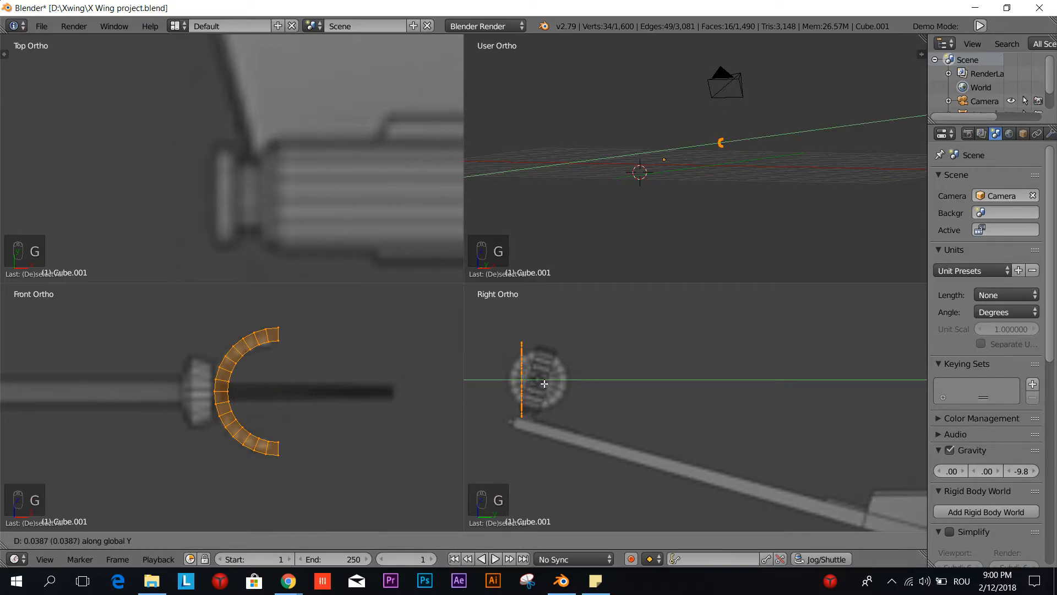
left_click(544, 384)
Step: Extrude the half ring about 0.067 along its normal to give the prongs thickness
key("e")
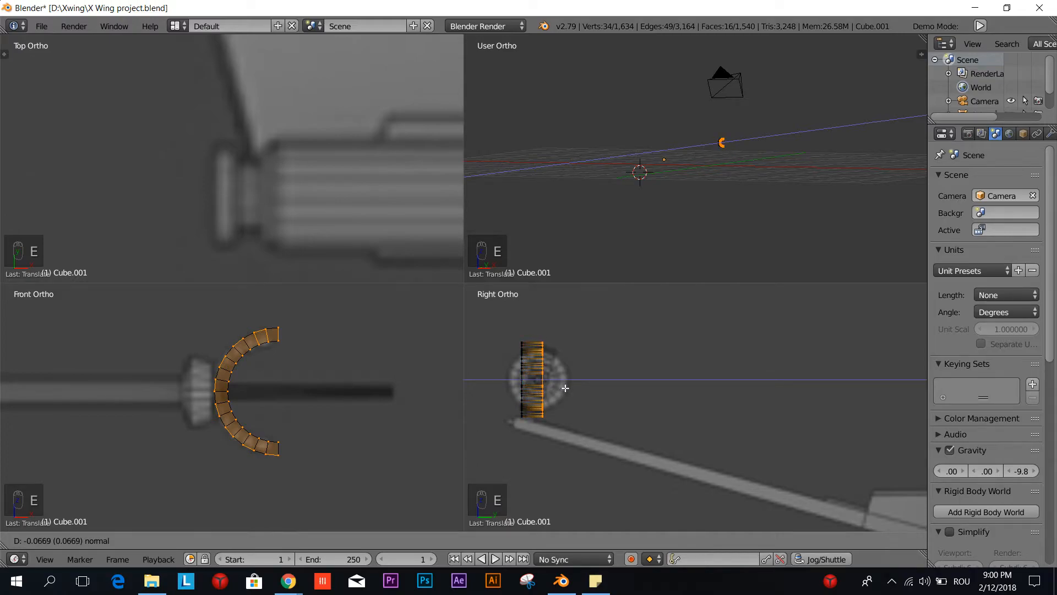
left_click(565, 388)
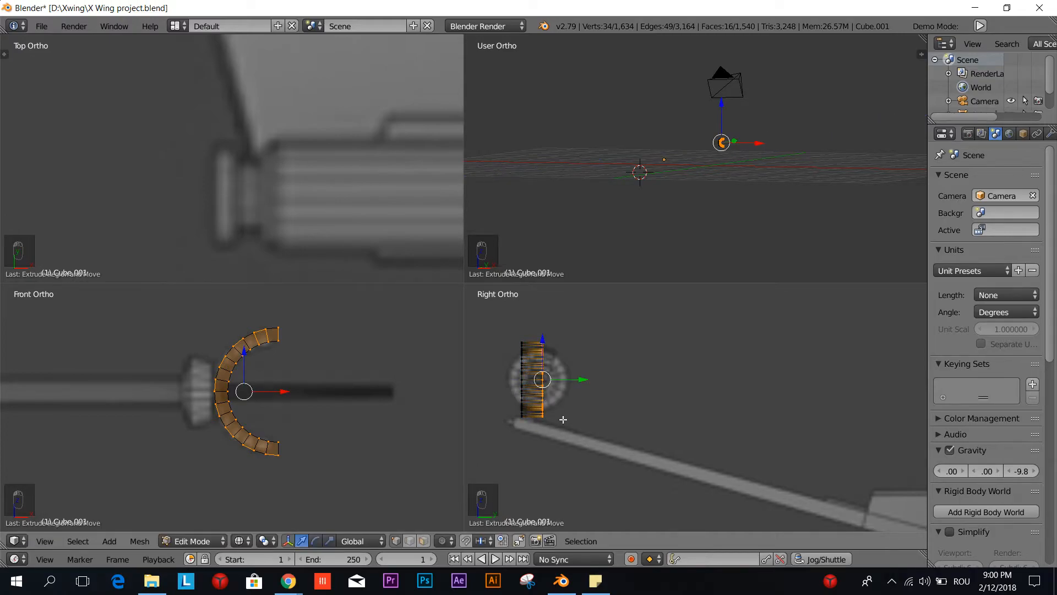
key("a")
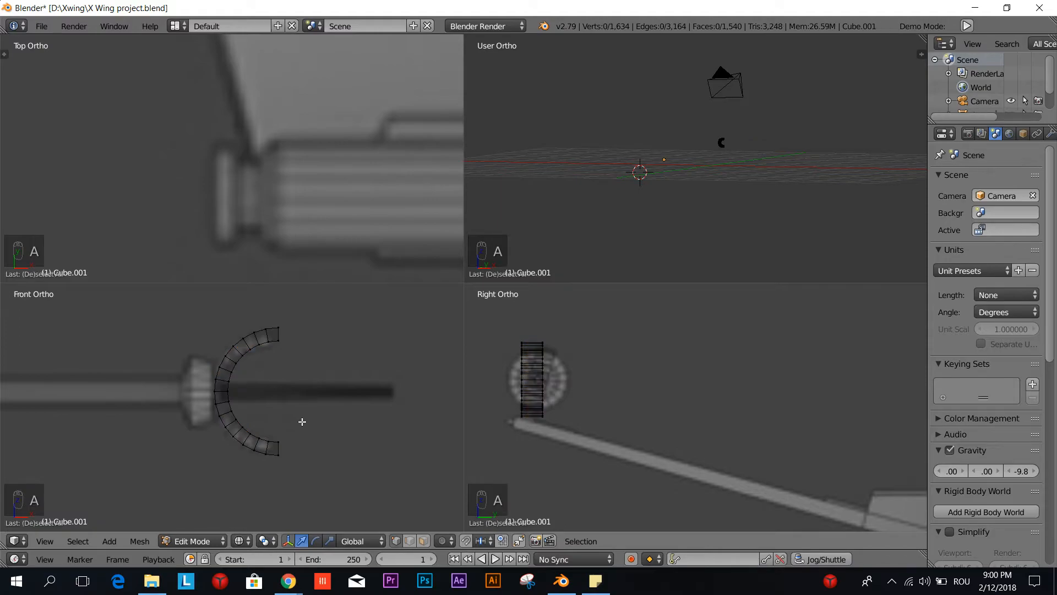
Step: Reveal all the hidden geometry and deselect everything to compare the prongs with the cannon and engine
scroll(302, 421, "down", 3)
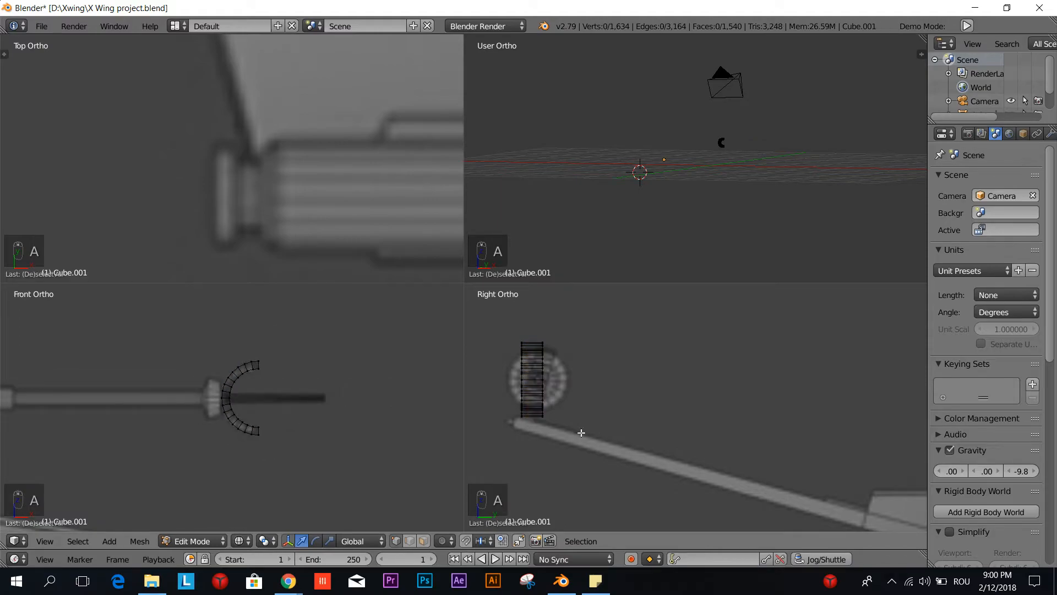
scroll(304, 443, "down", 4)
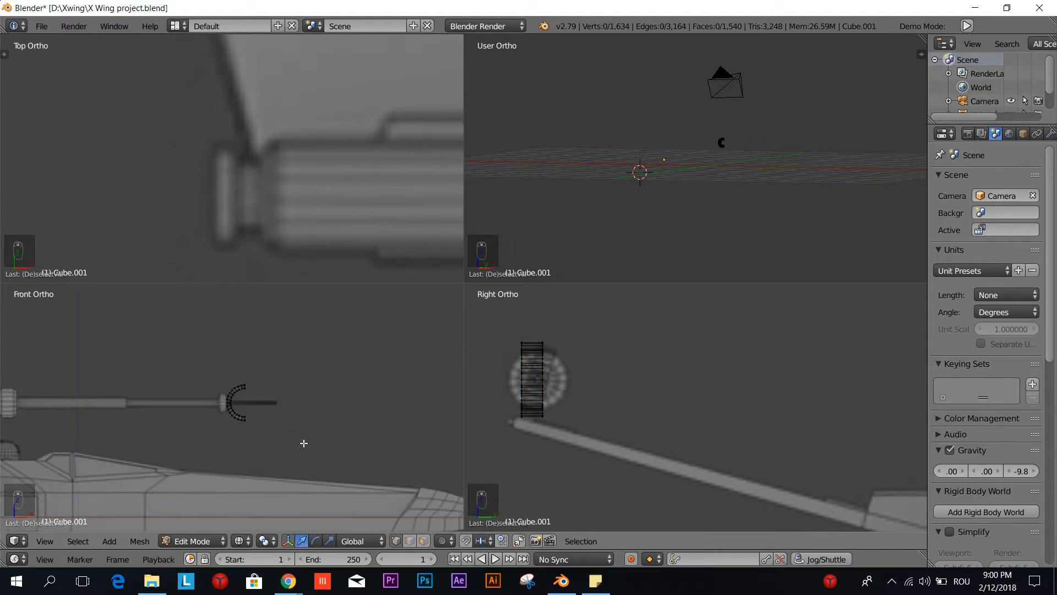
key("alt+h")
scroll(262, 445, "down", 2)
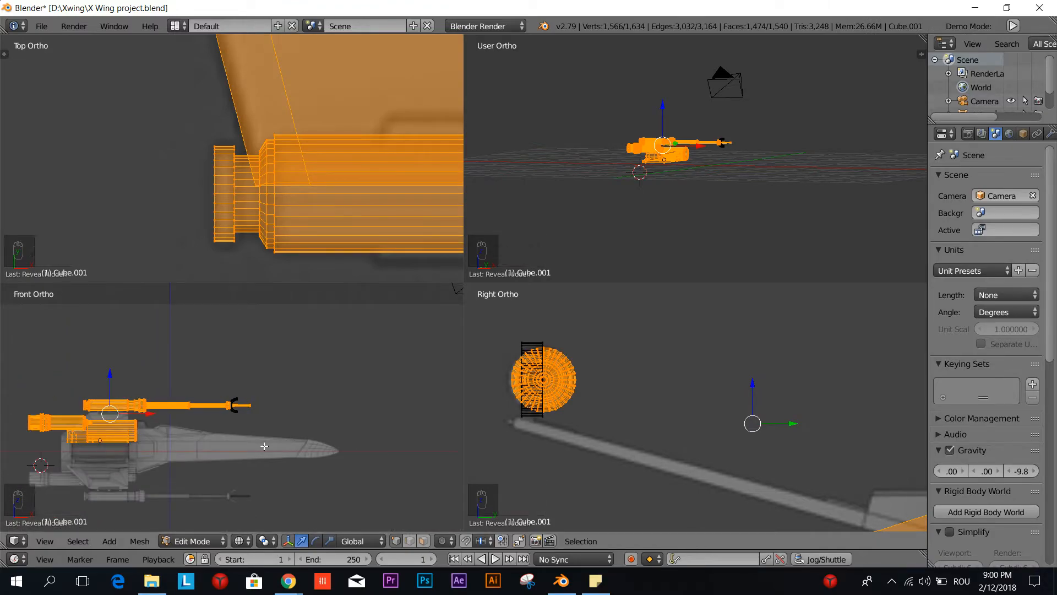
middle_click_drag(223, 463, 285, 443, "shift")
scroll(284, 443, "up", 4)
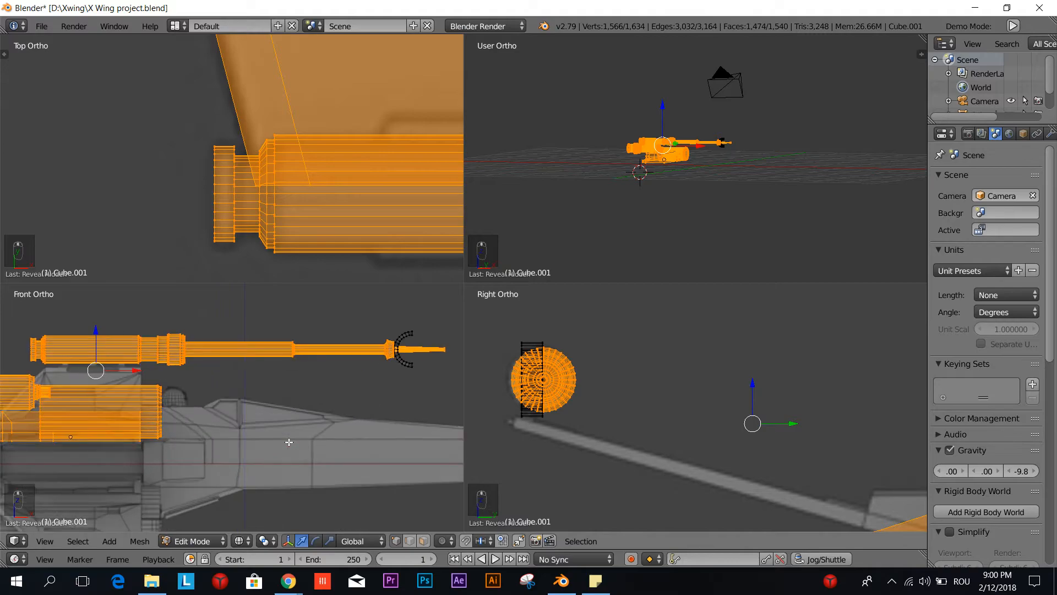
key("a")
scroll(304, 445, "up", 1)
scroll(302, 443, "down", 2)
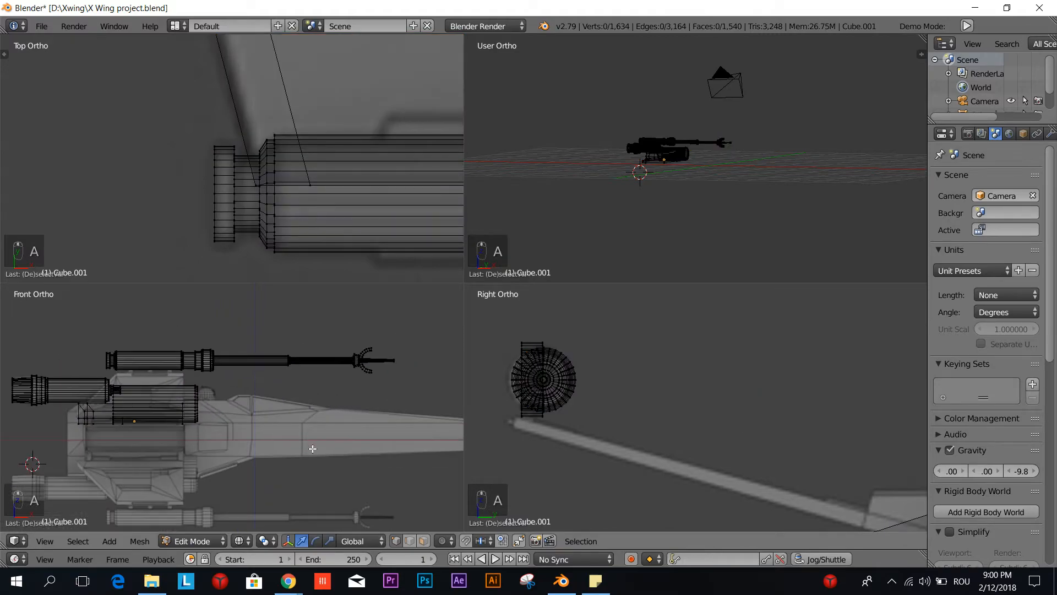
Step: Select all geometry linked to the upper cannon's barrel, and clear the selection
key("b")
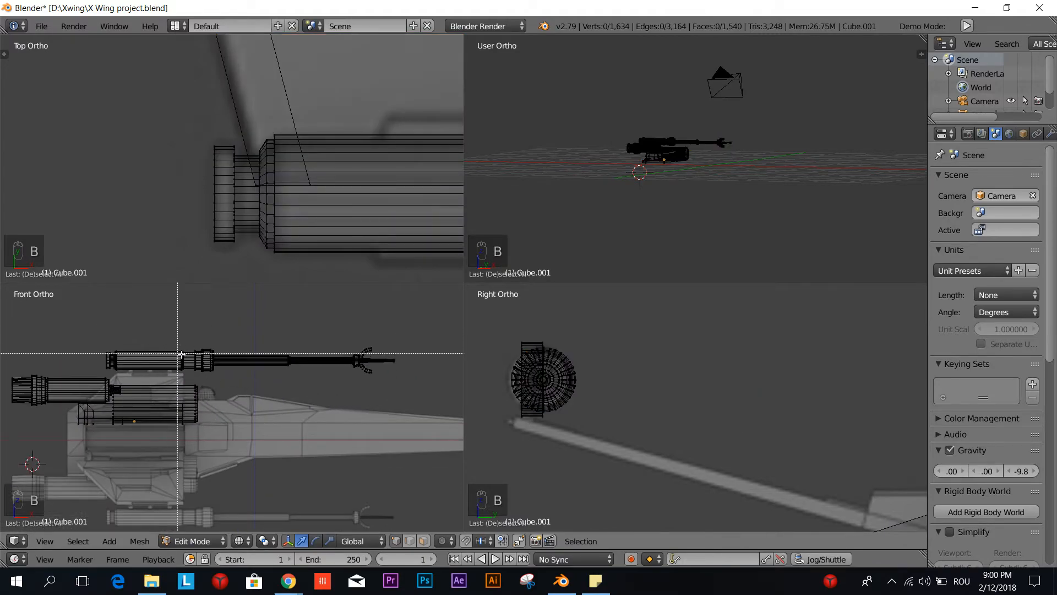
scroll(225, 416, "up", 2)
scroll(223, 419, "up", 5)
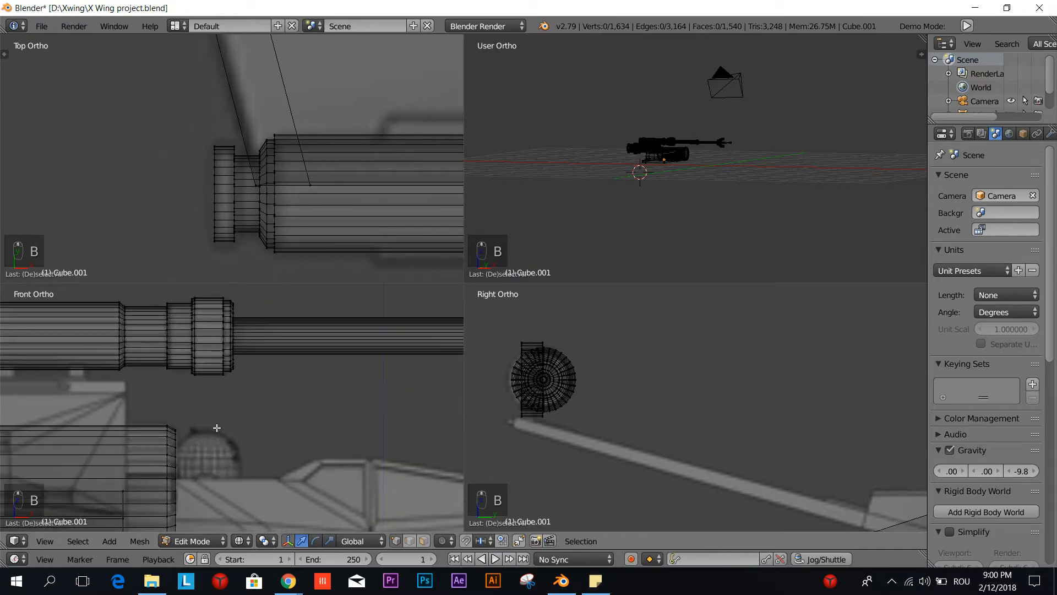
right_click(224, 337)
scroll(226, 341, "down", 4)
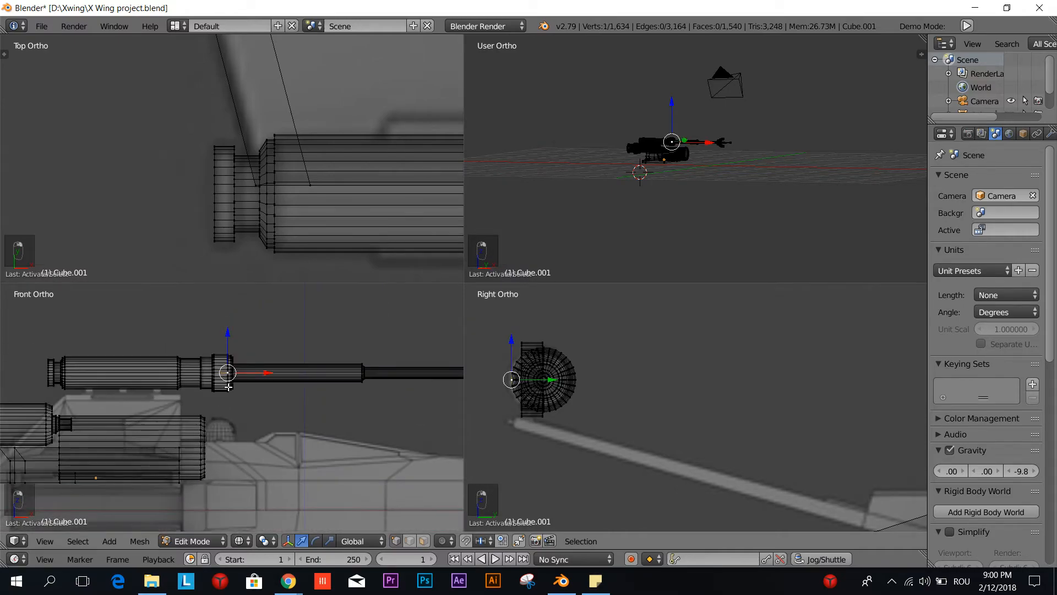
key("l")
scroll(228, 386, "down", 3)
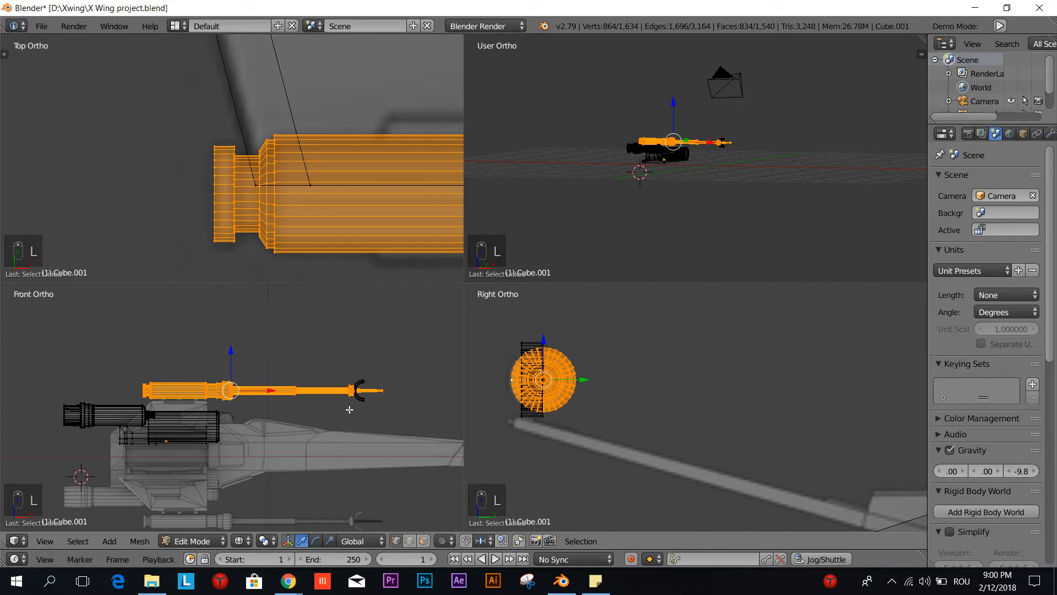
key("a")
key("b")
left_click_drag(52, 328, 333, 485)
key("a")
key("b")
left_click_drag(210, 342, 523, 404)
key("b")
left_click_drag(130, 342, 401, 413)
scroll(337, 442, "up", 1)
scroll(337, 442, "up", 2)
key("a")
scroll(201, 341, "up", 2)
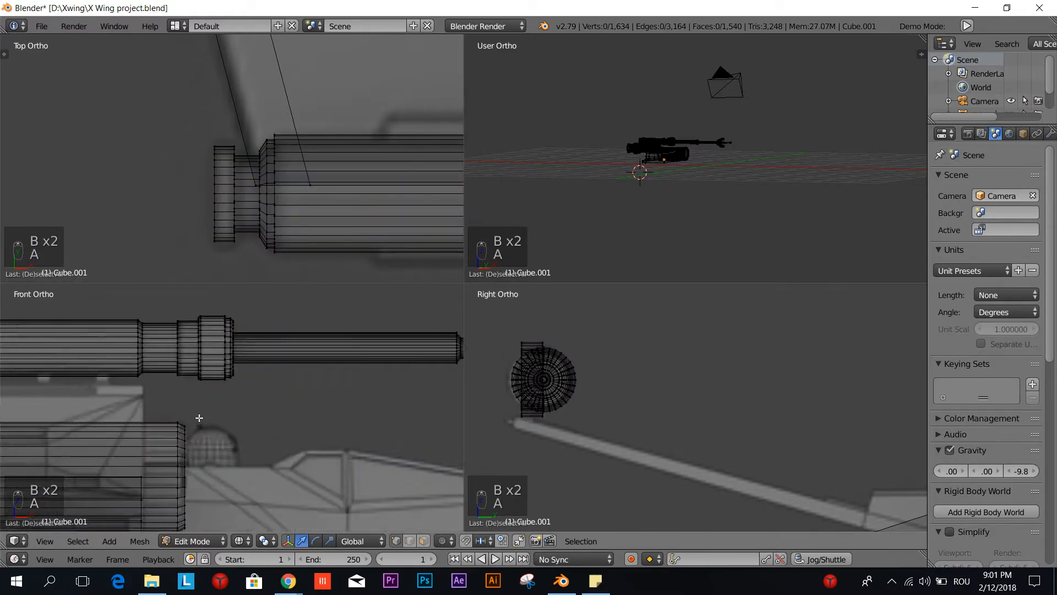
Step: Select the entire upper cannon from a vertex on its thick collar using Select Linked
right_click(195, 321)
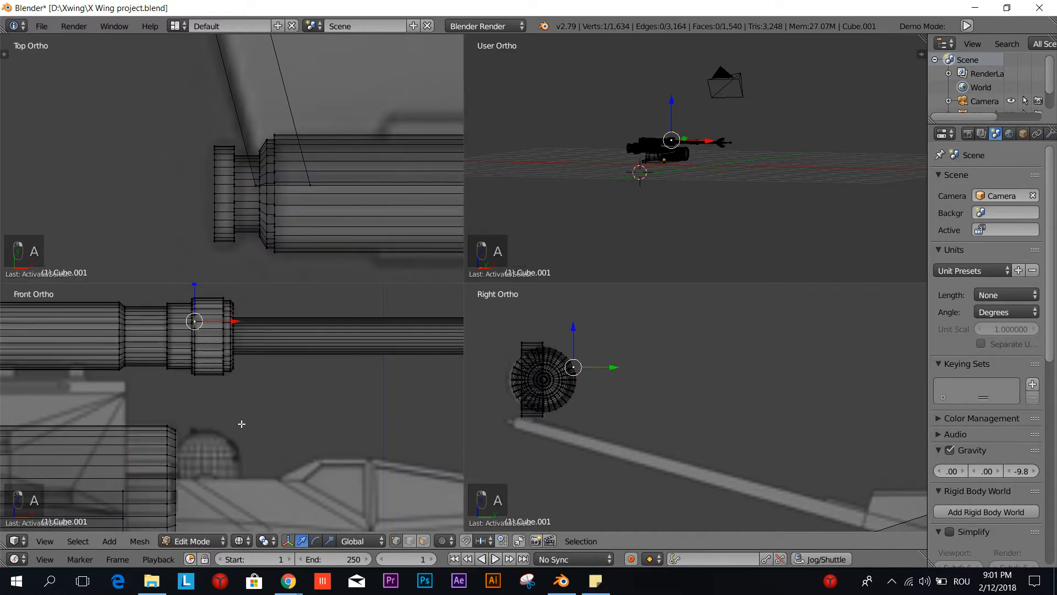
key("l")
key("l")
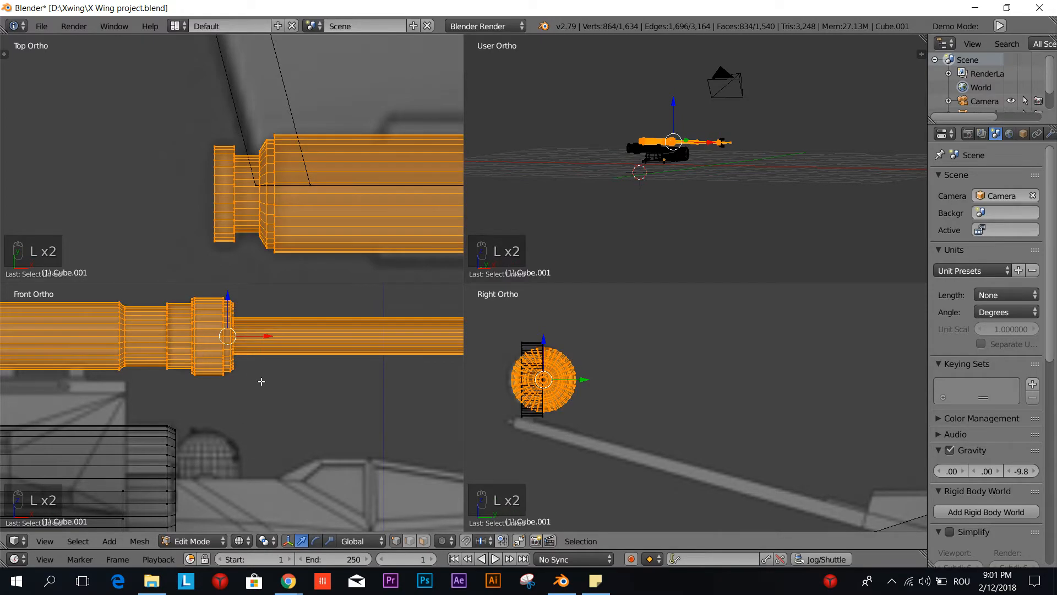
Step: Select the whole half-ring prong piece at the cannon's needle tip using Select Linked
middle_click_drag(396, 432, 190, 472, "shift")
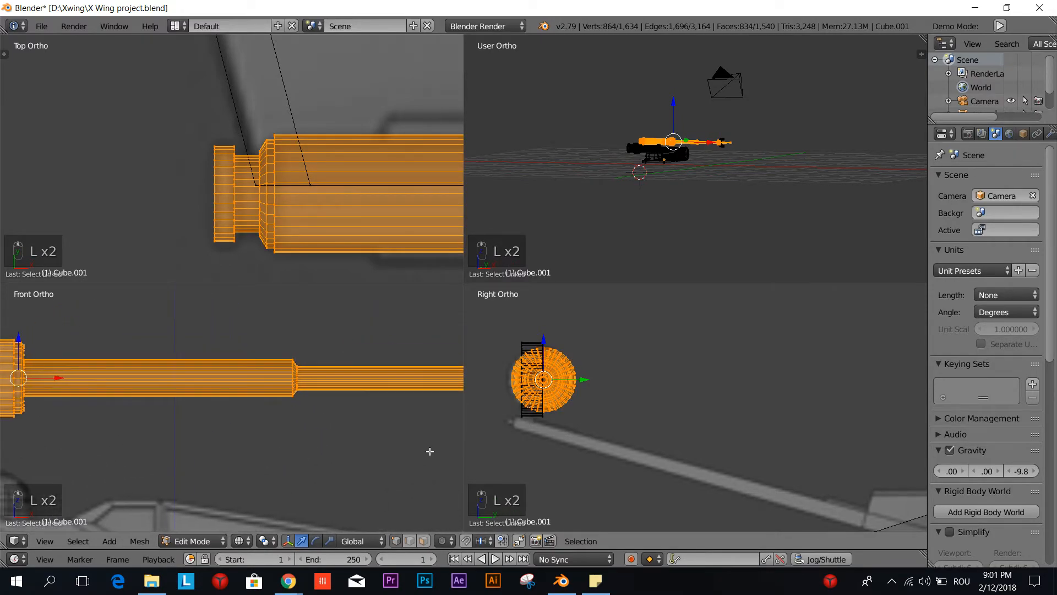
middle_click_drag(429, 451, 201, 471, "shift")
right_click(359, 359)
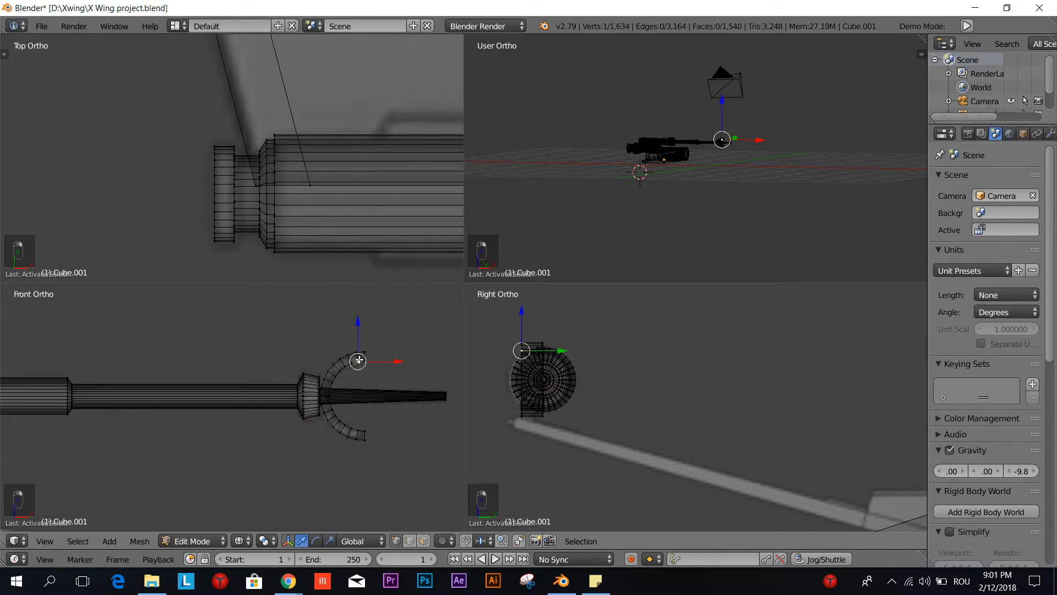
key("l")
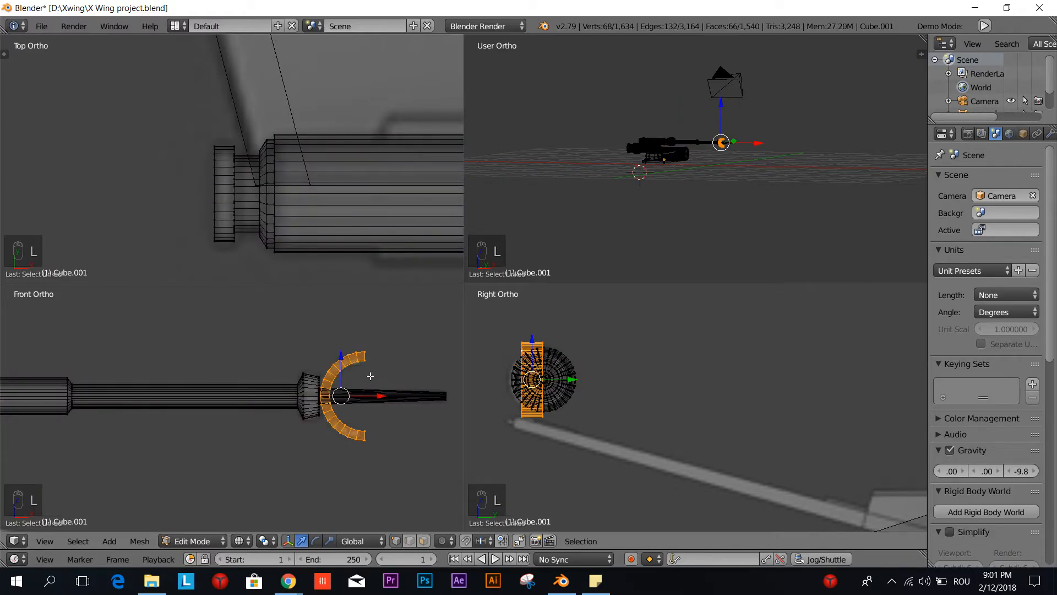
Step: Move the prongs about 0.041 along the Y axis to center them on the cannon's barrel
key("g")
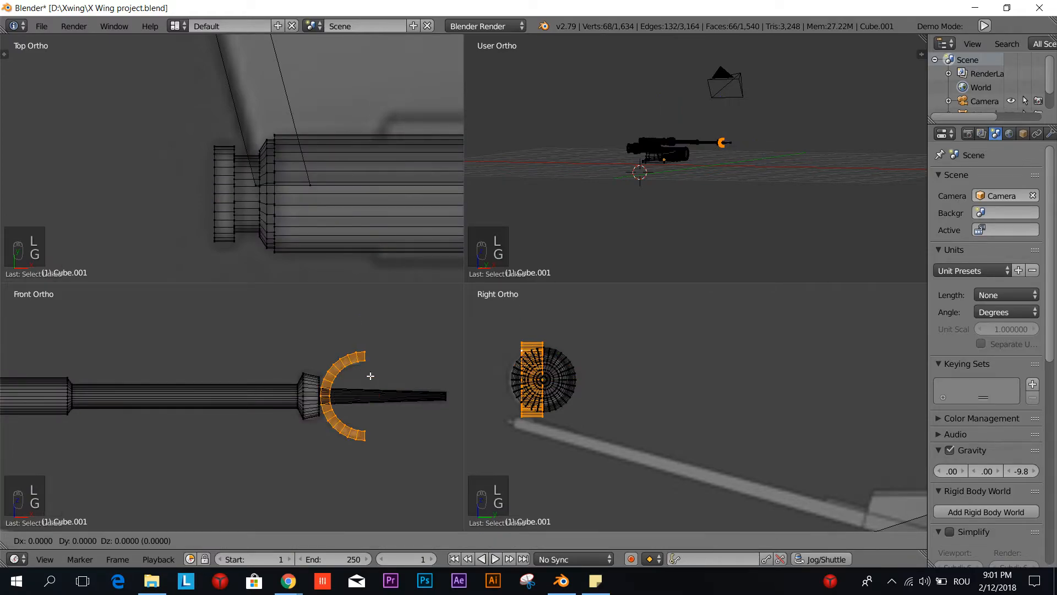
key("y")
left_click(381, 377)
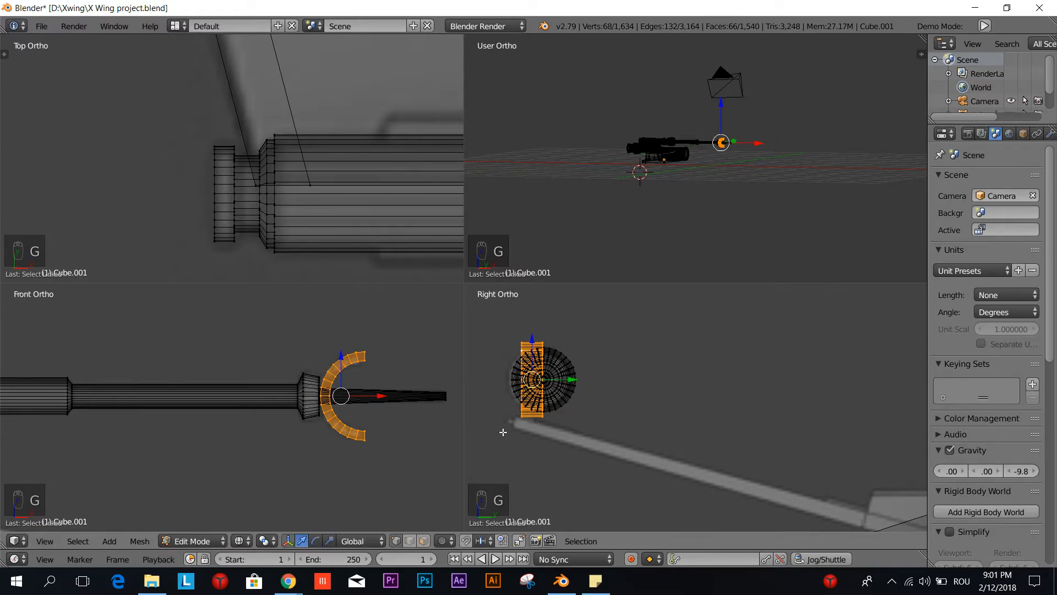
scroll(611, 421, "up", 4)
middle_click_drag(597, 423, 861, 428, "shift")
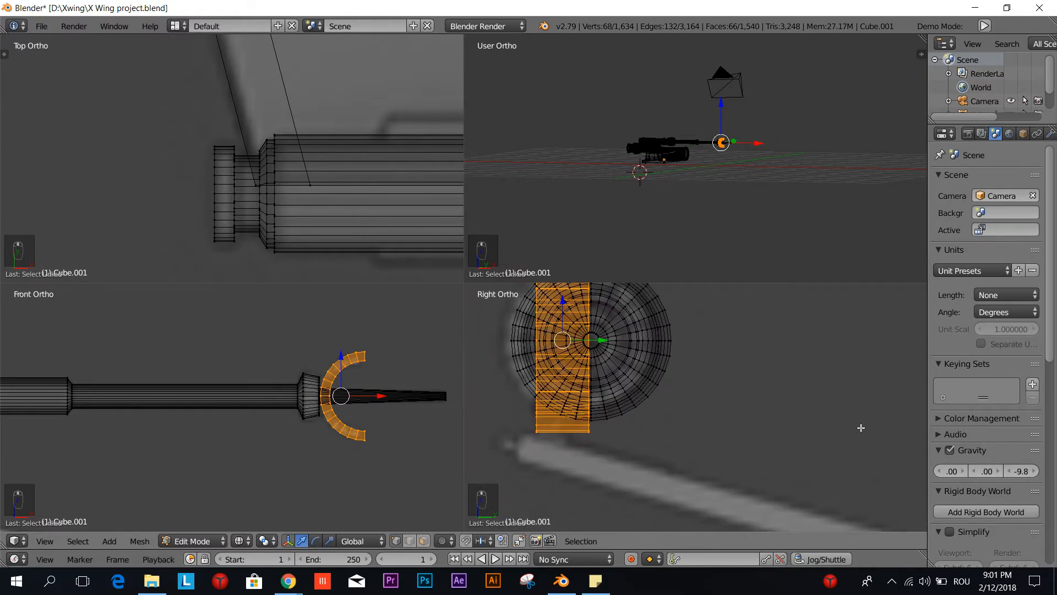
key("g")
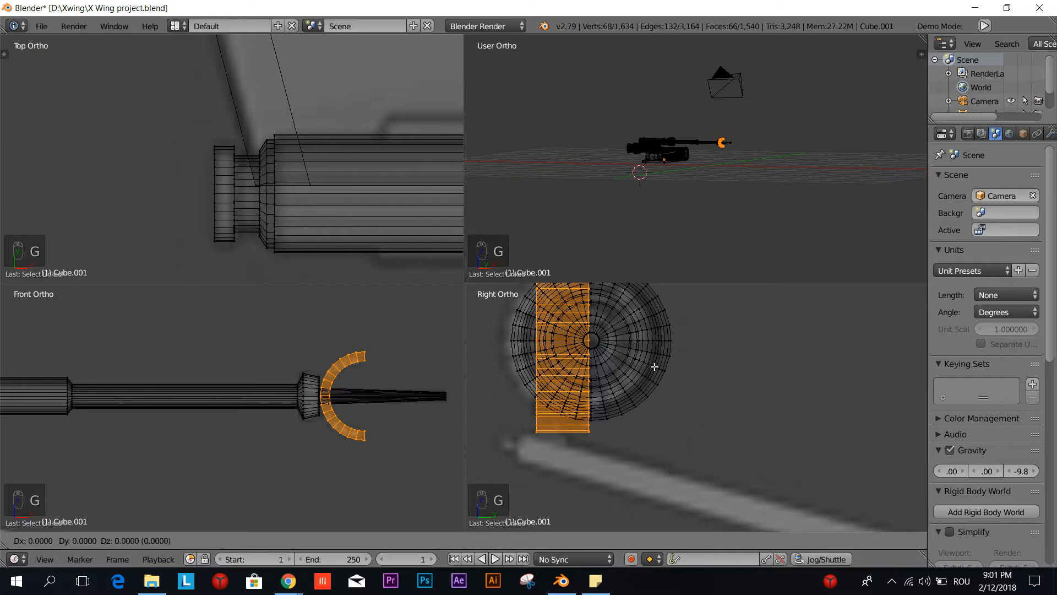
key("y")
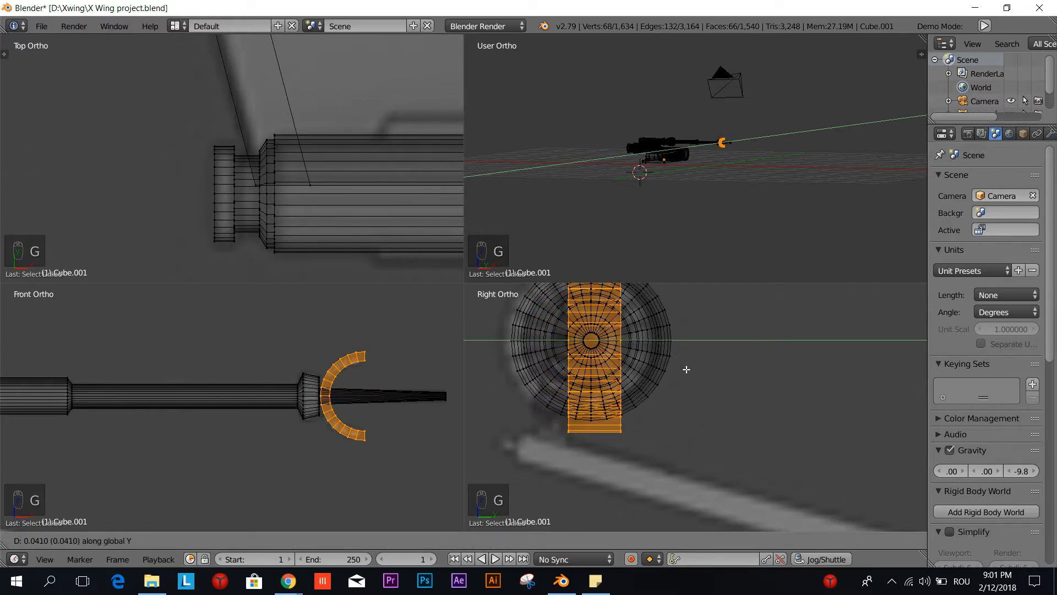
left_click(685, 369)
scroll(680, 369, "down", 3)
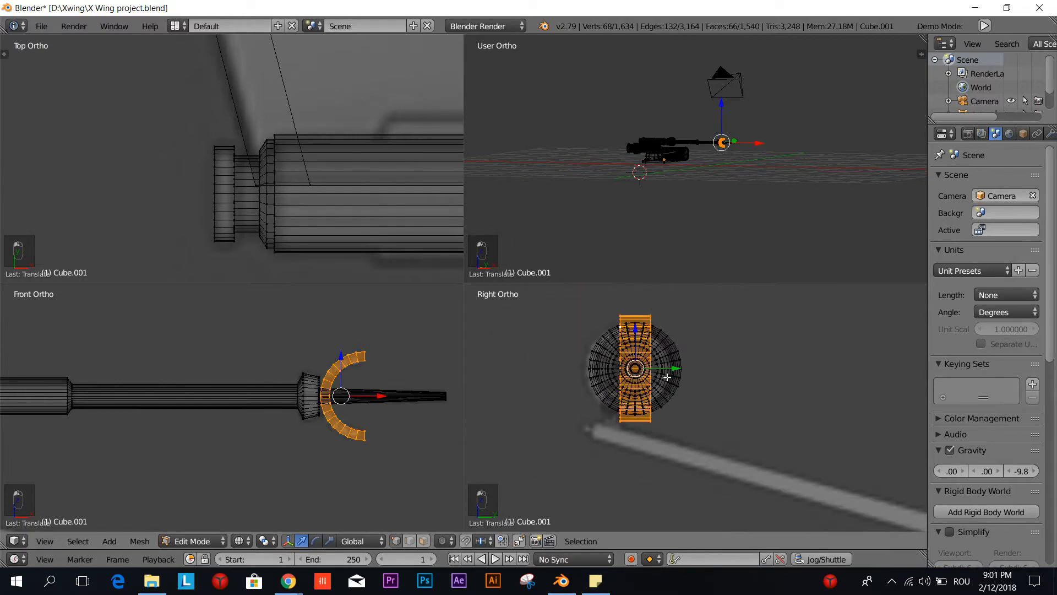
Step: Add the rest of the cannon to the prong selection with Select Linked, starting from a vertex on the collar behind the needle tip
right_click(306, 402, "shift")
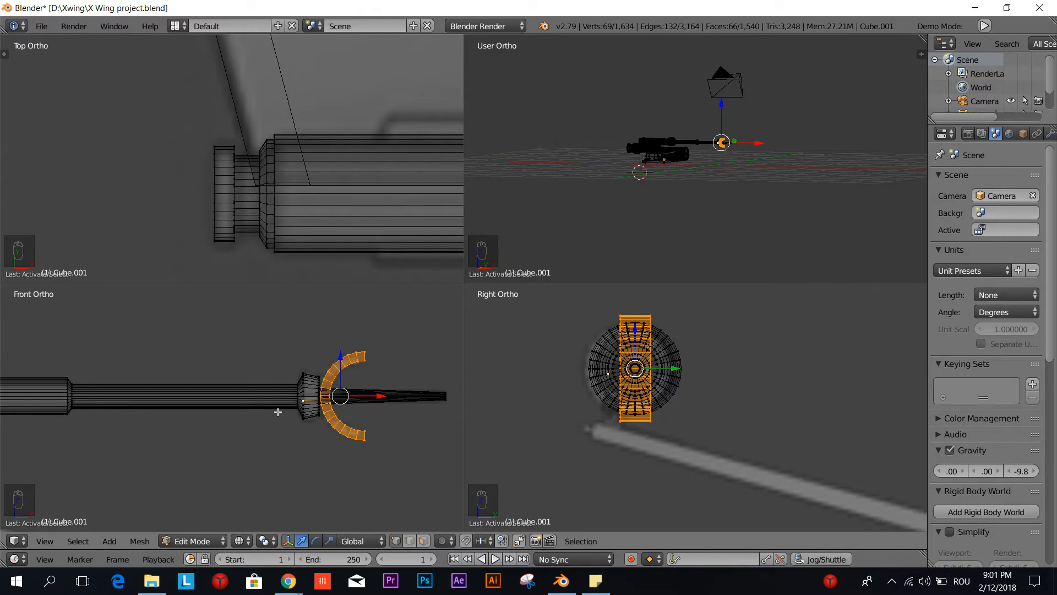
key("l")
scroll(280, 414, "down", 4)
middle_click_drag(269, 444, 405, 438, "shift")
scroll(373, 430, "down", 5)
scroll(265, 422, "up", 6)
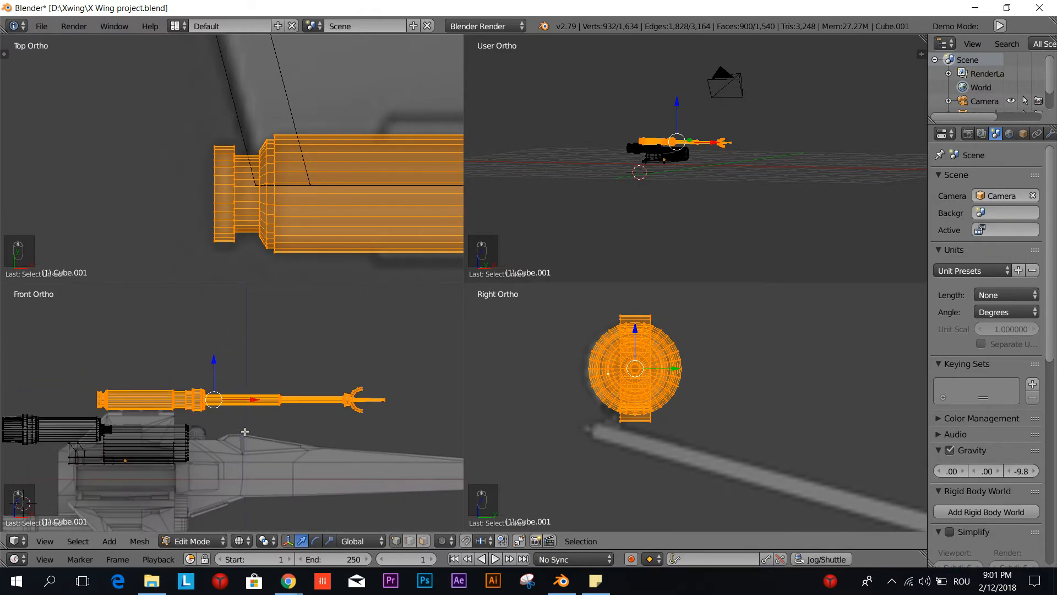
scroll(335, 401, "down", 4)
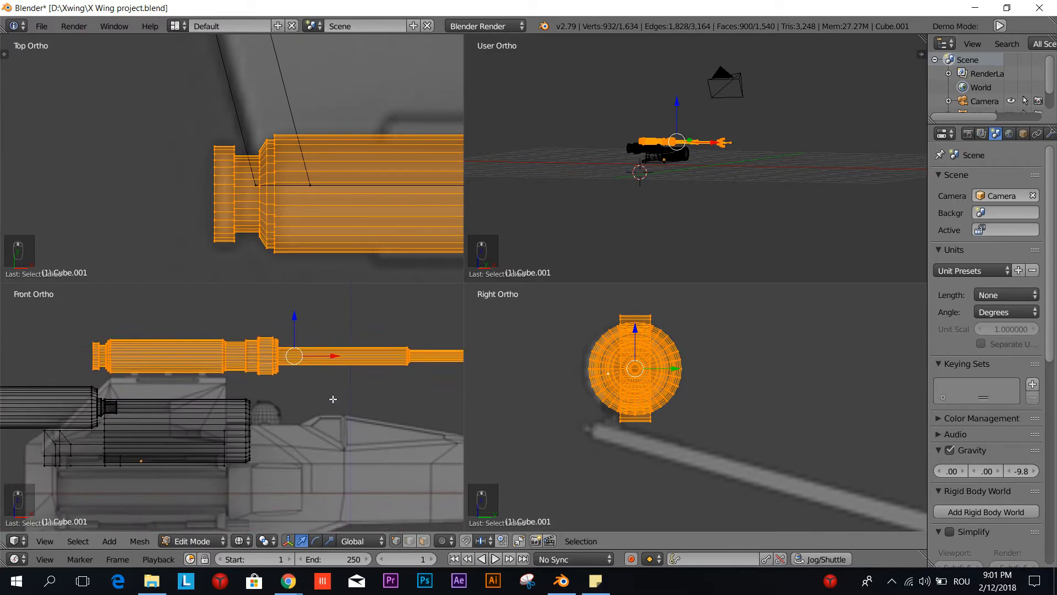
Step: Lower the complete cannon along Z onto the outer end of the flat wing, and shift it slightly along Y toward the engine
middle_click_drag(785, 168, 691, 196)
scroll(691, 196, "up", 6)
scroll(699, 469, "down", 5)
middle_click_drag(699, 469, 659, 410, "shift")
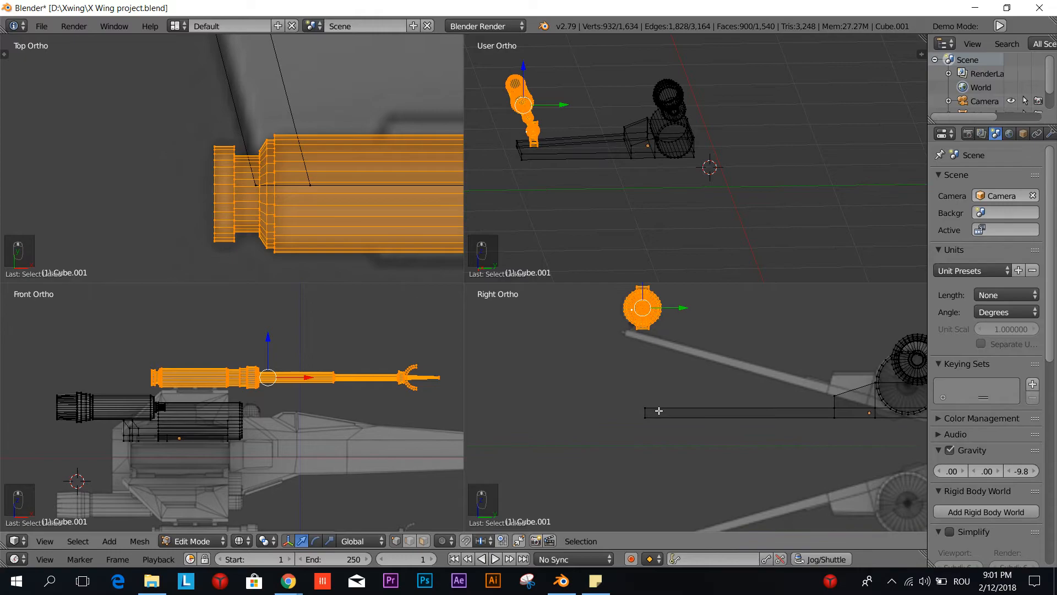
key("g")
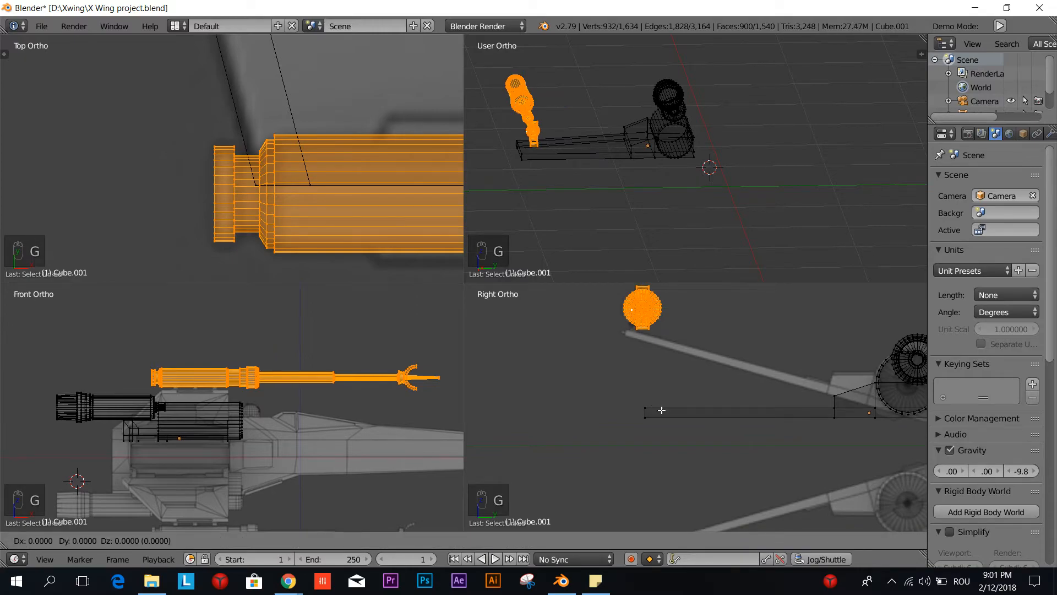
key("z")
left_click(670, 489)
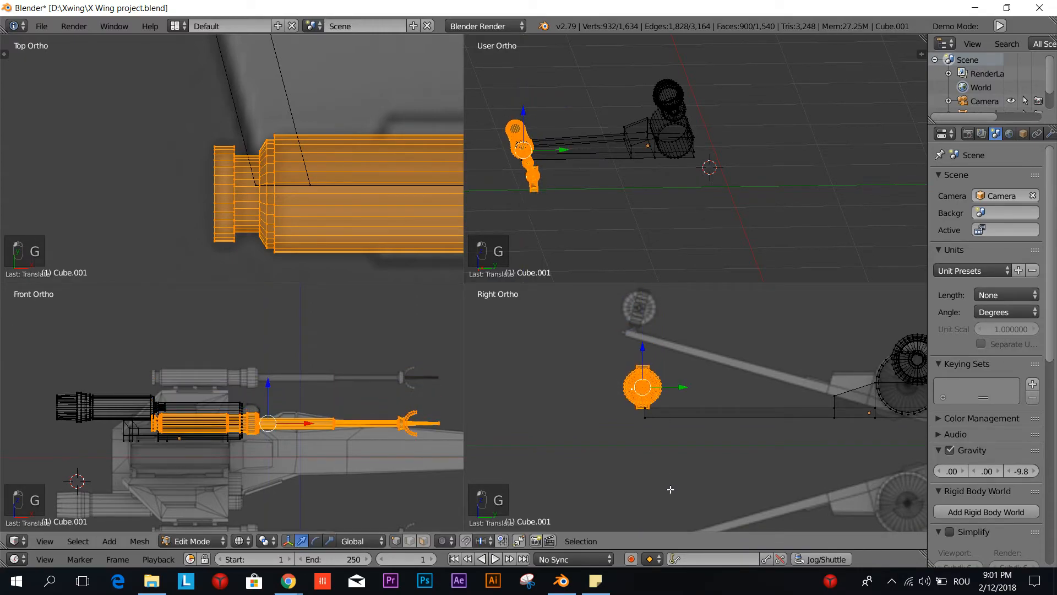
key("g")
key("y")
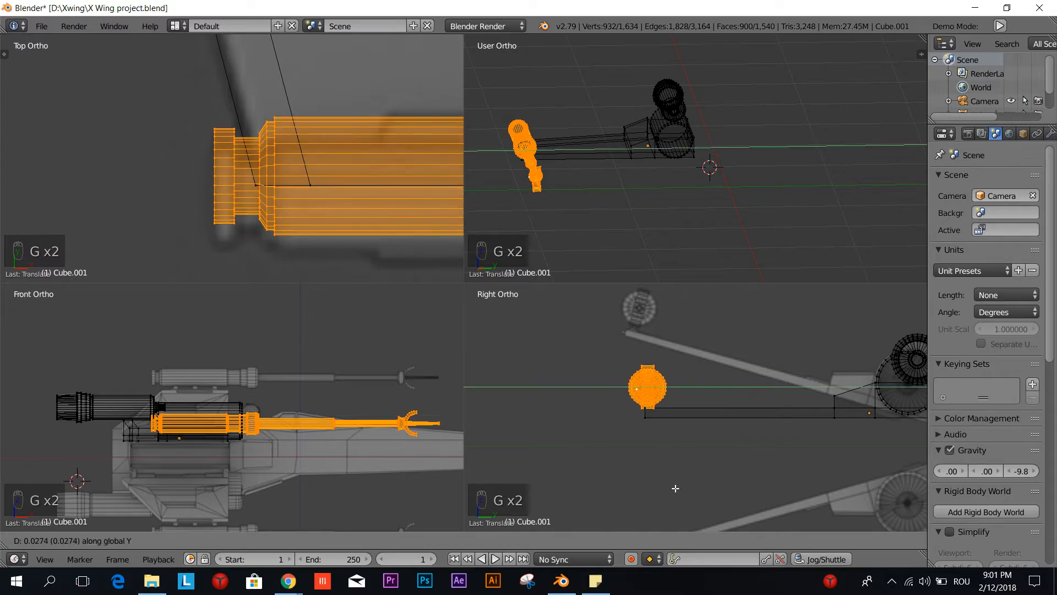
left_click(678, 487)
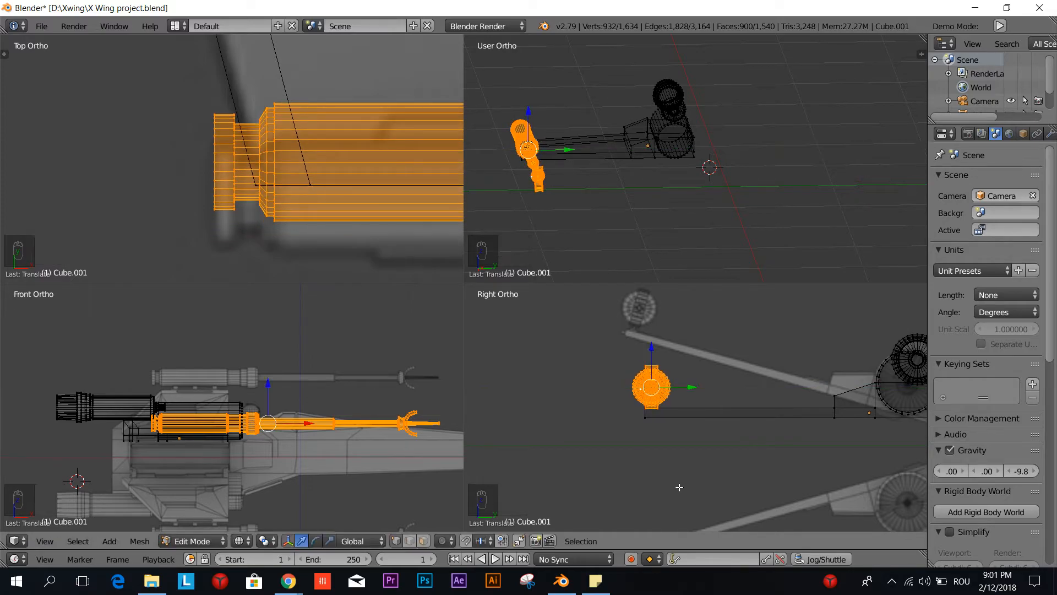
Step: Deselect everything, show the model in solid shading and switch to face selection
key("a")
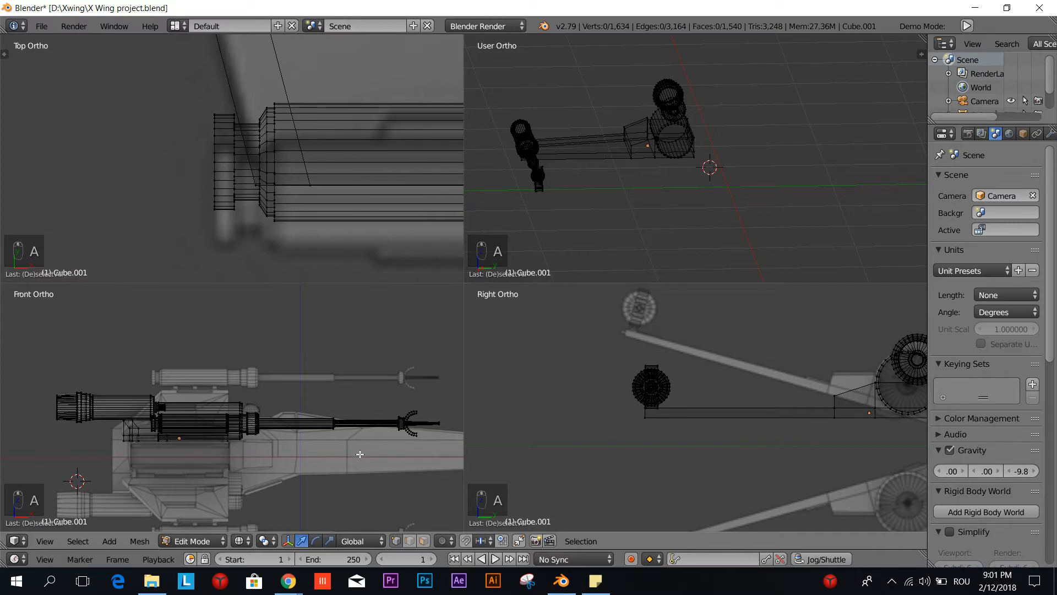
key("z")
left_click(556, 460)
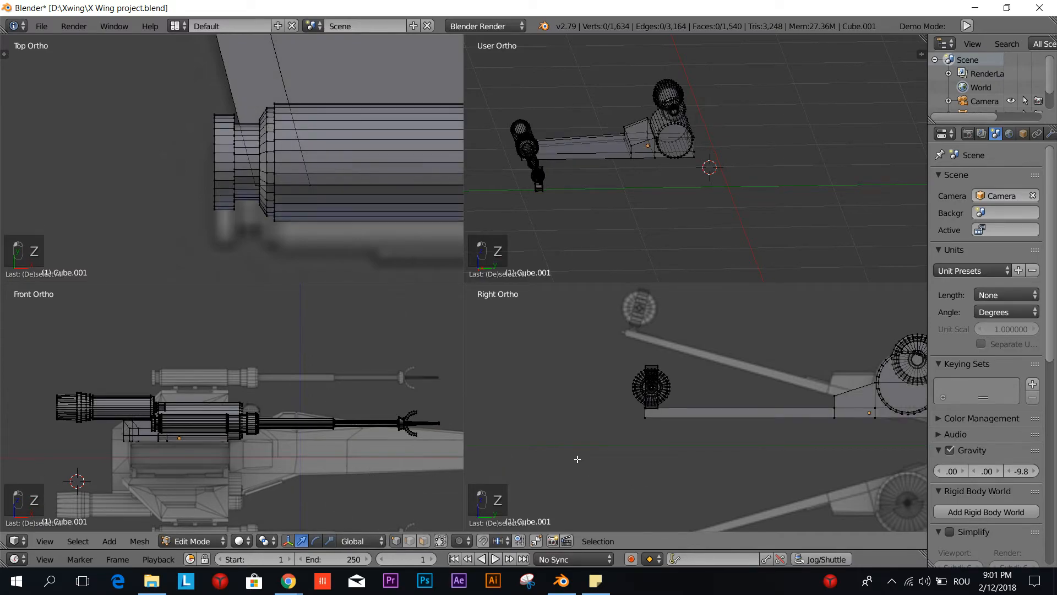
middle_click_drag(645, 208, 736, 191)
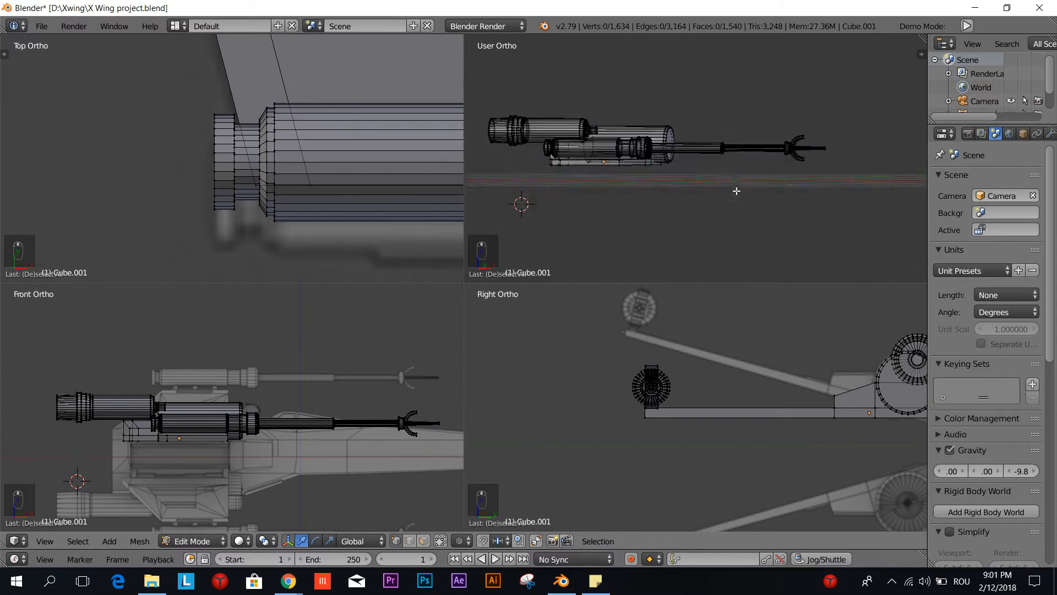
scroll(726, 195, "up", 6)
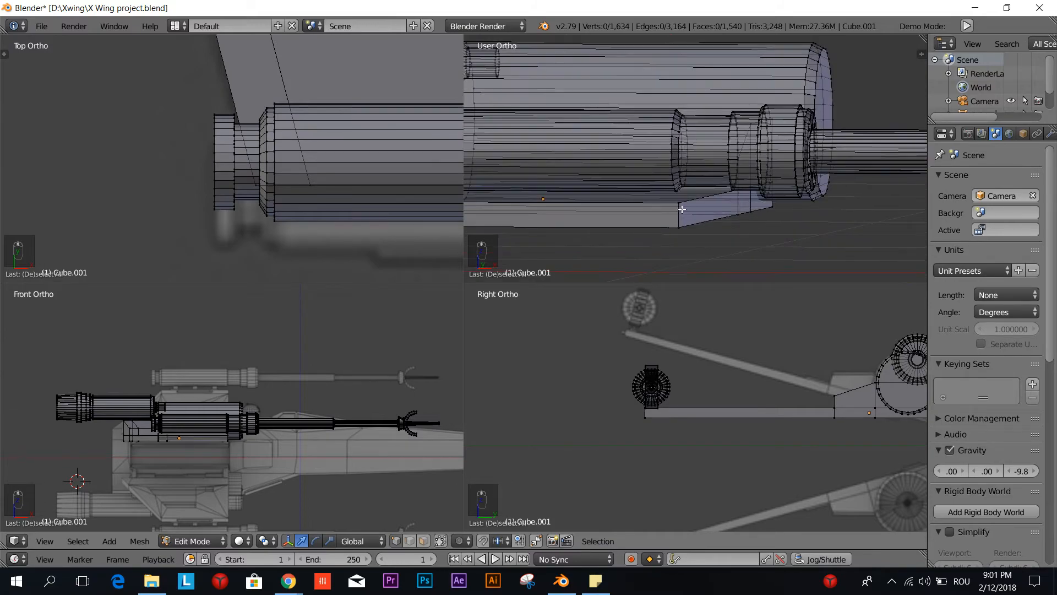
left_click(423, 541)
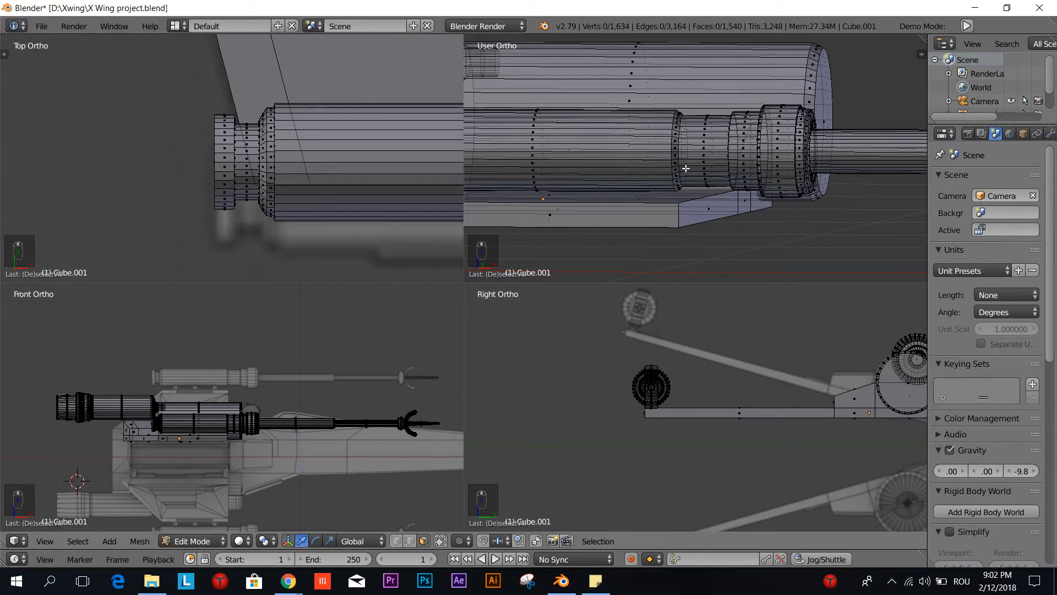
scroll(685, 168, "up", 2)
middle_click_drag(685, 168, 663, 194)
right_click(639, 177)
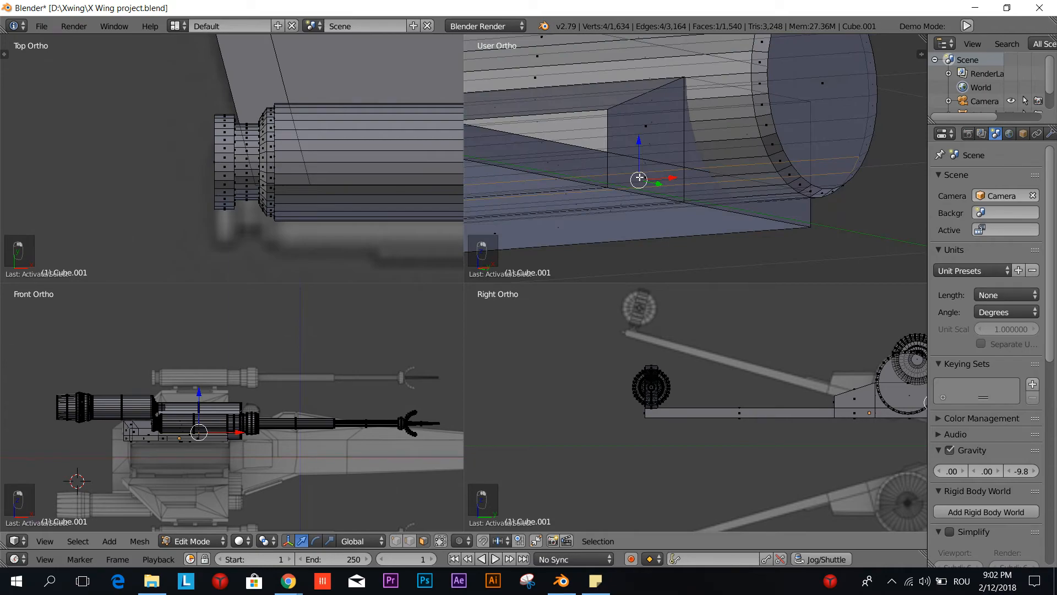
key("l")
scroll(639, 177, "down", 4)
key("F1")
key("Escape")
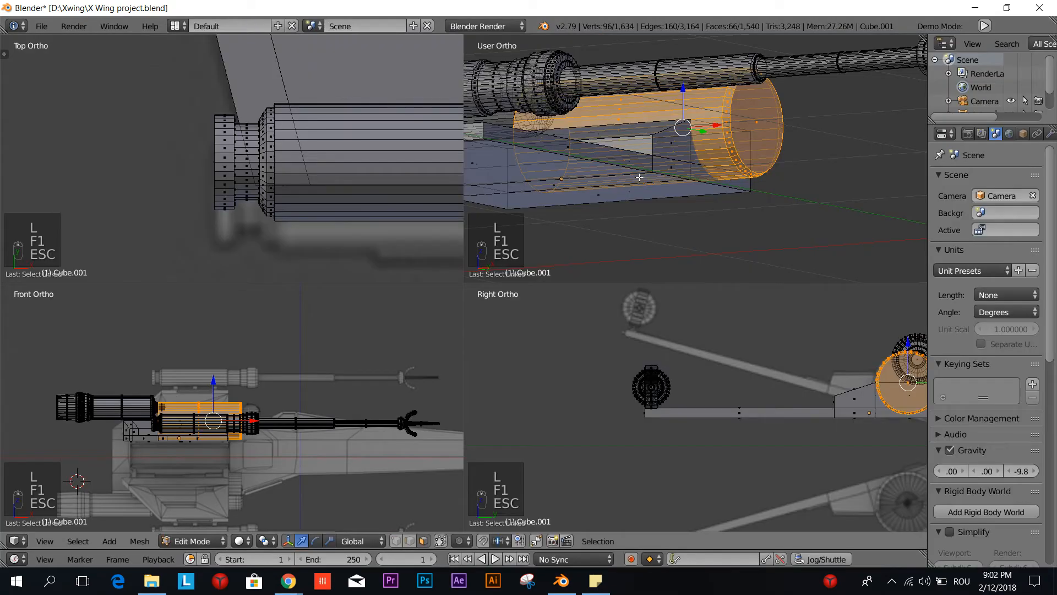
key("Escape")
scroll(685, 191, "down", 2)
key("a")
Step: Select all geometry linked to the wing panel and hide it to expose the cannon's underside
middle_click_drag(685, 191, 595, 234)
right_click(617, 164)
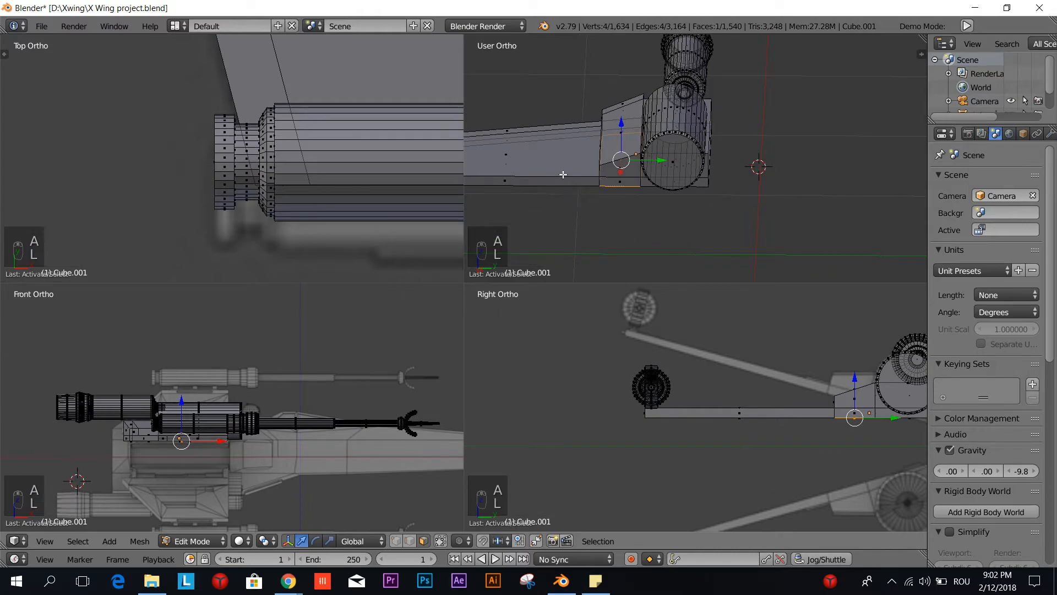
key("l")
key("l")
middle_click_drag(594, 198, 611, 238)
key("Escape")
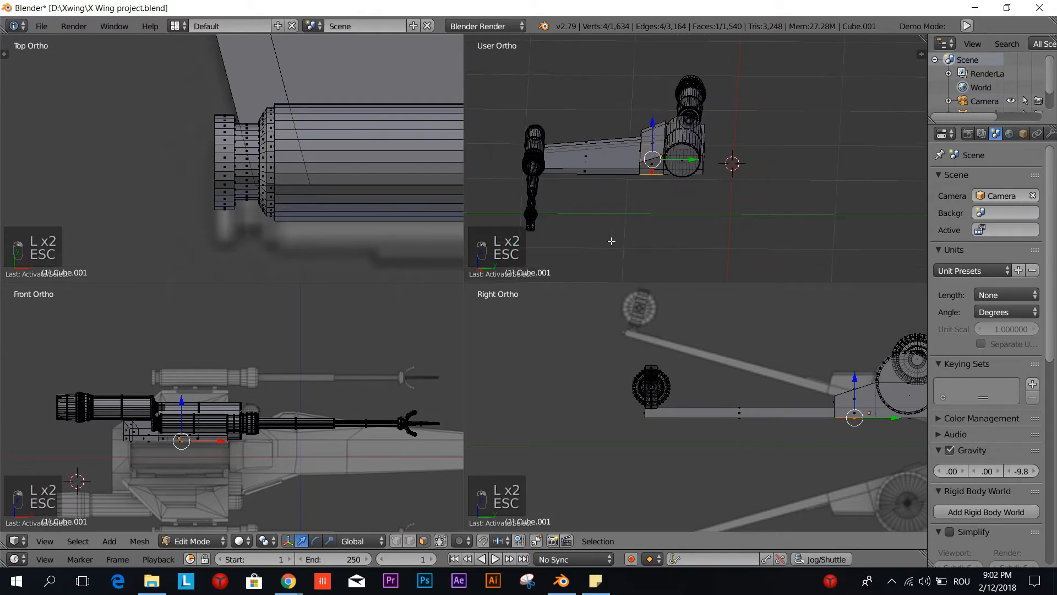
right_click(595, 169)
key("l")
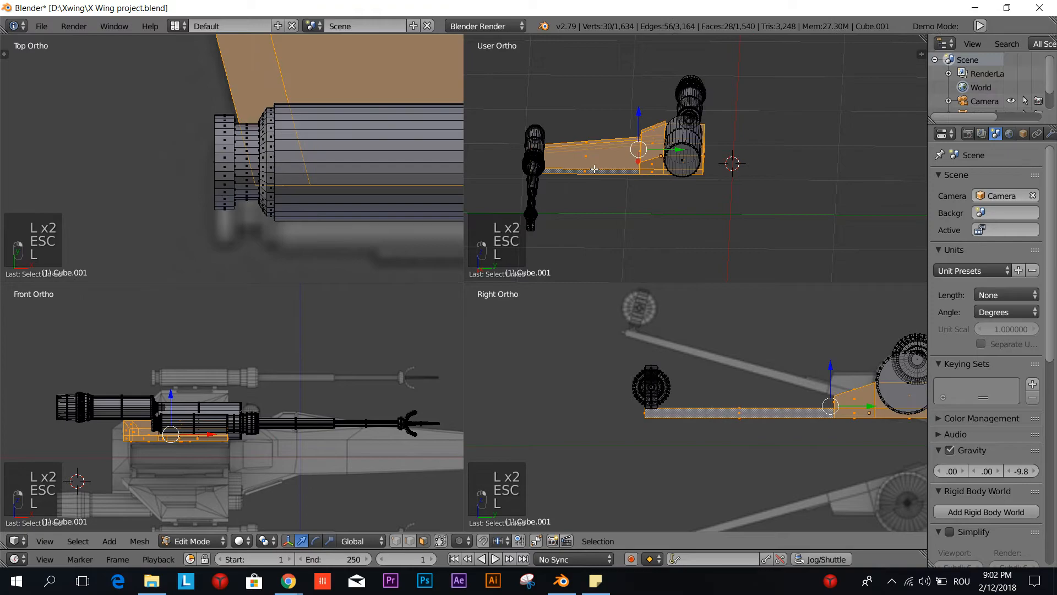
key("h")
Step: Limit selection to visible geometry and select two adjacent long faces on the underside of the cannon's thick body
middle_click_drag(578, 154, 578, 220)
left_click(440, 542)
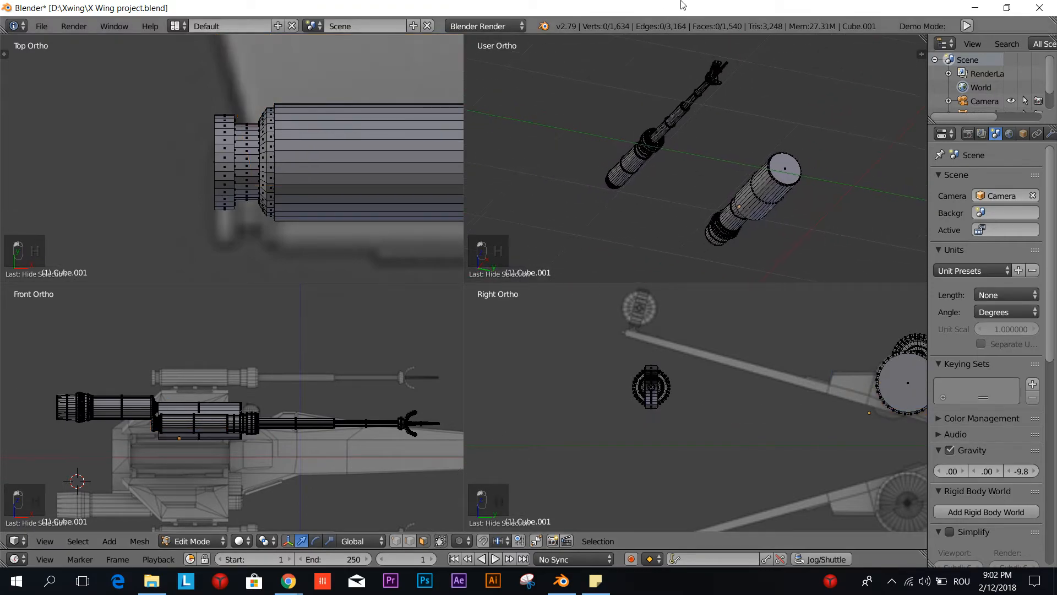
middle_click_drag(680, 170, 654, 156)
scroll(646, 122, "up", 5)
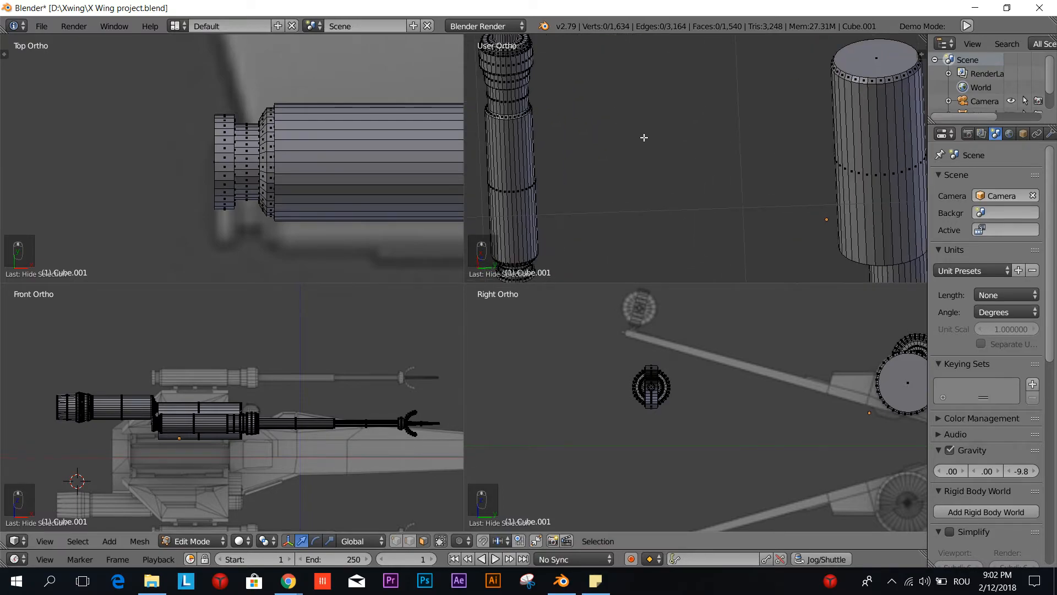
mouse_move(677, 182)
middle_mouse_down()
mouse_move(675, 236)
mouse_move(668, 182)
middle_mouse_up()
right_click(566, 252)
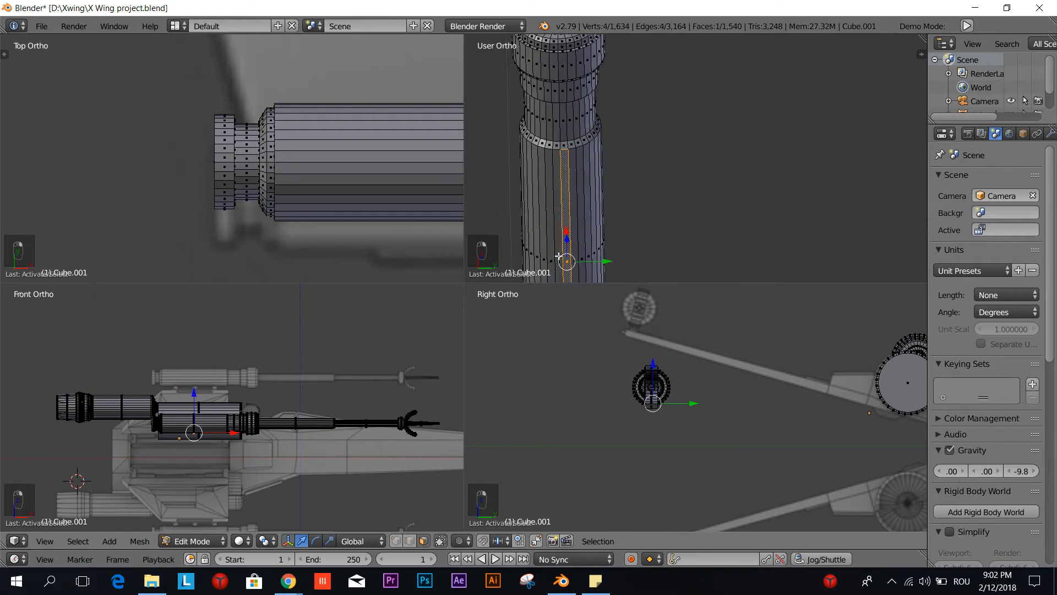
right_click(559, 255, "shift")
middle_click_drag(560, 255, 633, 81)
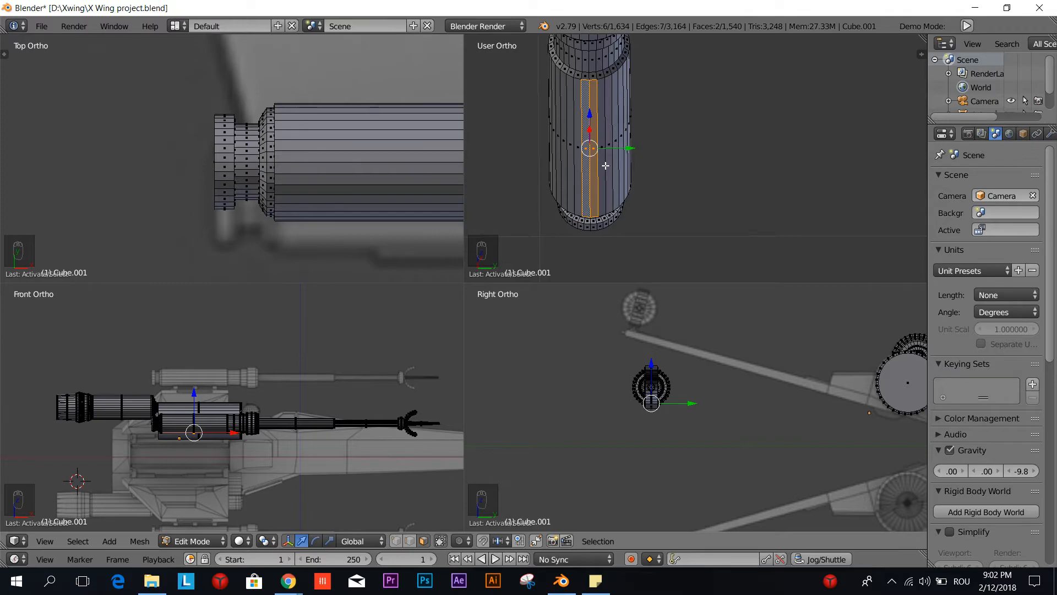
Step: Extrude the two underside faces in place and scale them to about 0.72 along the X axis
key("e")
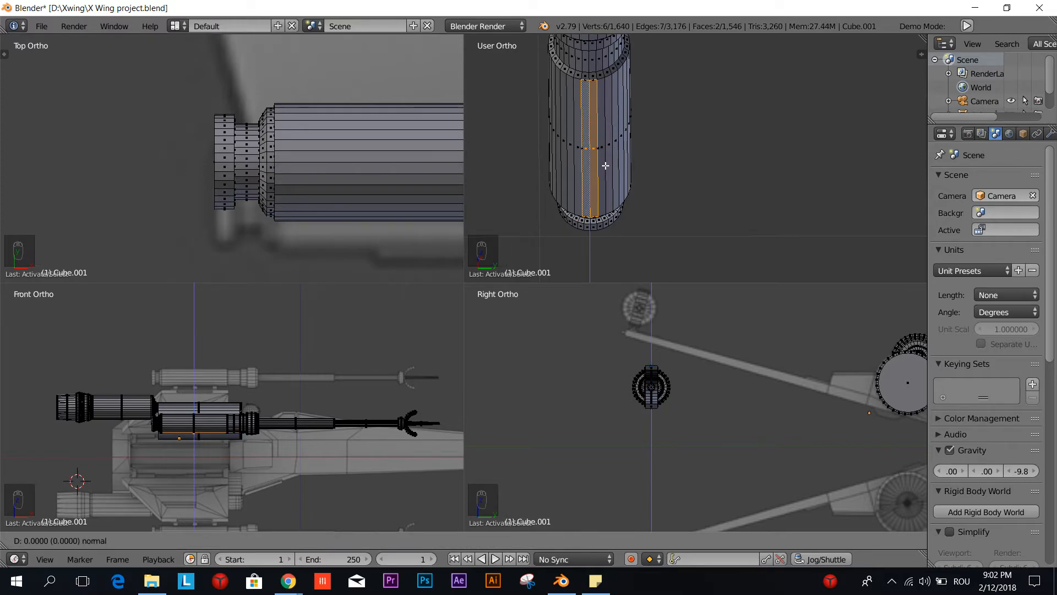
key("s")
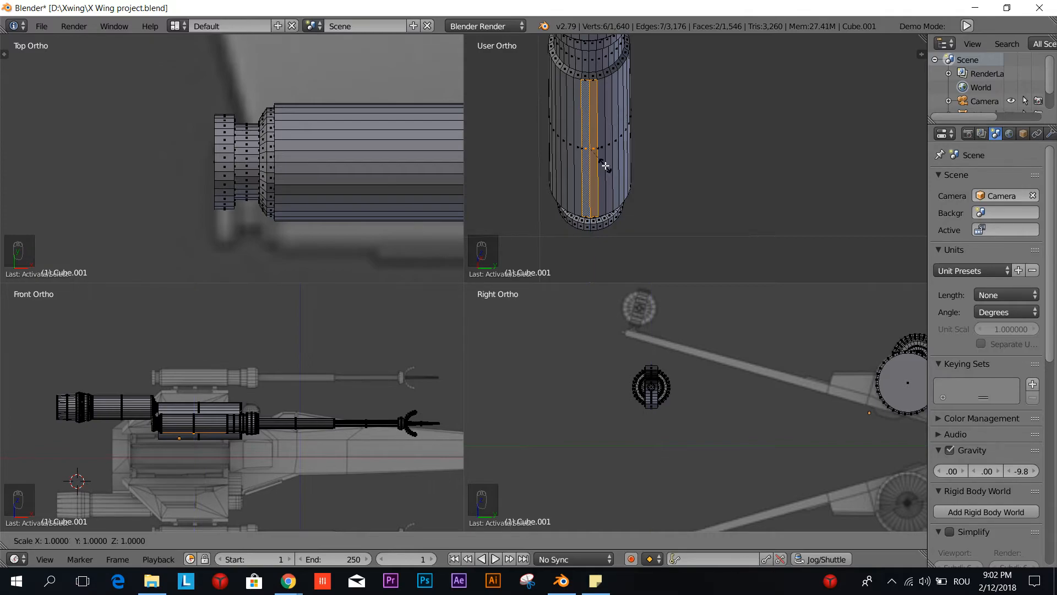
key("x")
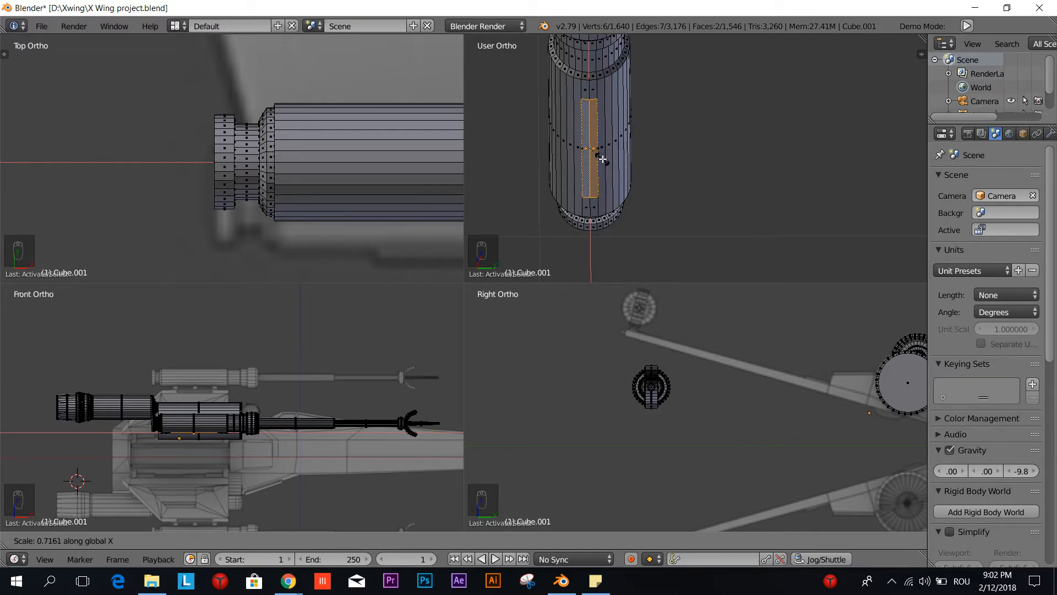
right_click(624, 159)
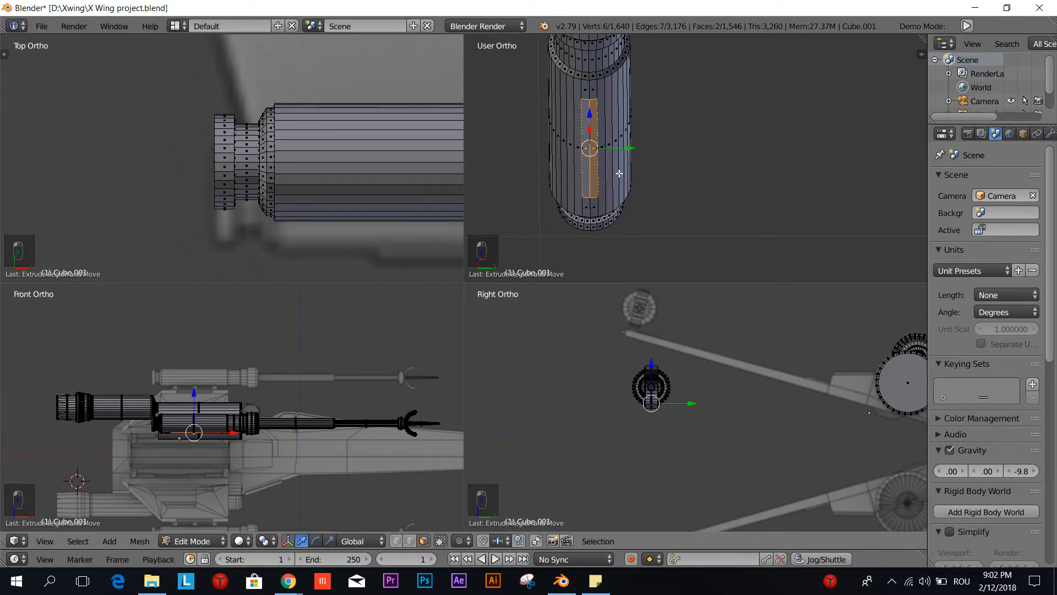
Step: Extrude the two narrowed underside faces straight down along the Z axis to form the cannon's connector, and deselect everything
key("e")
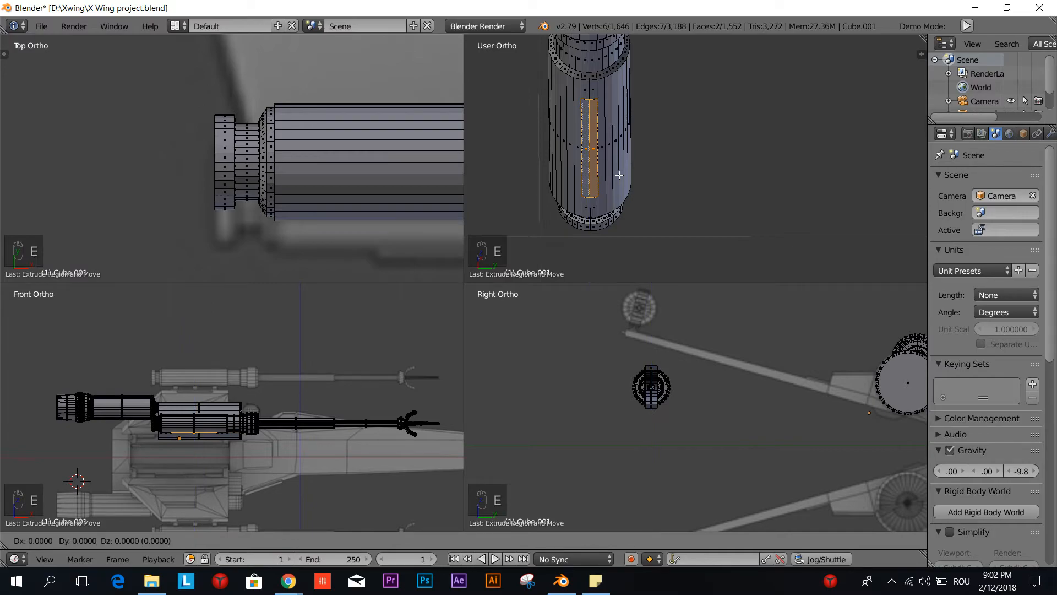
key("z")
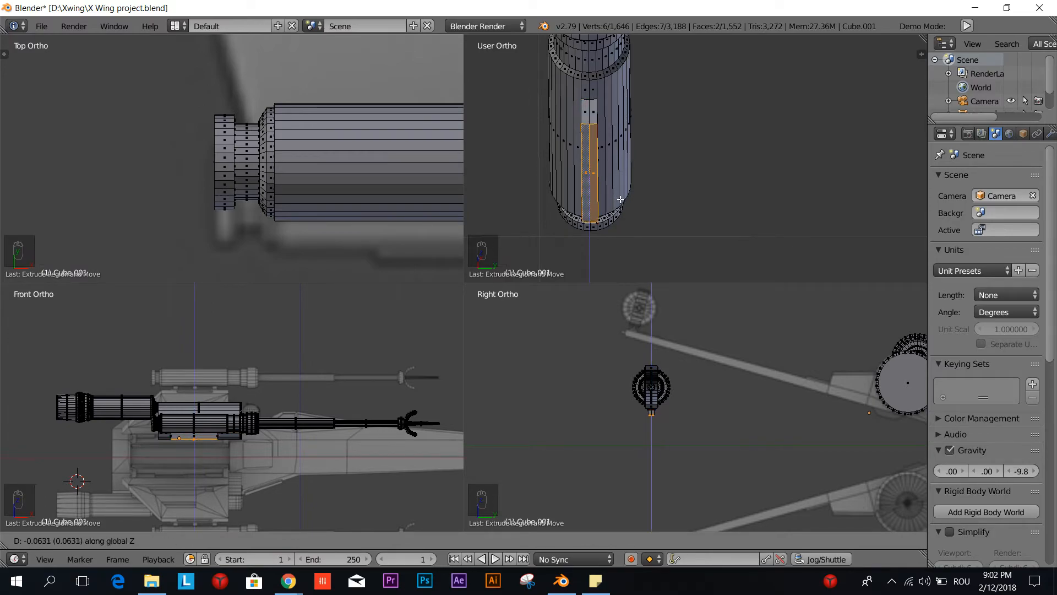
left_click(620, 204)
key("a")
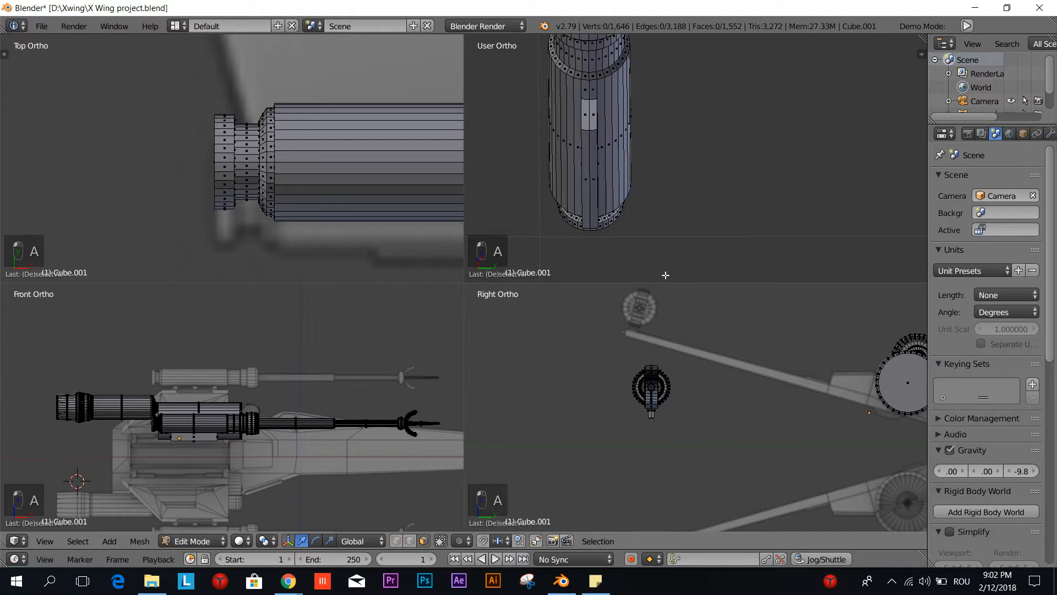
Step: Reveal the hidden wing panel, deselect everything and switch the model to wireframe shading
key("alt+h")
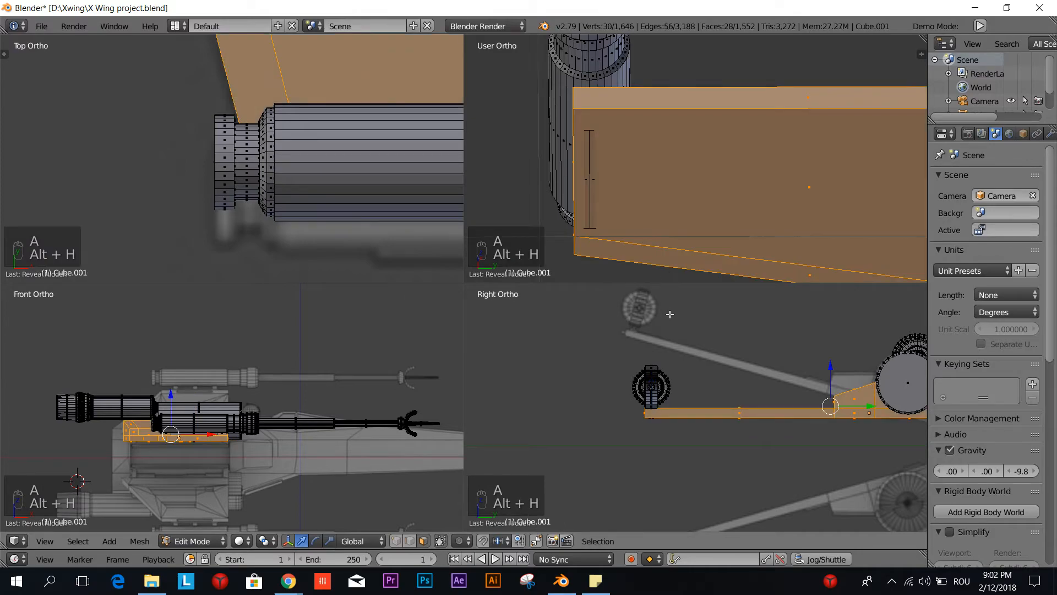
middle_click_drag(309, 380, 255, 394, "ctrl")
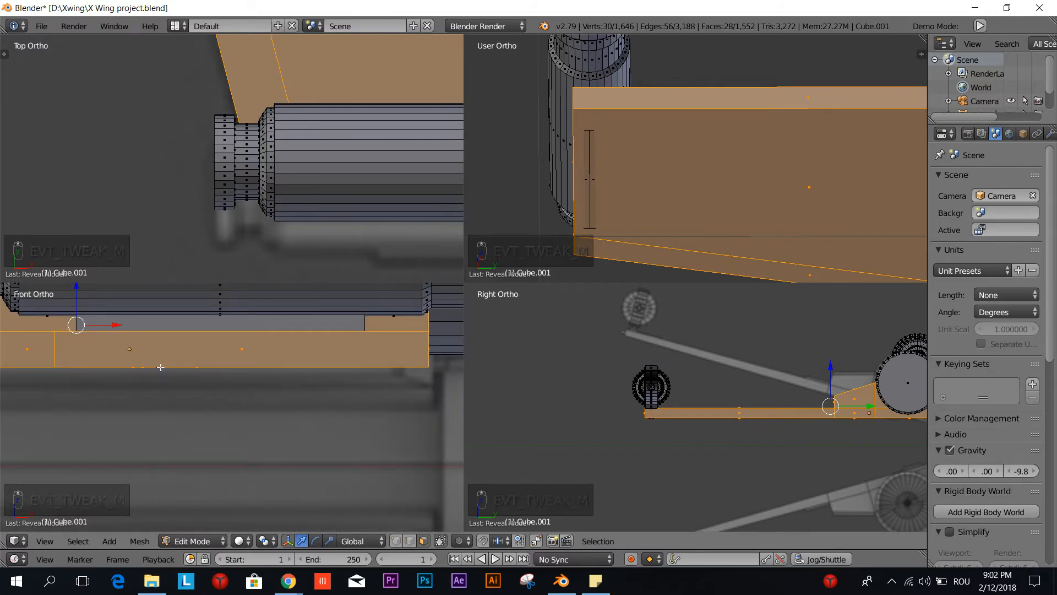
scroll(295, 364, "down", 5)
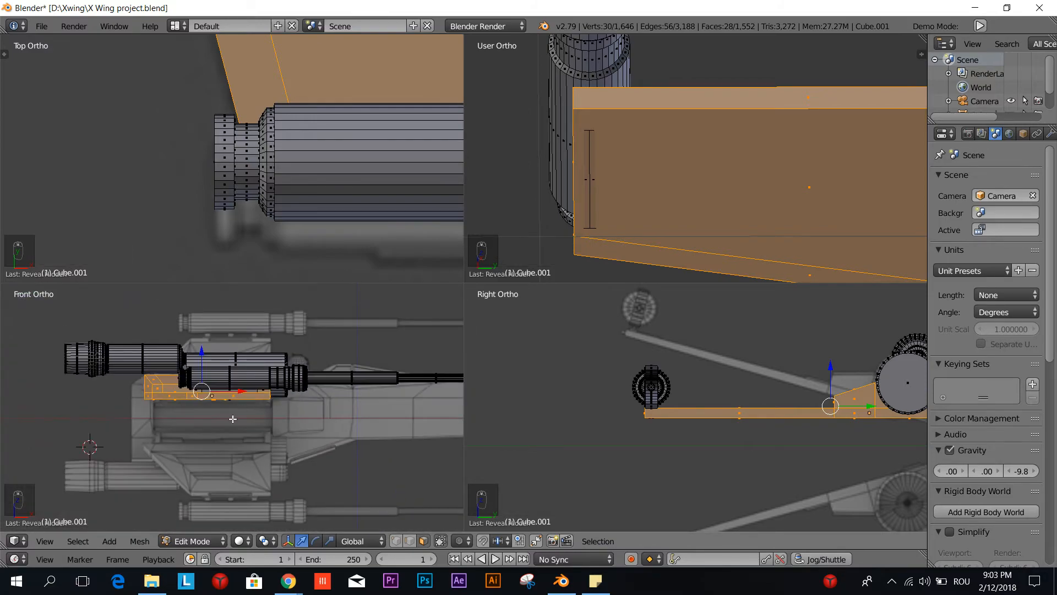
scroll(246, 412, "up", 2)
key("a")
scroll(240, 389, "up", 2)
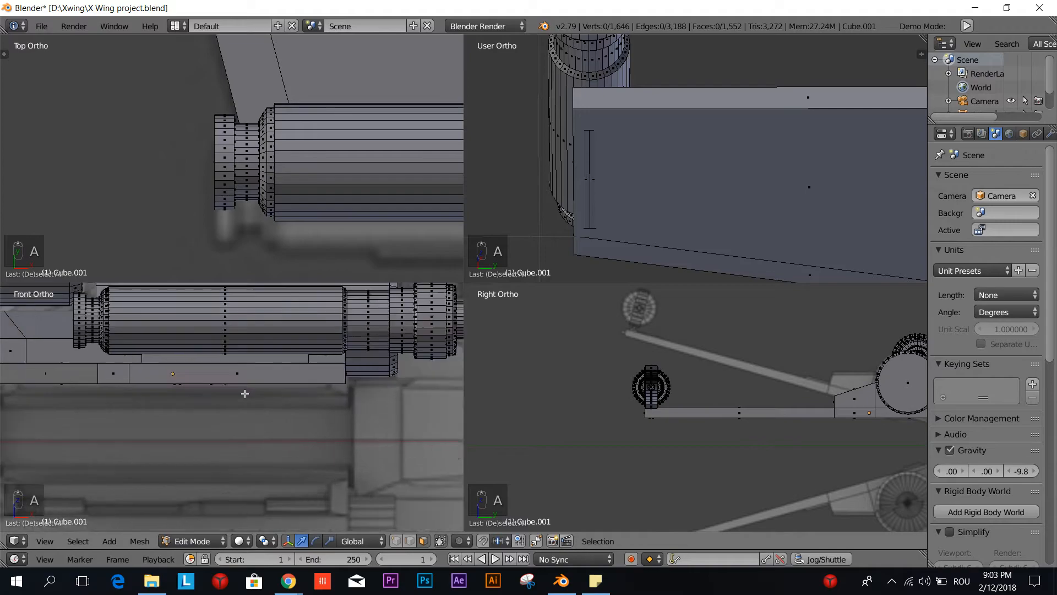
key("z")
left_click(778, 469)
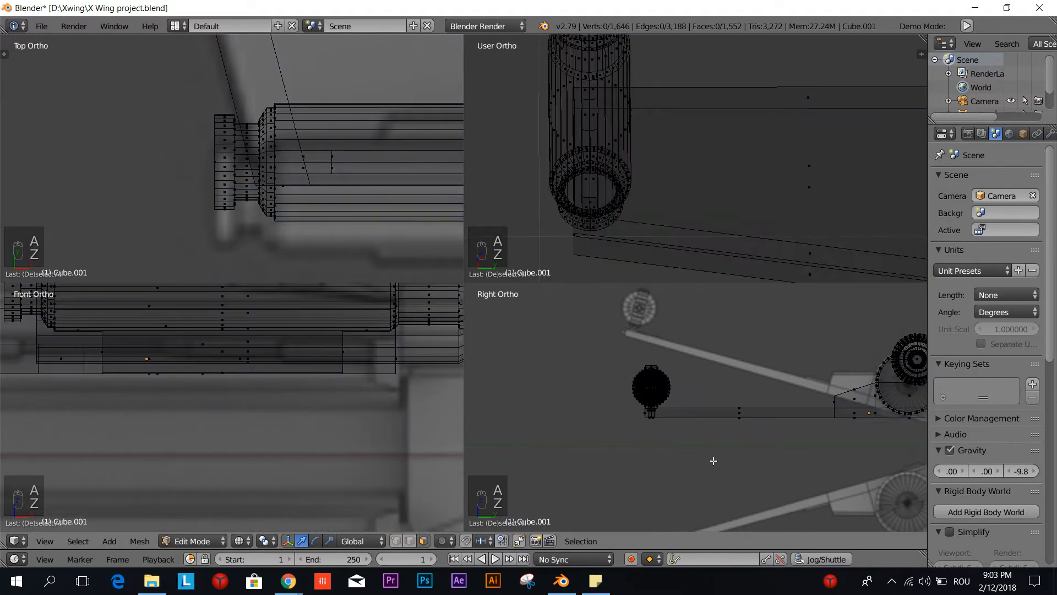
Step: In vertex selection, box-select the connector's bottom vertices and raise them along Z so they end inside the wing panel's thickness
scroll(653, 463, "up", 3)
scroll(652, 464, "up", 3)
middle_click_drag(616, 444, 698, 383, "shift")
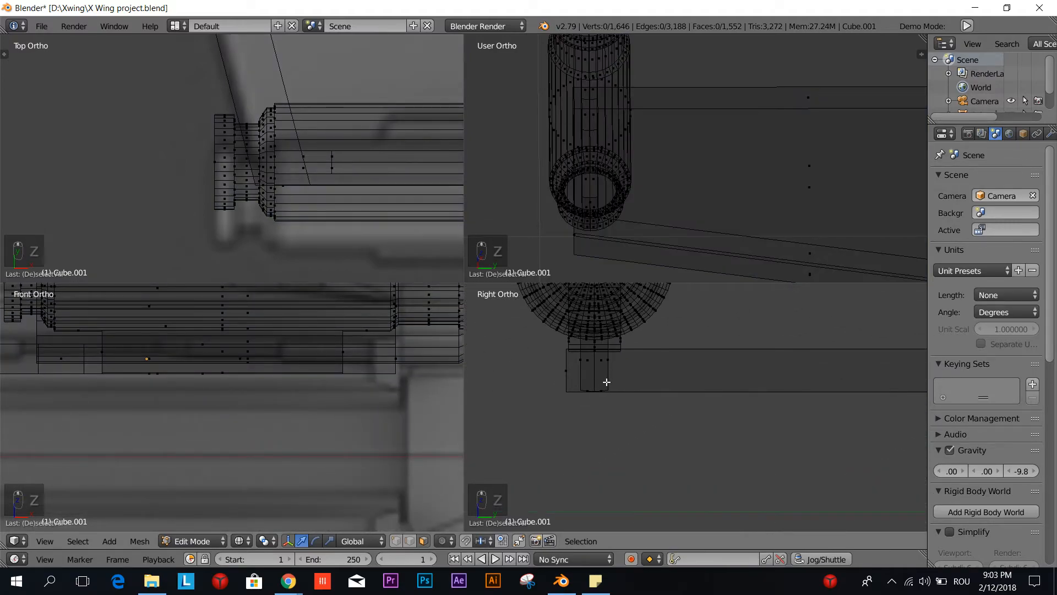
key("ctrl+Tab")
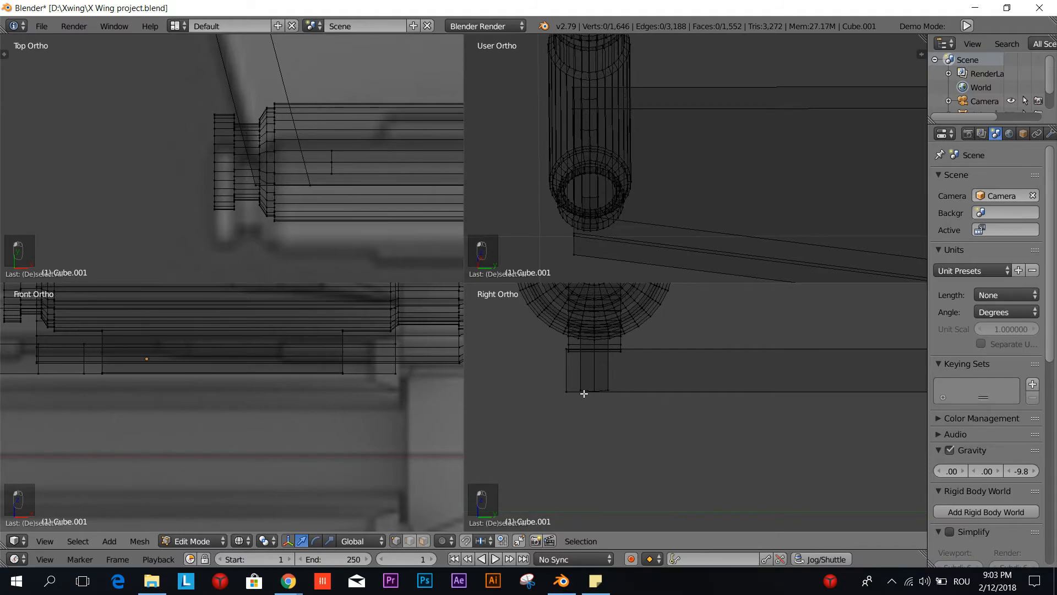
key("b")
left_click_drag(578, 380, 627, 407)
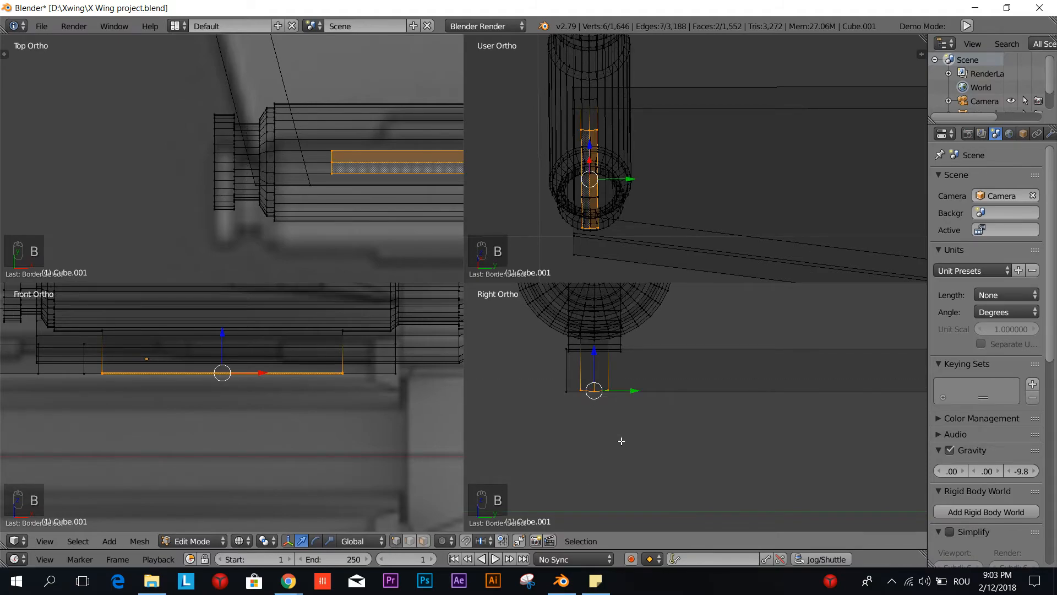
key("g")
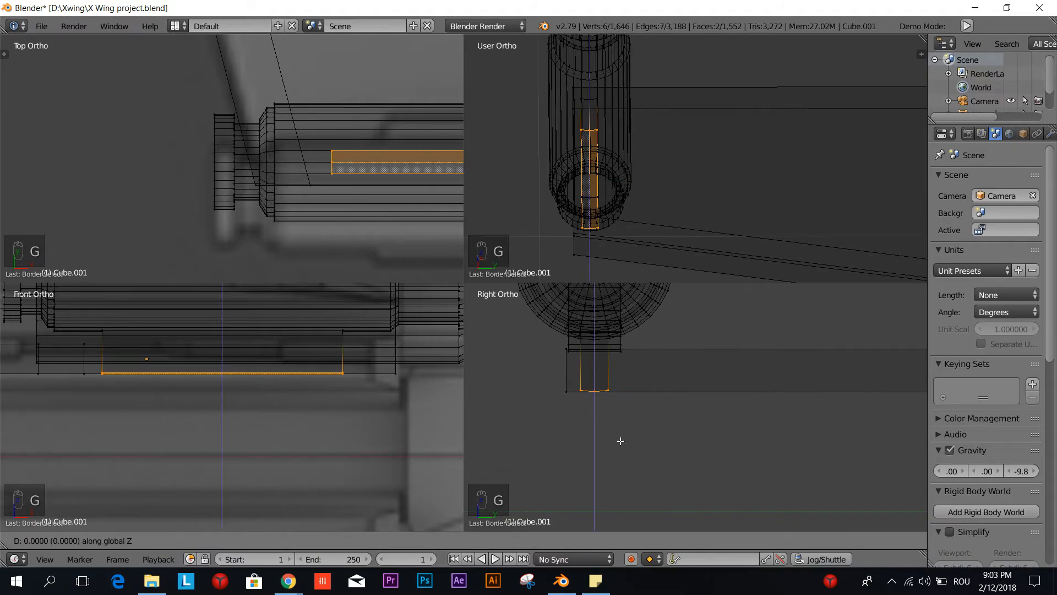
left_click(621, 425)
scroll(620, 423, "down", 4)
key("a")
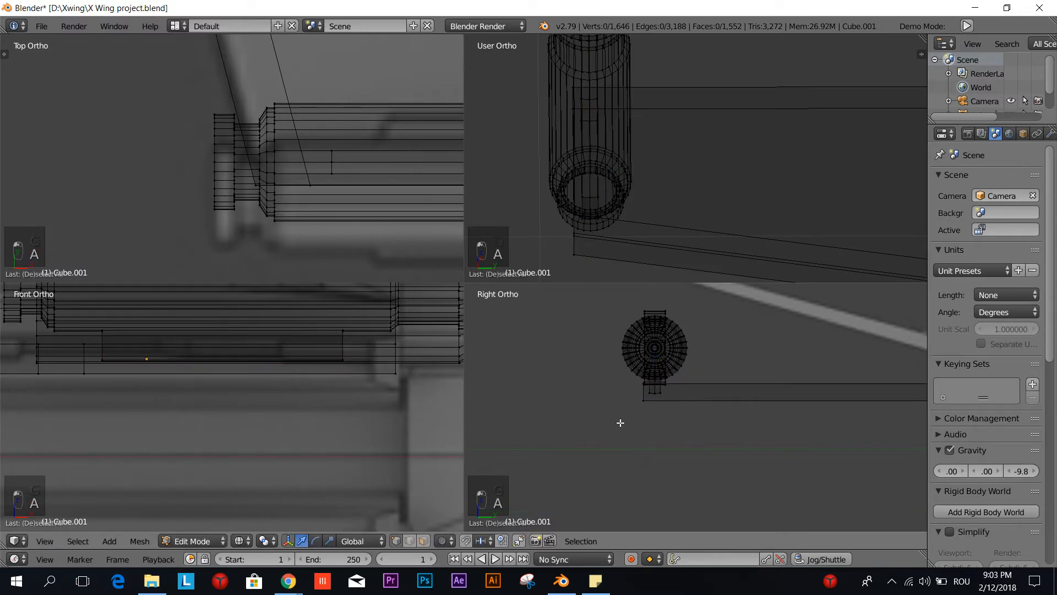
Step: Switch the model back to solid shading and return to Object Mode
scroll(568, 421, "down", 3)
key("z")
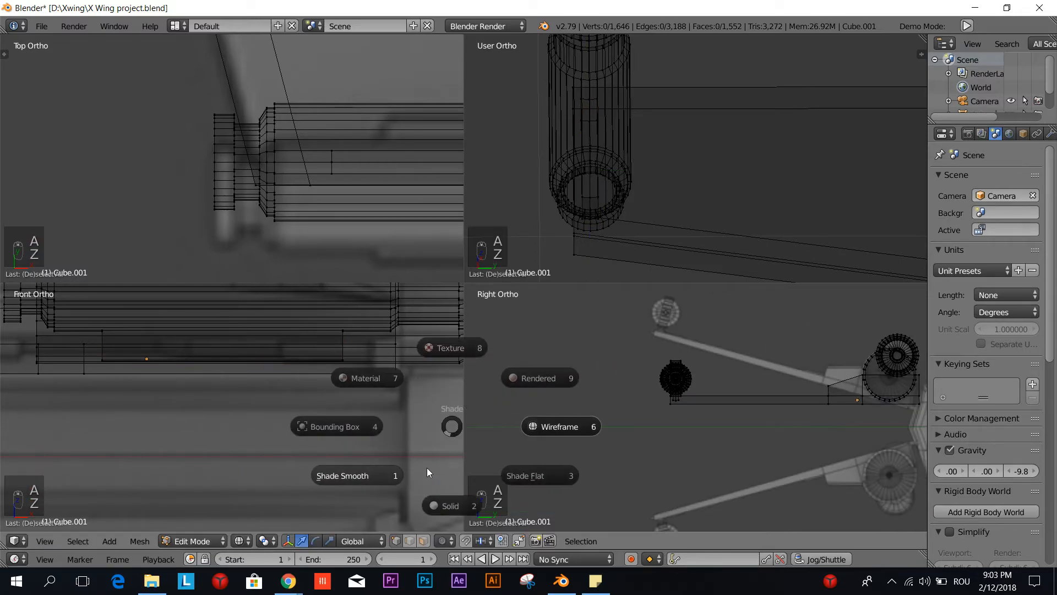
left_click(457, 502)
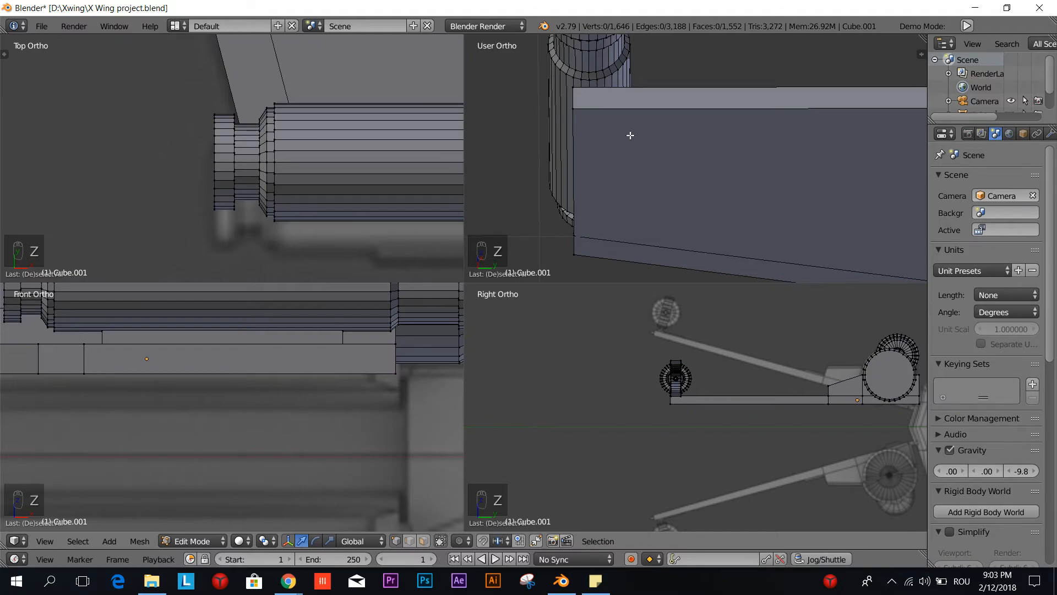
scroll(631, 135, "down", 8)
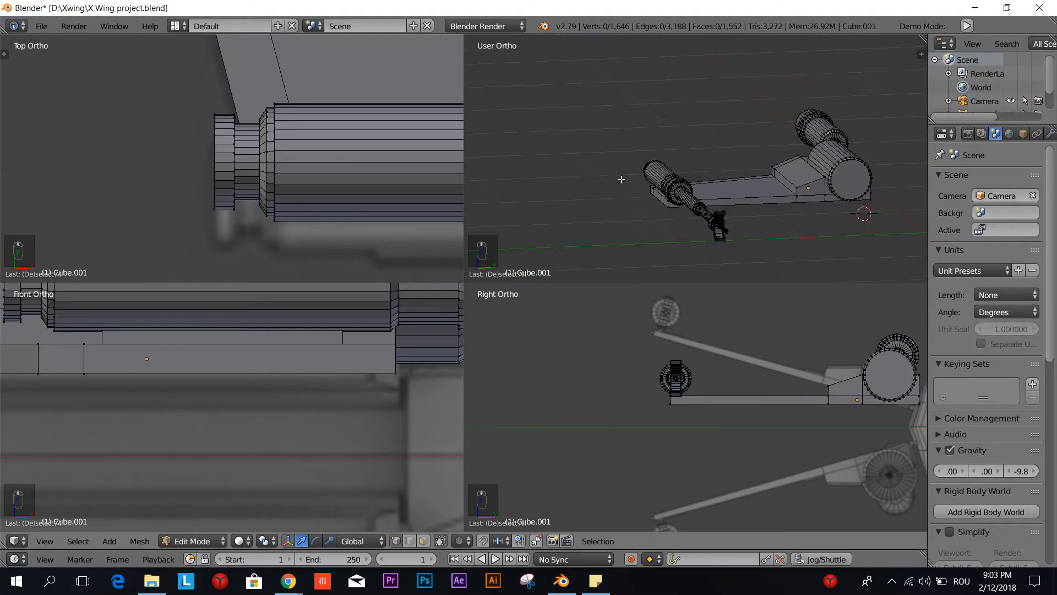
key("Tab")
Step: Examine the wing and the laser cannon up close, including the shading of the curved prong at its tip
middle_click_drag(649, 240, 553, 234, "shift")
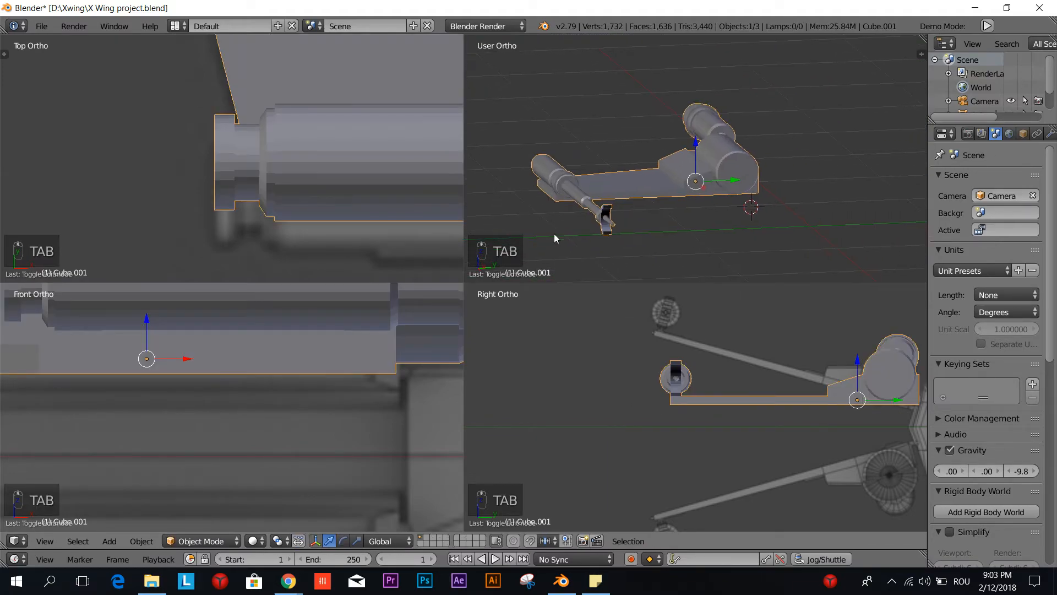
scroll(606, 234, "up", 3)
middle_click_drag(651, 218, 683, 188, "shift")
middle_click_drag(598, 212, 736, 130)
scroll(606, 197, "up", 3)
scroll(617, 195, "up", 4)
middle_click_drag(656, 152, 684, 169)
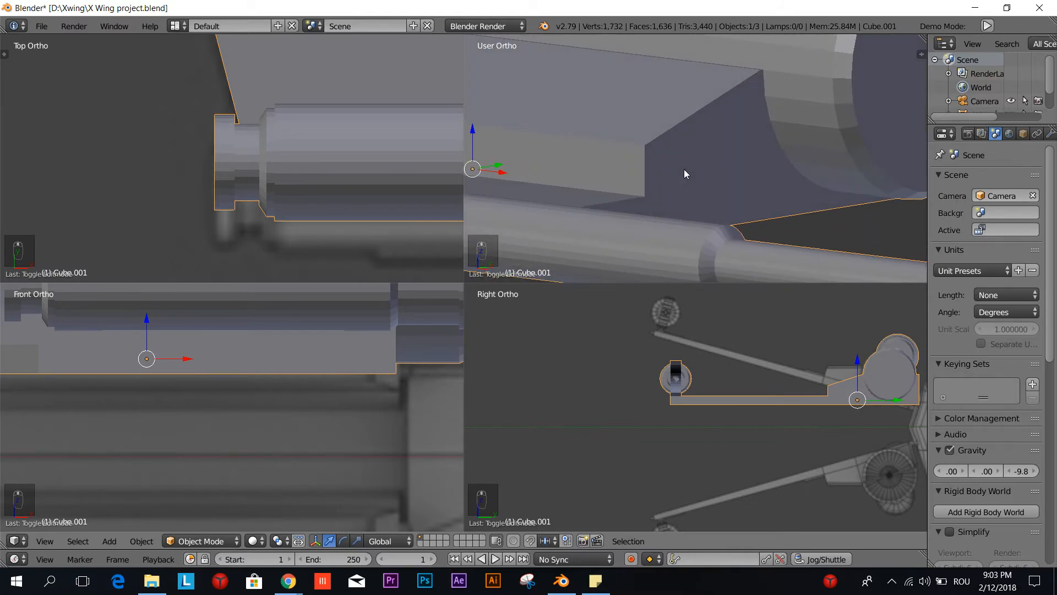
middle_click_drag(757, 192, 480, 98, "shift")
scroll(698, 138, "down", 2)
middle_click_drag(767, 177, 559, 184, "shift")
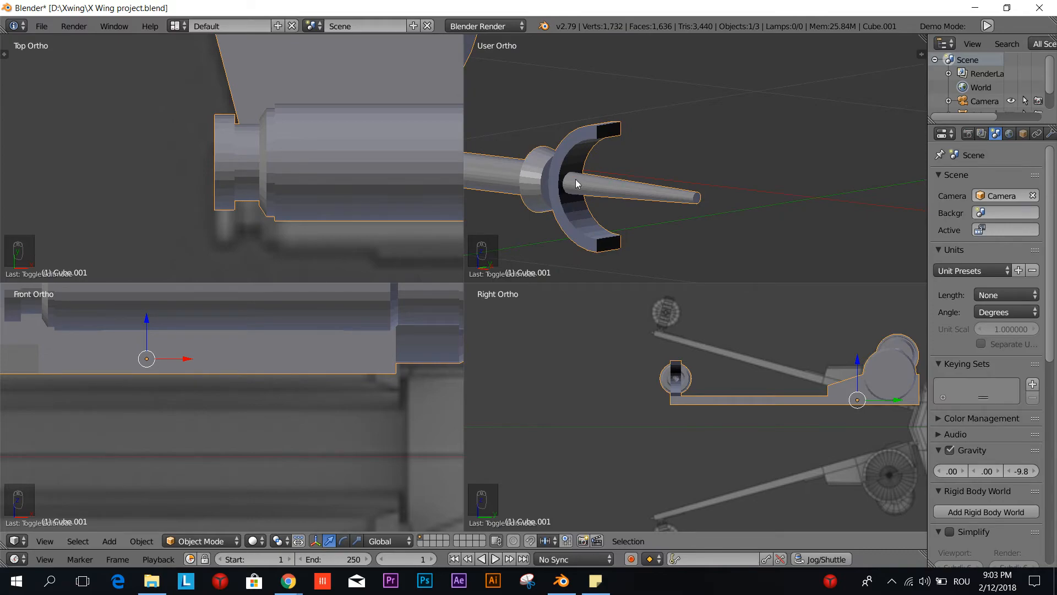
scroll(548, 245, "up", 3)
middle_click_drag(549, 245, 672, 158, "shift")
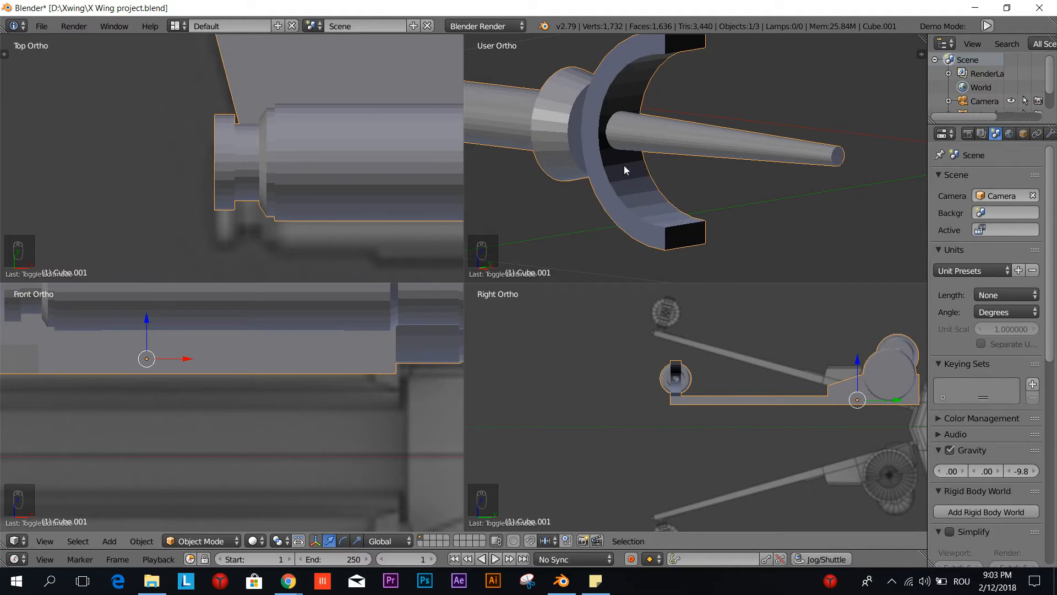
Step: In Edit Mode, select all geometry linked to the cannon's curved prong, flip its normals and return to Object Mode
key("Tab")
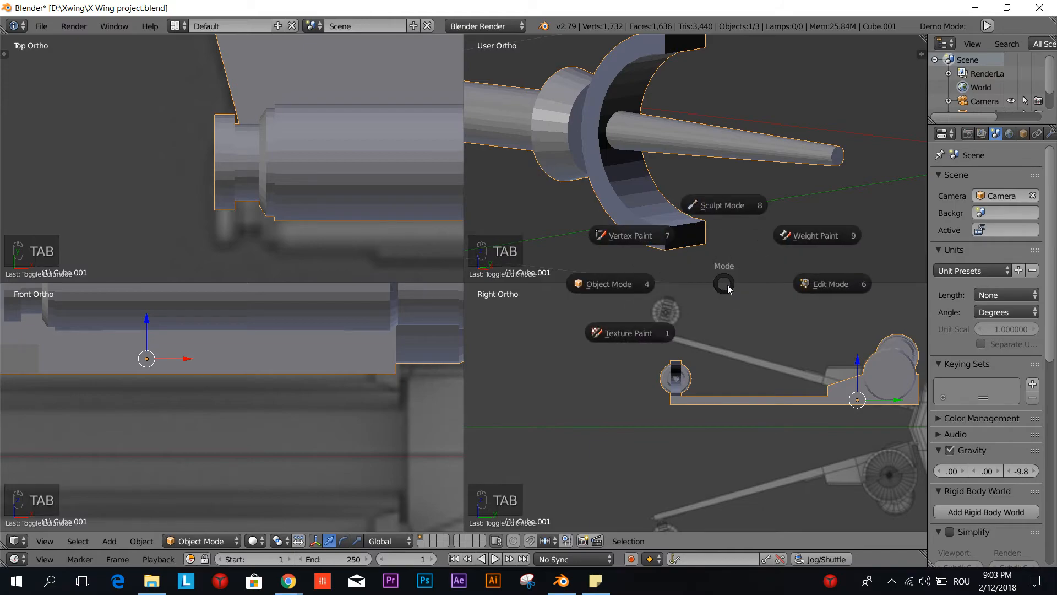
left_click(817, 291)
right_click(654, 226)
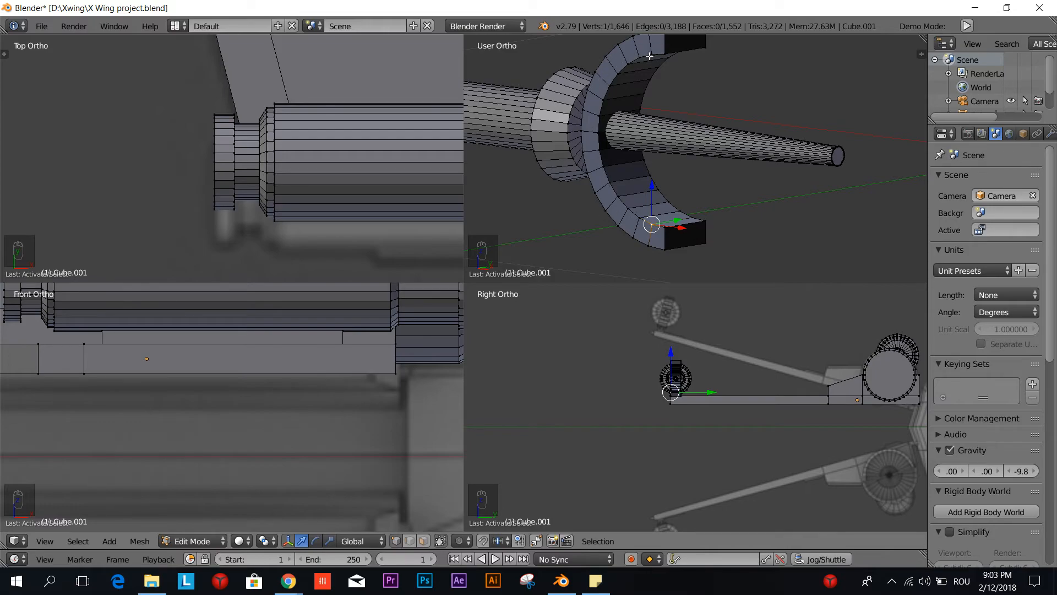
key("l")
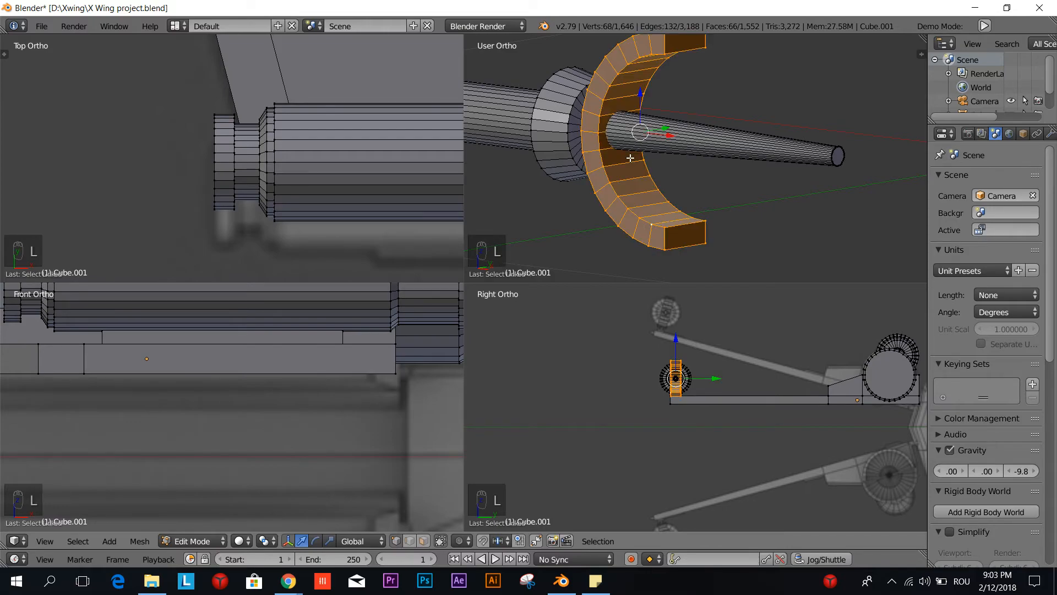
key("w")
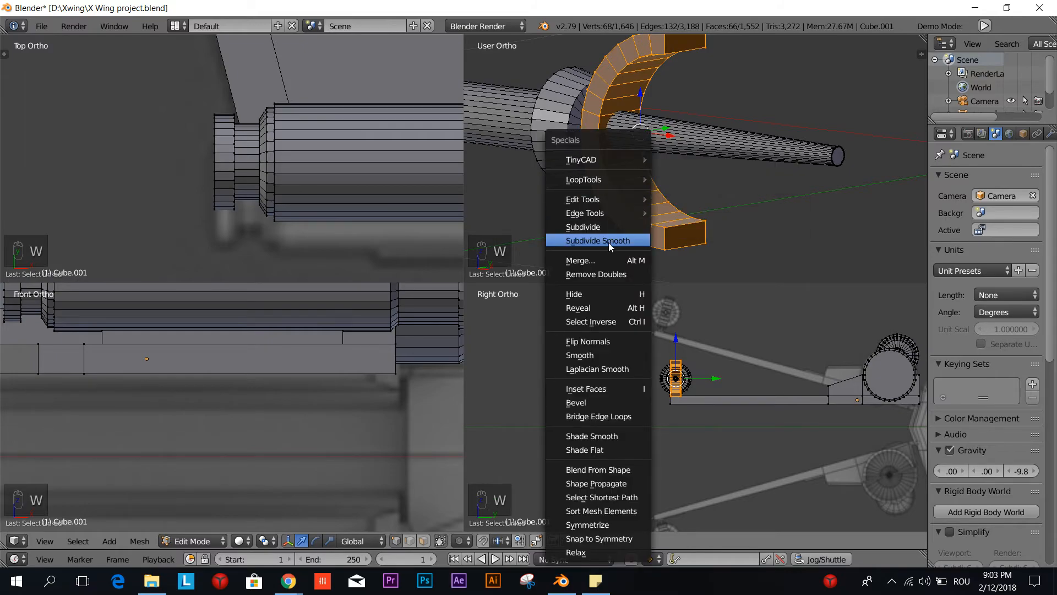
left_click(601, 344)
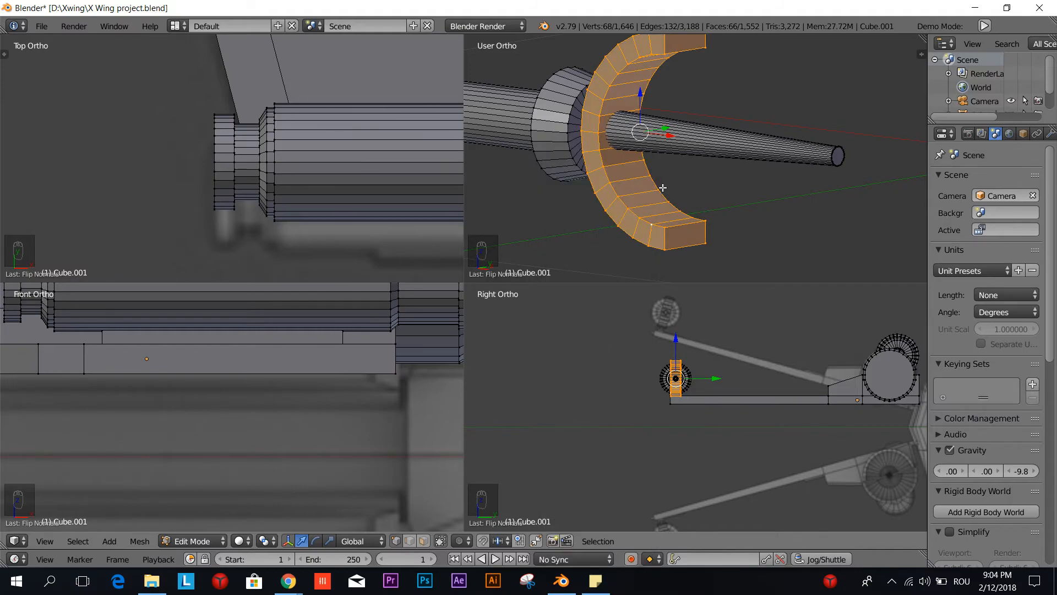
key("Tab")
left_click(528, 207)
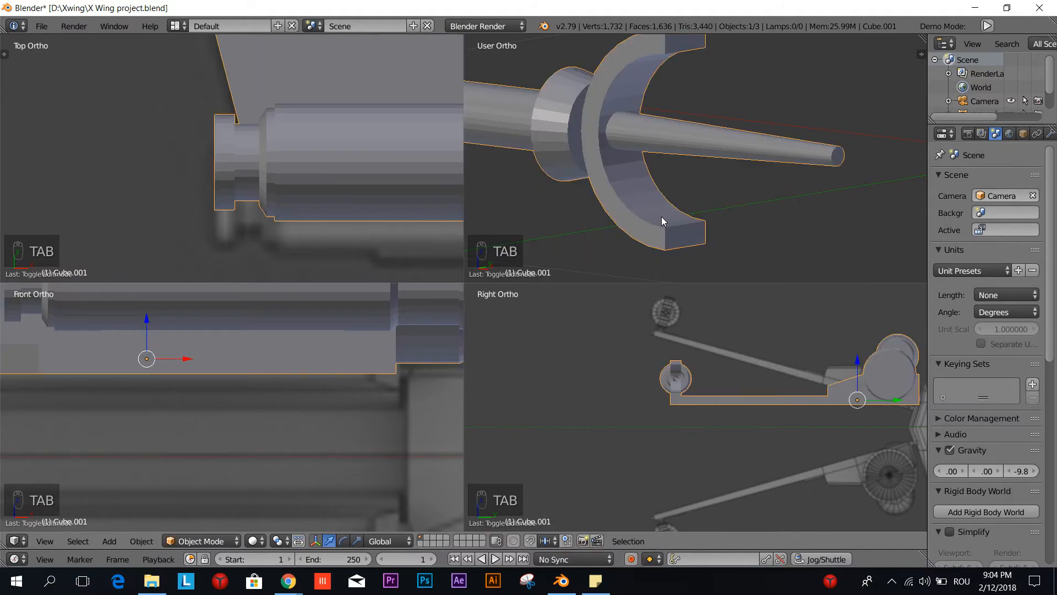
Step: Reveal the hidden fuselage so it shows together with the wing
middle_click_drag(820, 222, 794, 218)
scroll(654, 168, "down", 4)
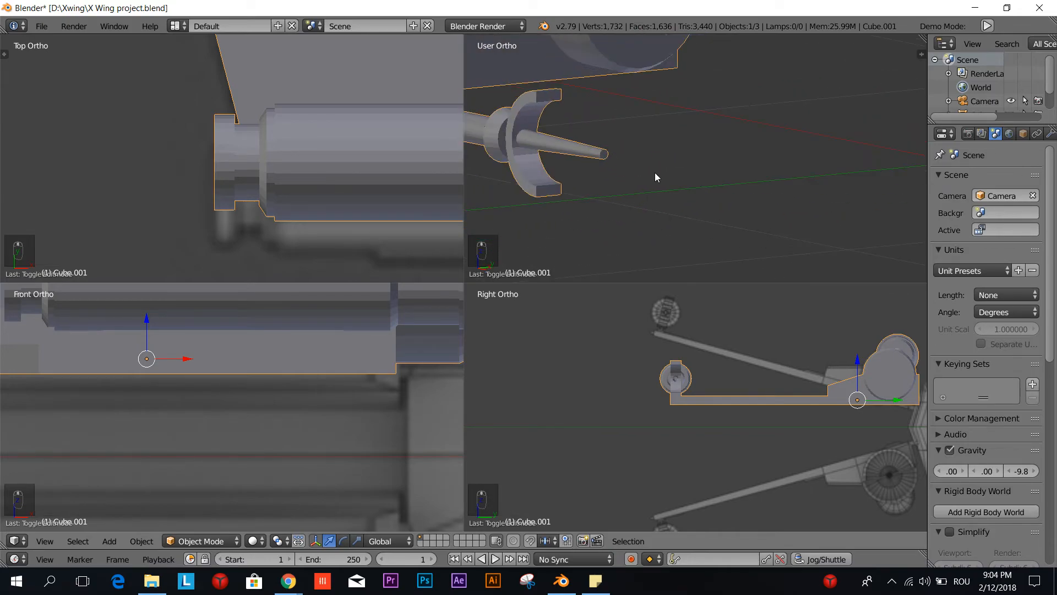
scroll(655, 174, "down", 2)
scroll(685, 210, "down", 4)
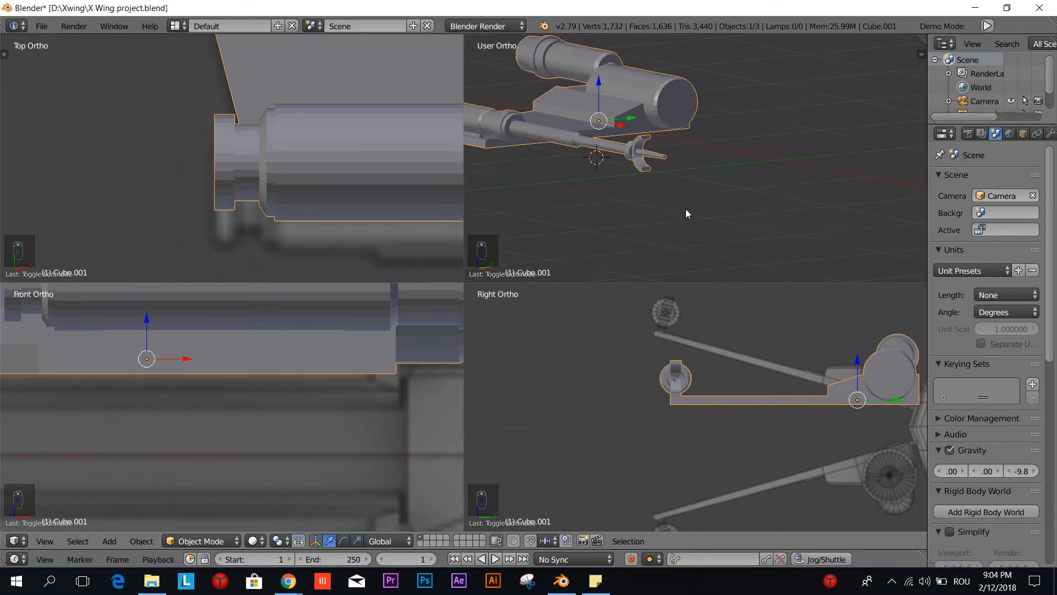
middle_click_drag(824, 417, 636, 423, "shift")
scroll(639, 424, "down", 2)
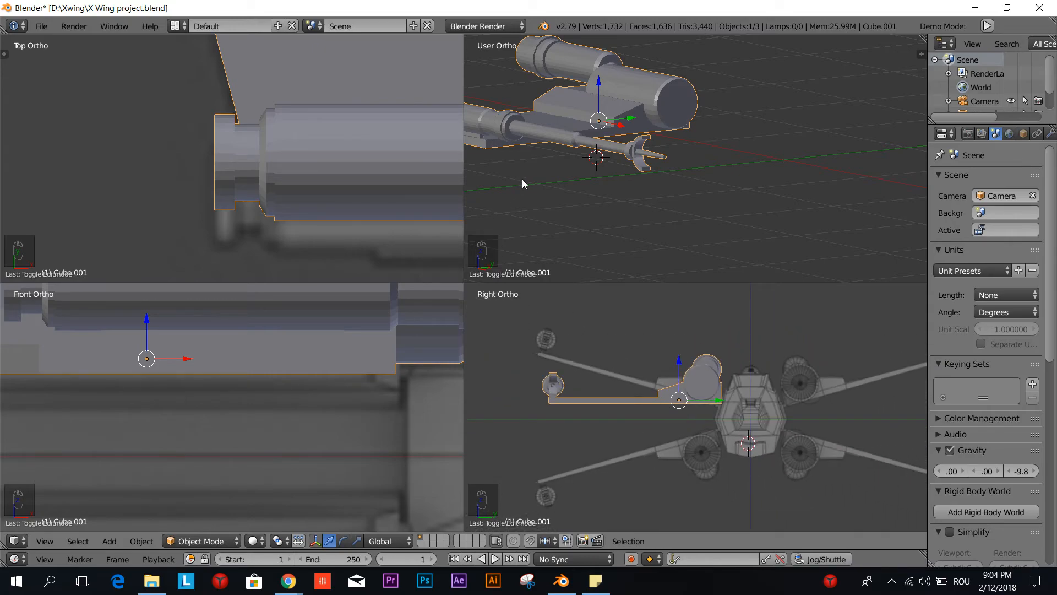
scroll(524, 178, "down", 3)
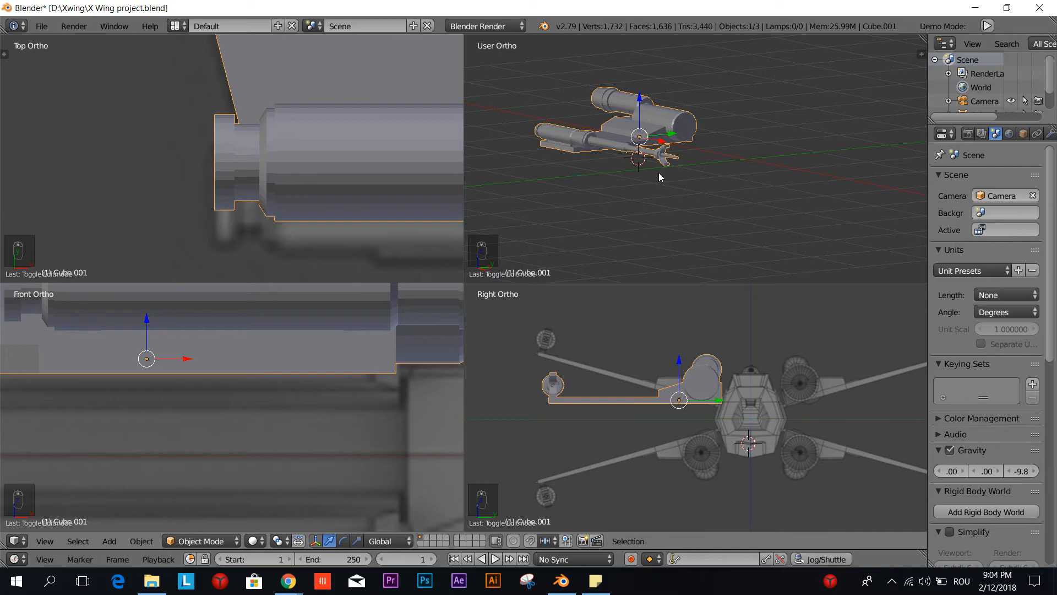
key("alt+h")
middle_click_drag(653, 180, 648, 233)
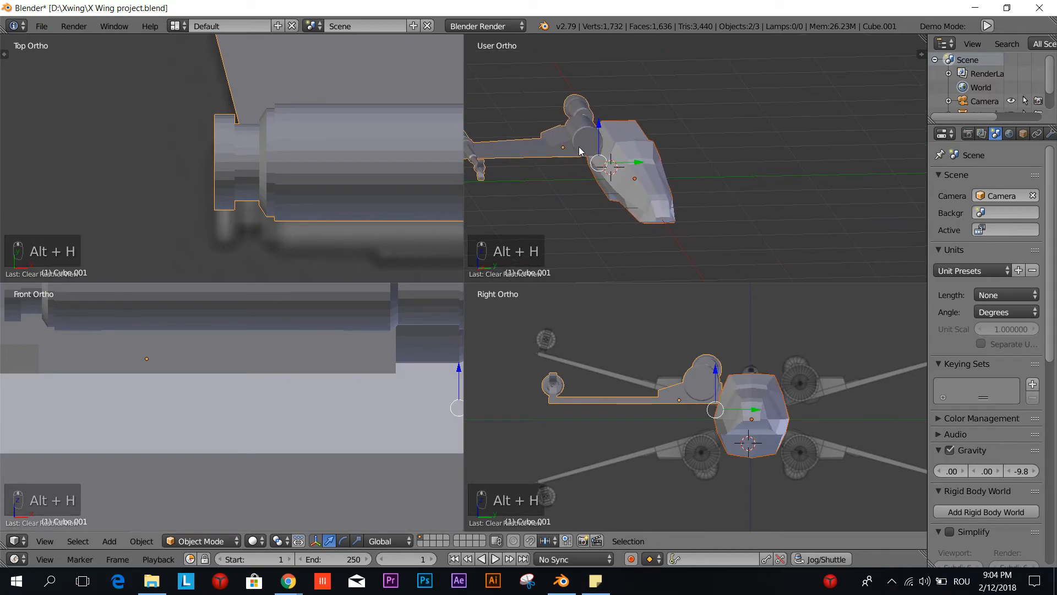
Step: Add a Mirror modifier to the wing object, mirroring on the Y axis instead of X
left_click(1051, 134)
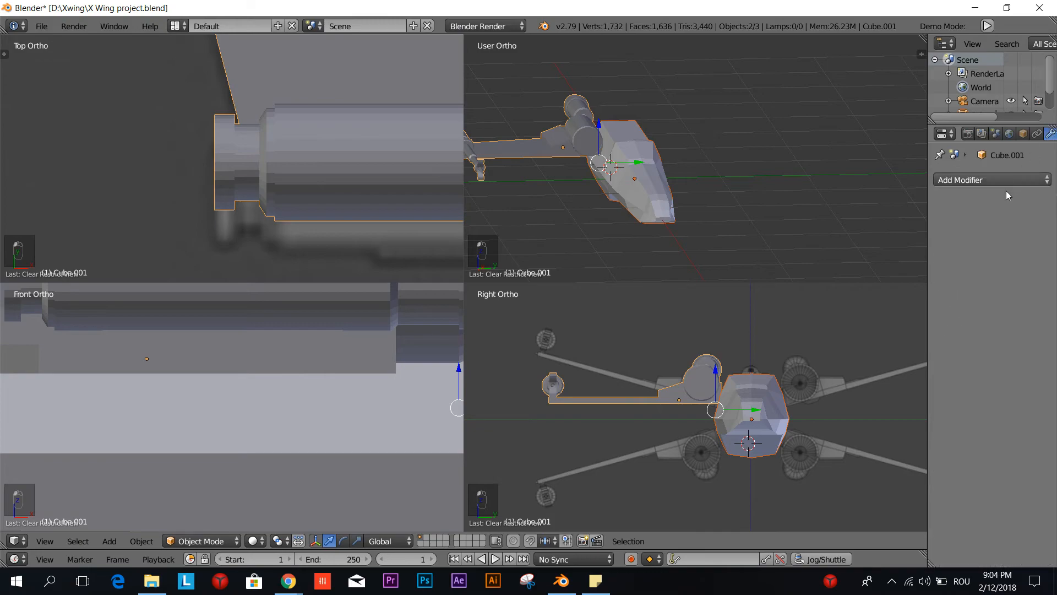
left_click(953, 180)
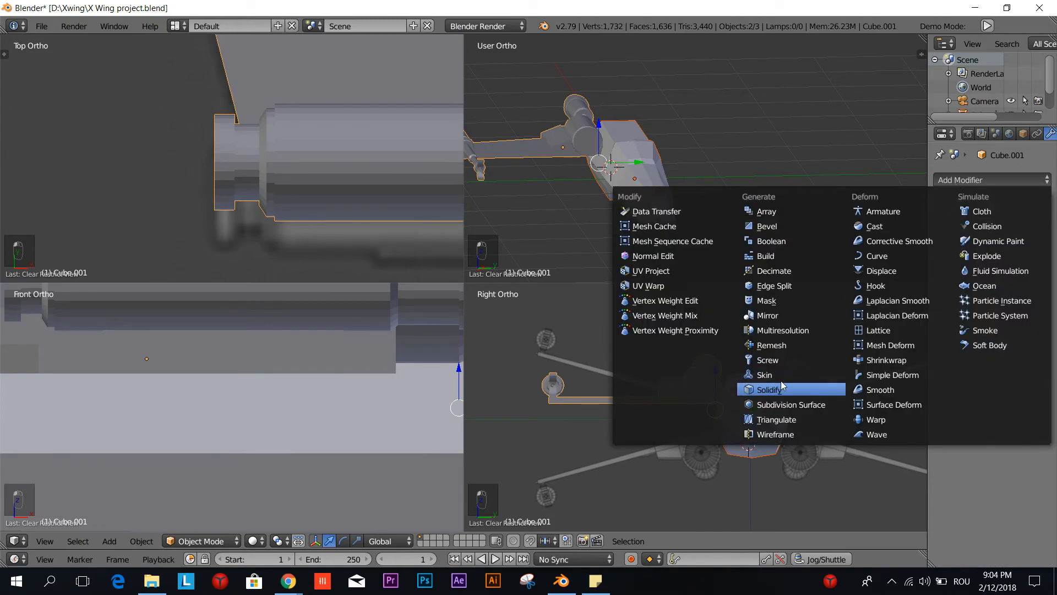
left_click(762, 316)
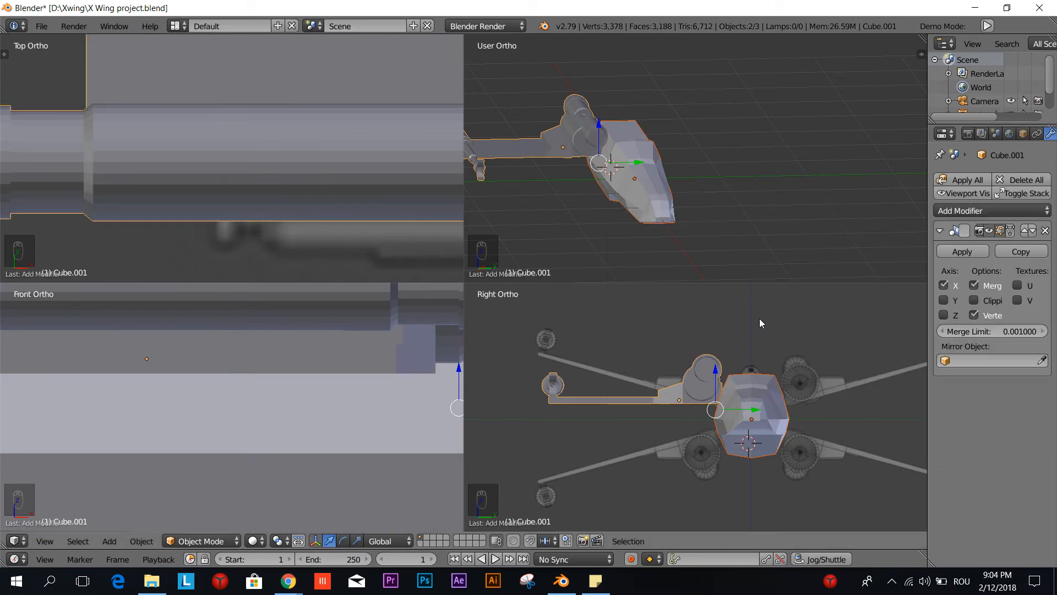
left_click(943, 286)
left_click(943, 300)
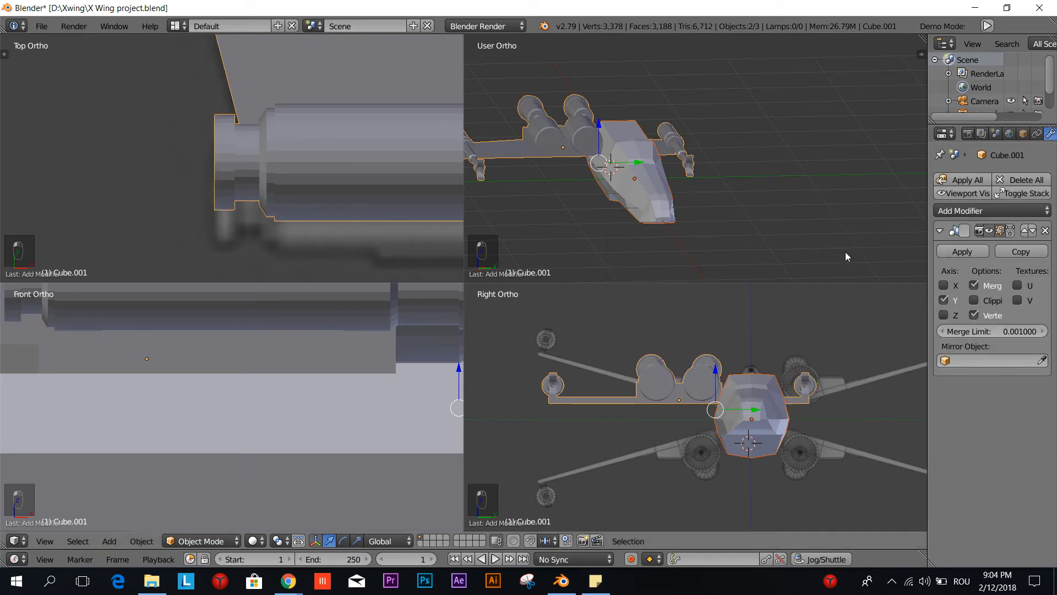
Step: In Edit Mode, select all the wing geometry, move it about -0.70 along Y and return to Object Mode
key("Tab")
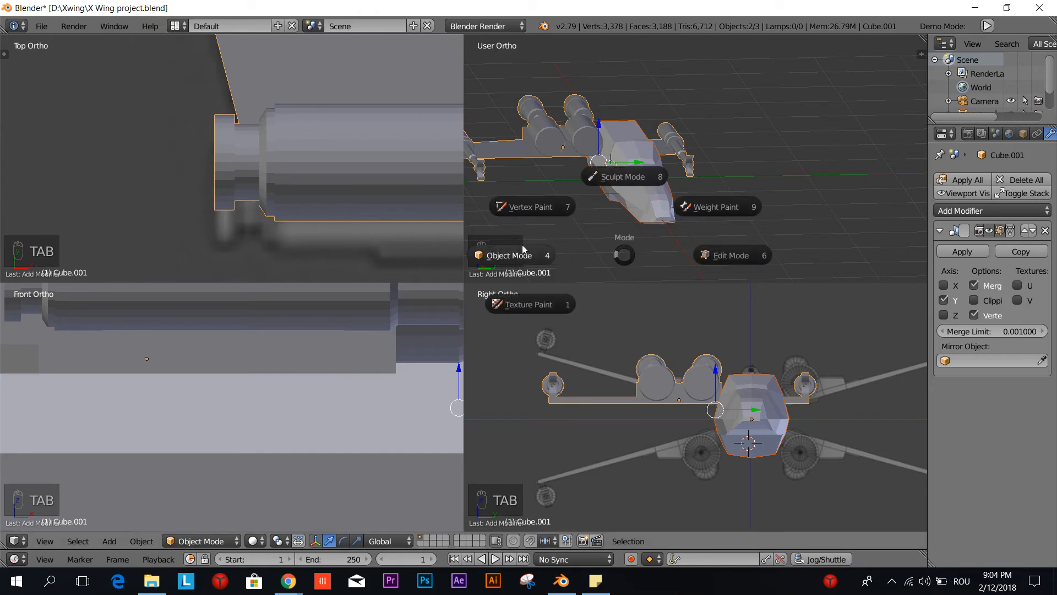
left_click(503, 259)
key("Tab")
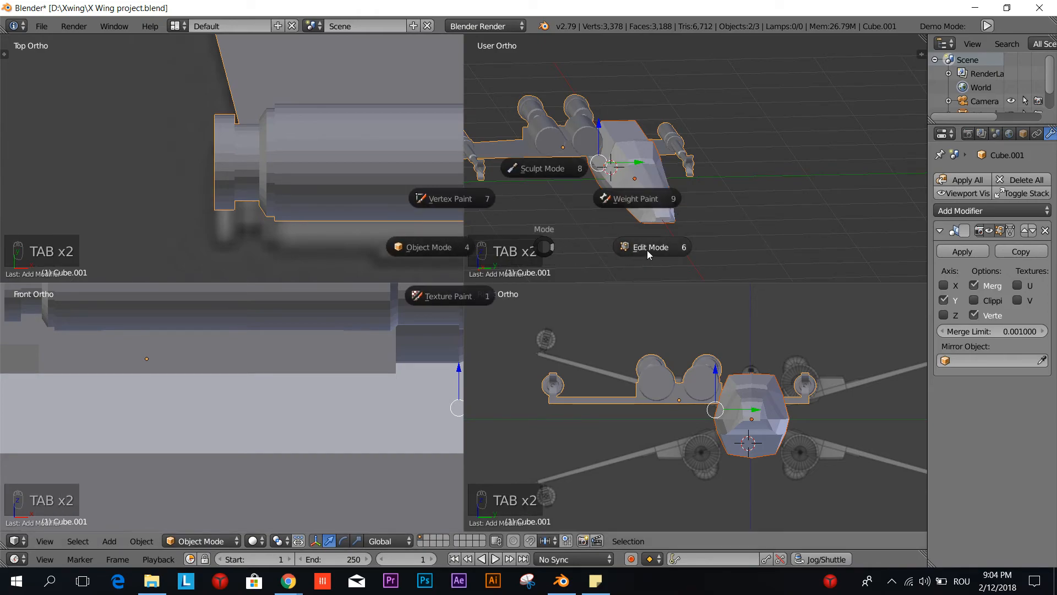
left_click(646, 250)
key("a")
key("a")
key("a")
key("a")
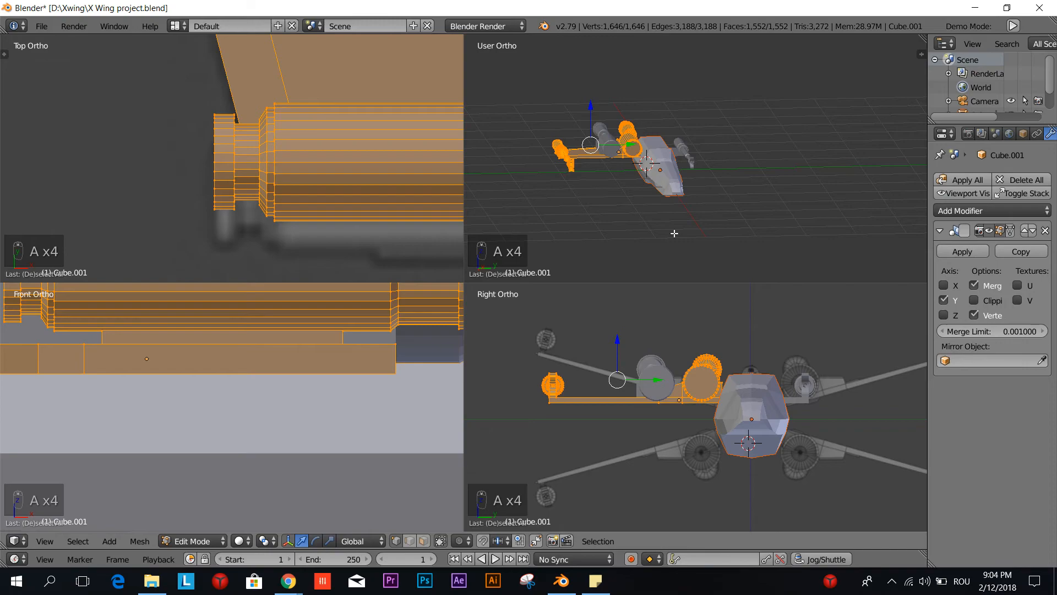
key("g")
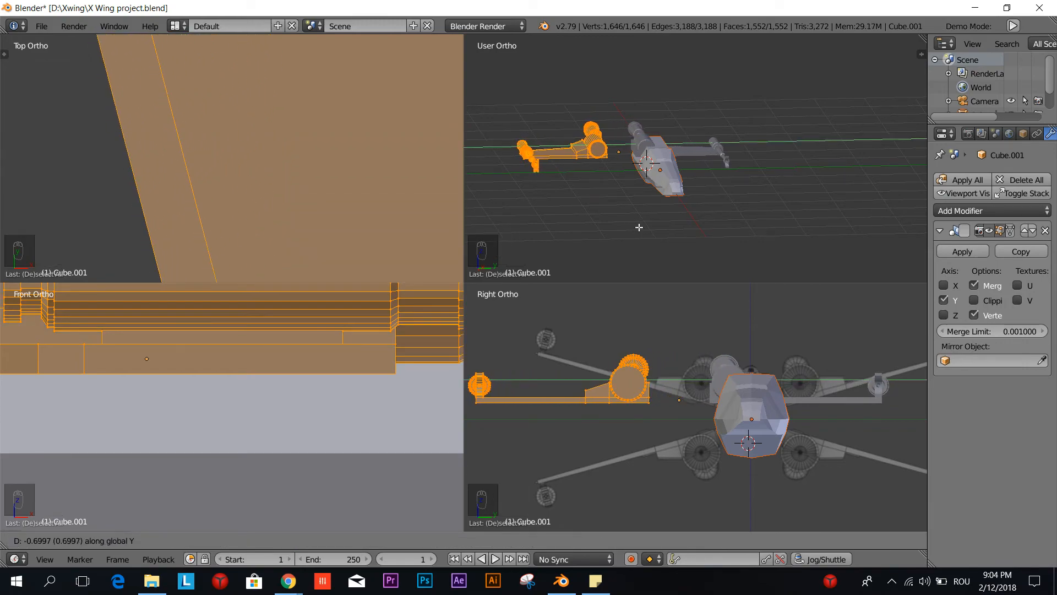
left_click(638, 227)
key("Tab")
left_click(573, 246)
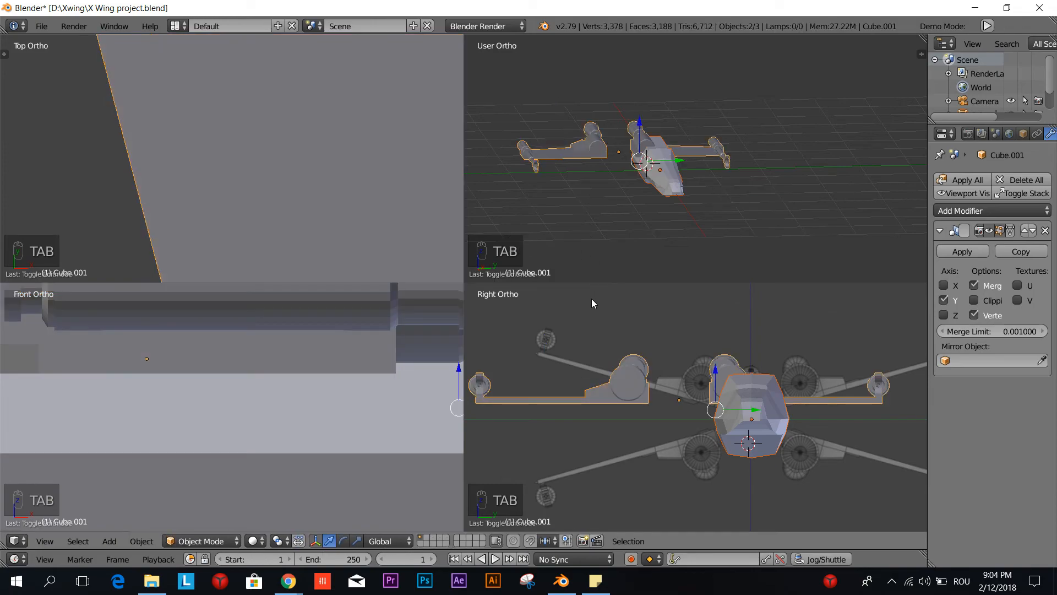
Step: Select only the wing object and move it about 0.7 along Y to centre the mirrored pair on the fuselage
key("g")
right_click(656, 305)
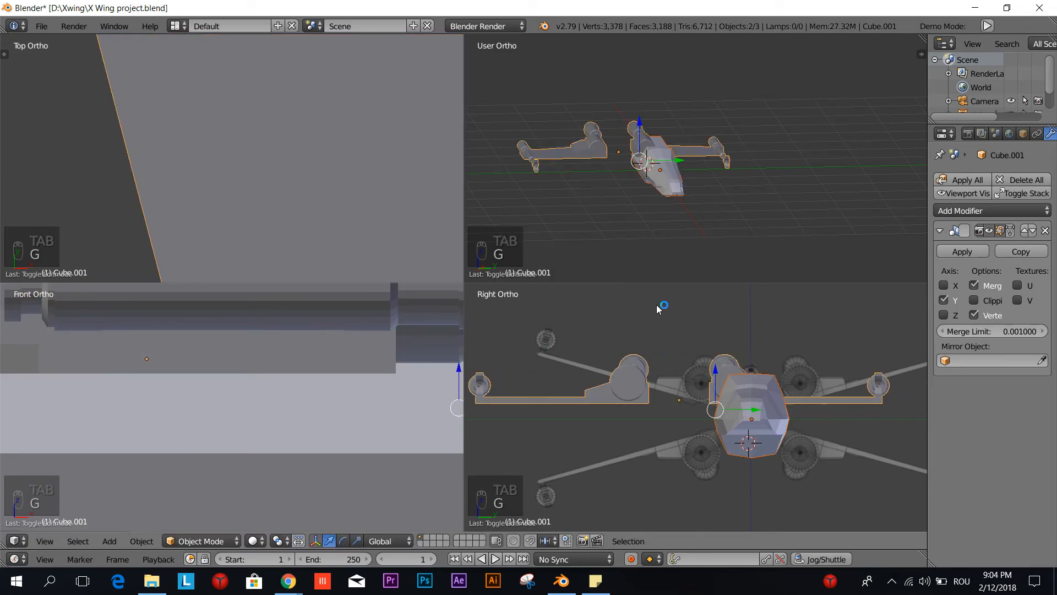
right_click(640, 376)
key("g")
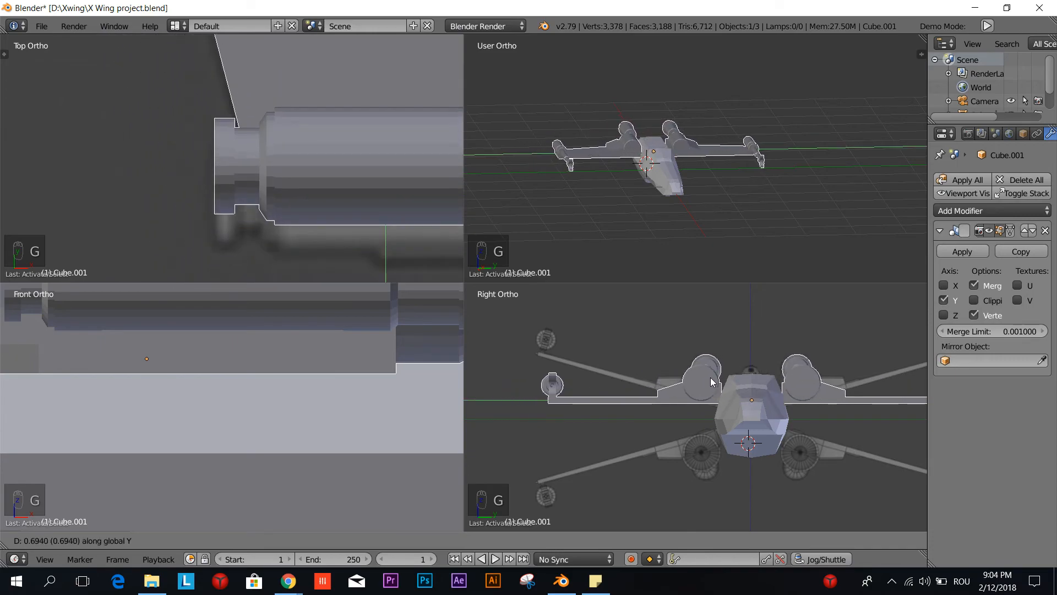
left_click(722, 365)
Step: In Edit Mode, shift the wing geometry about -0.05 along Y to widen the gap between the wings, and return to Object Mode
key("Tab")
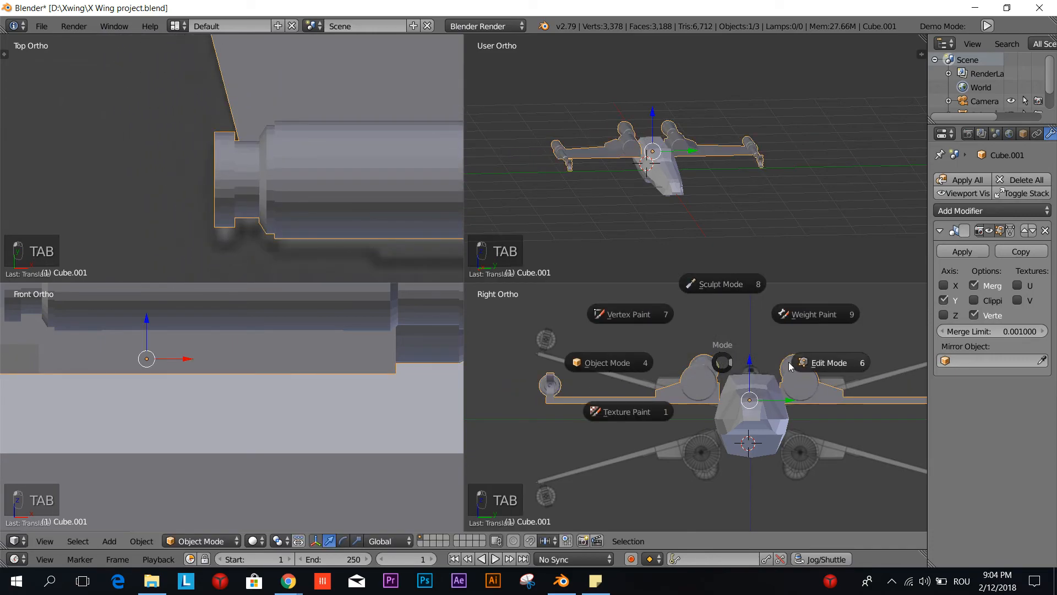
left_click(807, 363)
key("g")
key("y")
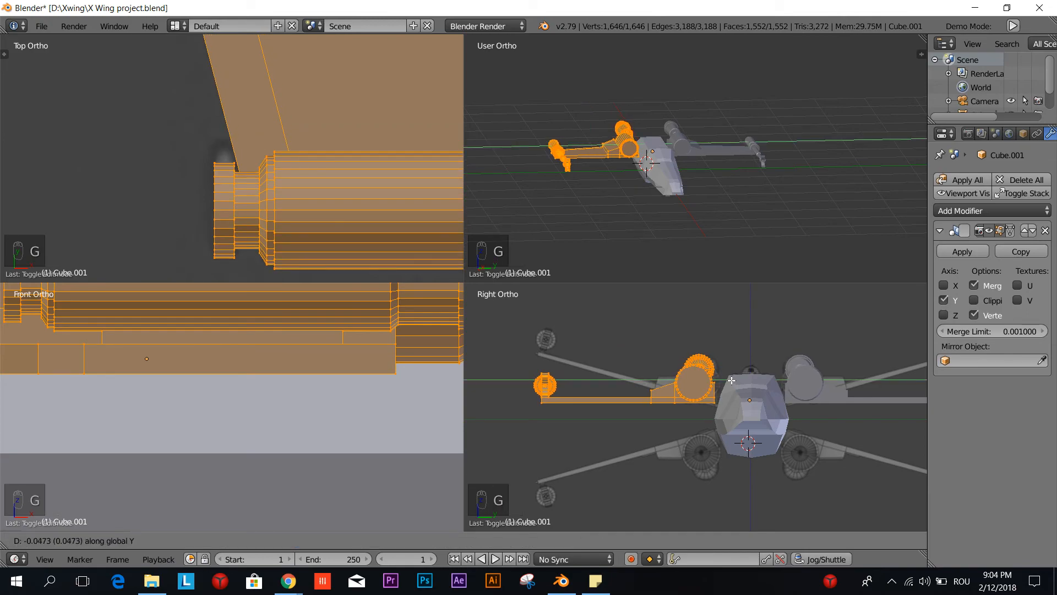
left_click(731, 380)
key("Tab")
left_click(628, 374)
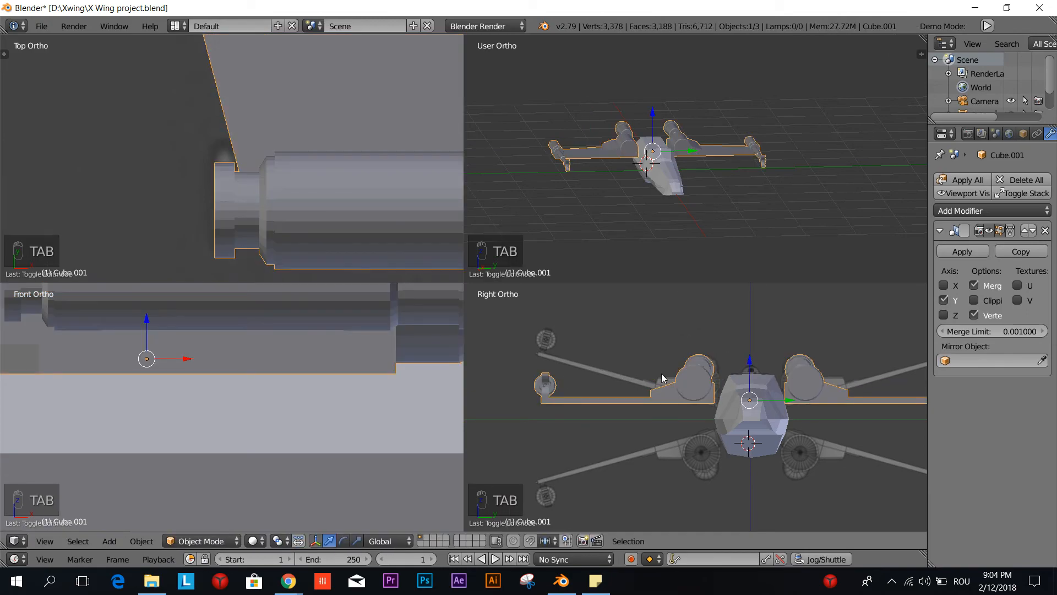
Step: Move the wing object about 0.02 along Y to even out the wings' spacing around the fuselage
key("g")
key("y")
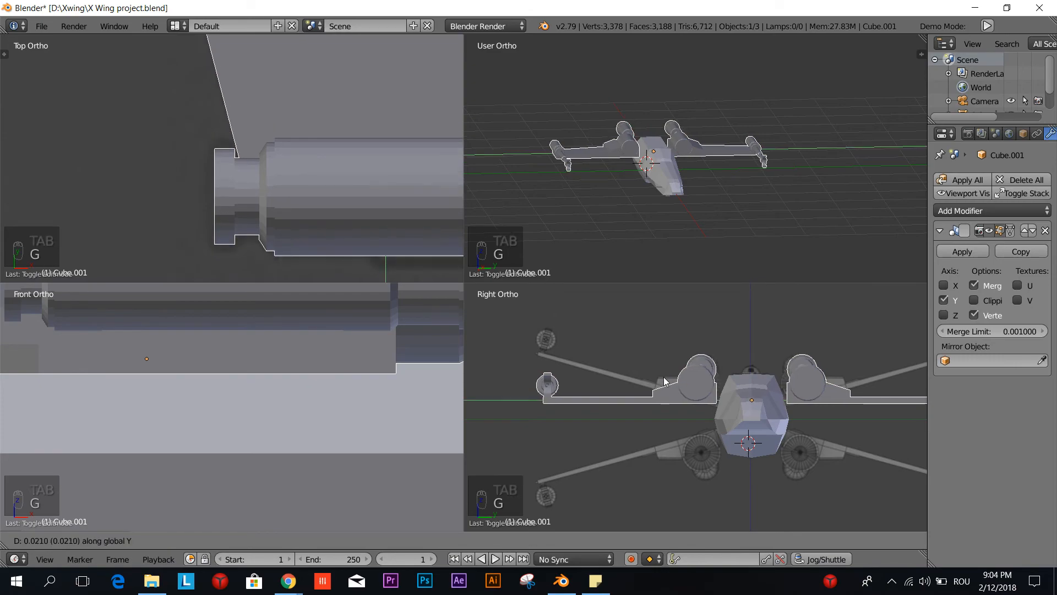
left_click(664, 381)
Step: Duplicate the mirrored wing pair about 0.27 lower and rotate the copy upside down in the right view
scroll(664, 377, "down", 3)
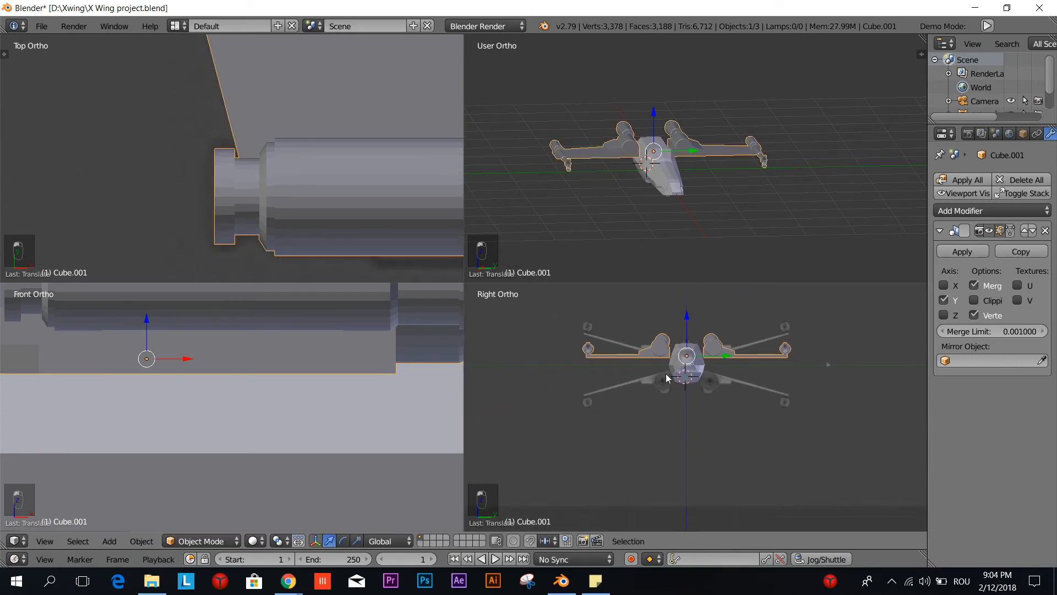
key("shift+d")
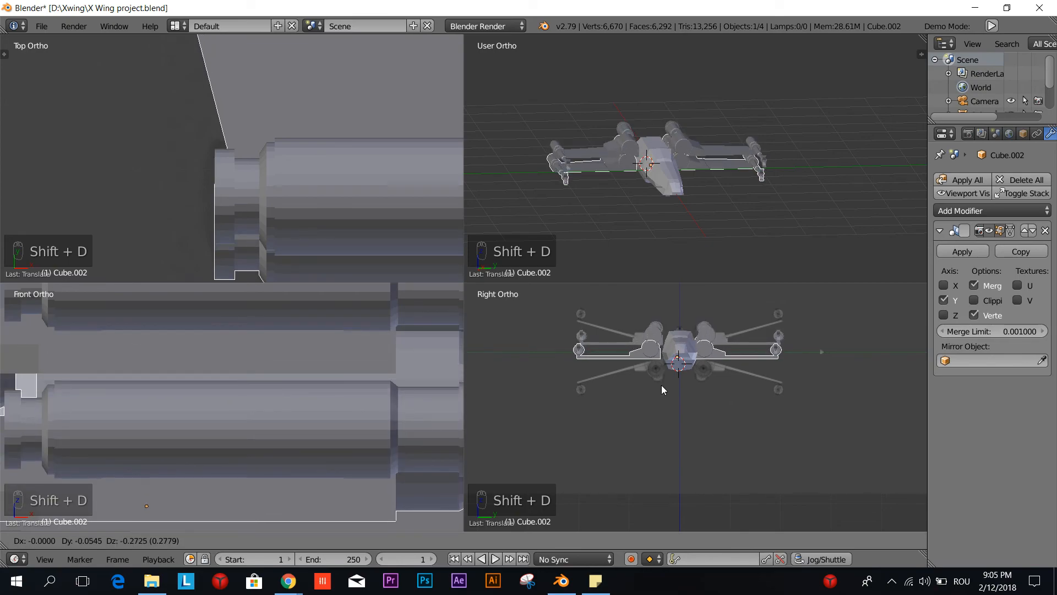
left_click(662, 385)
key("r")
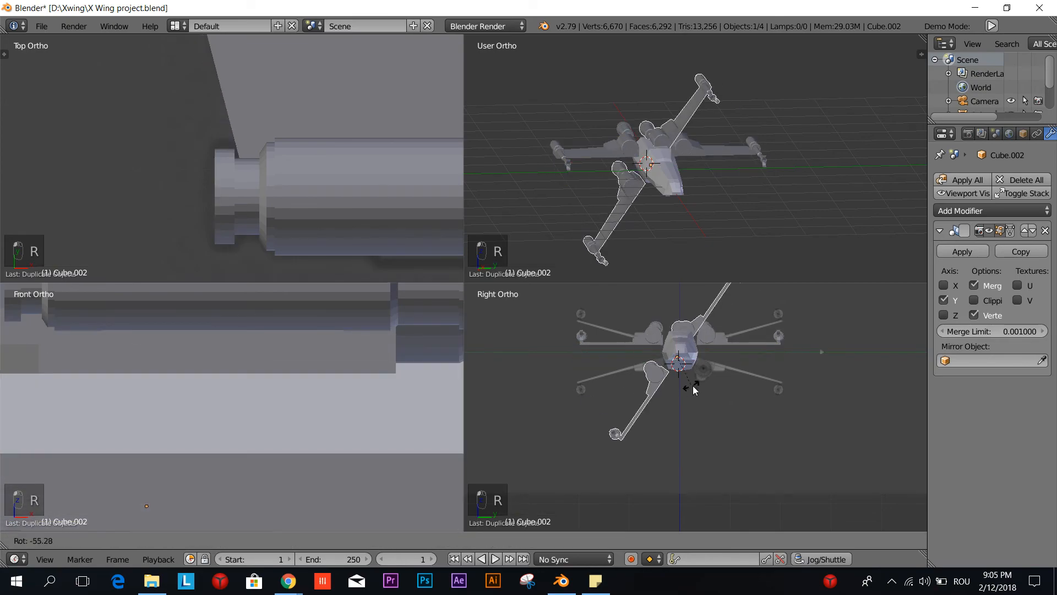
left_click(699, 321)
Step: Move the upside-down wing pair up and sideways to sit centred on the fuselage just beneath the upper wings
scroll(685, 369, "up", 3)
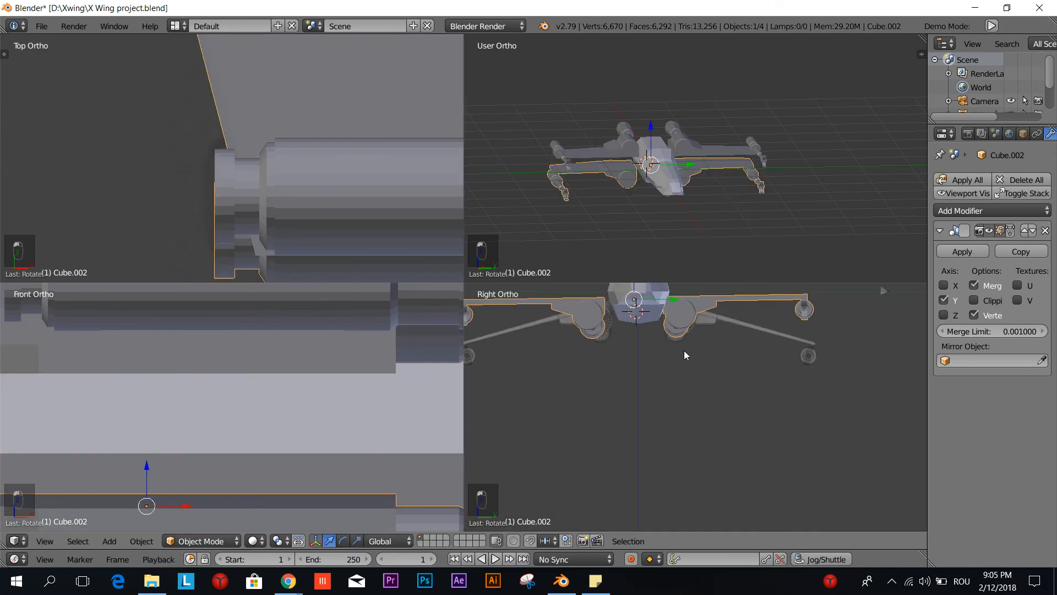
key("g")
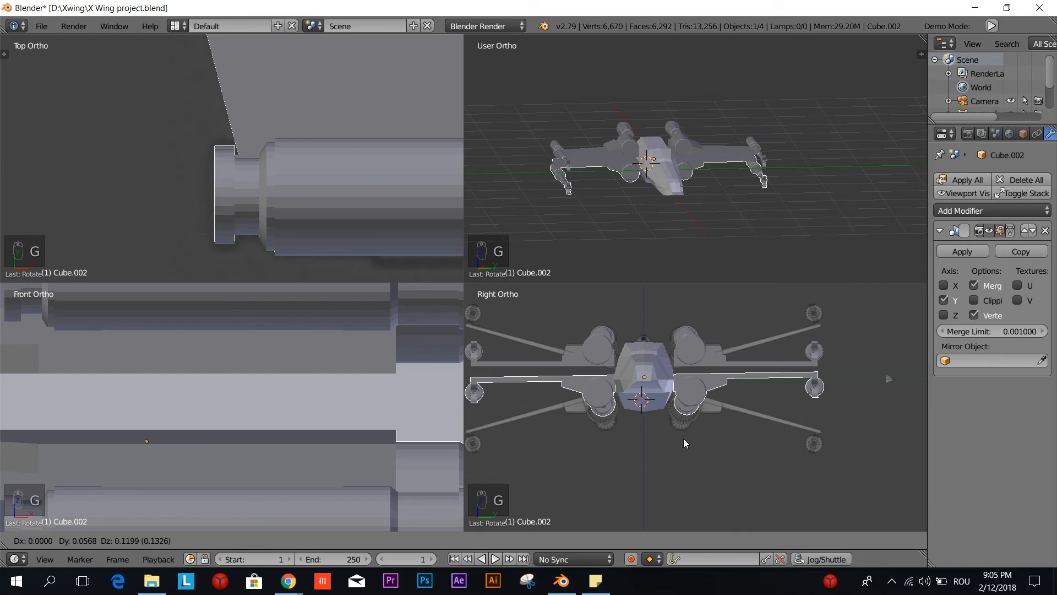
left_click(682, 441)
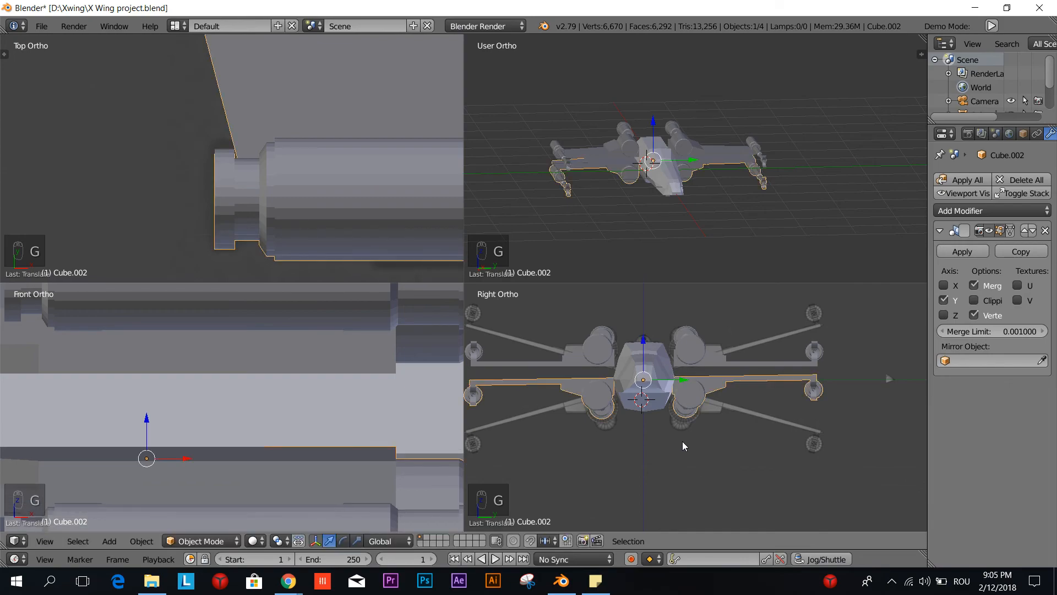
Step: Examine the assembled X-Wing from several angles and close up, checking both wing pairs against the fuselage
scroll(681, 441, "down", 2)
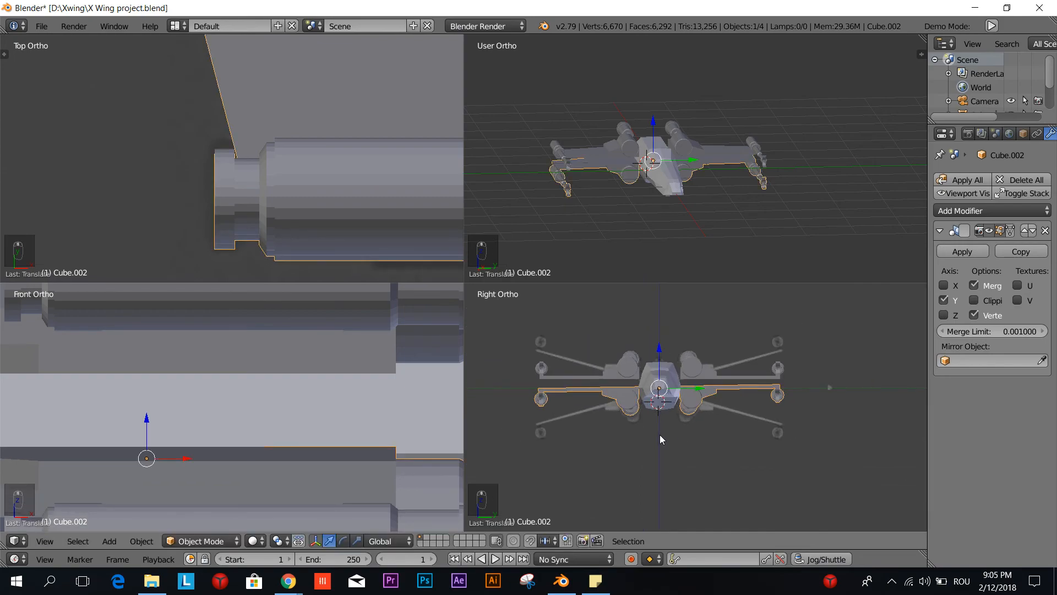
middle_click_drag(659, 239, 589, 232)
middle_click_drag(728, 246, 672, 238)
scroll(665, 207, "up", 5)
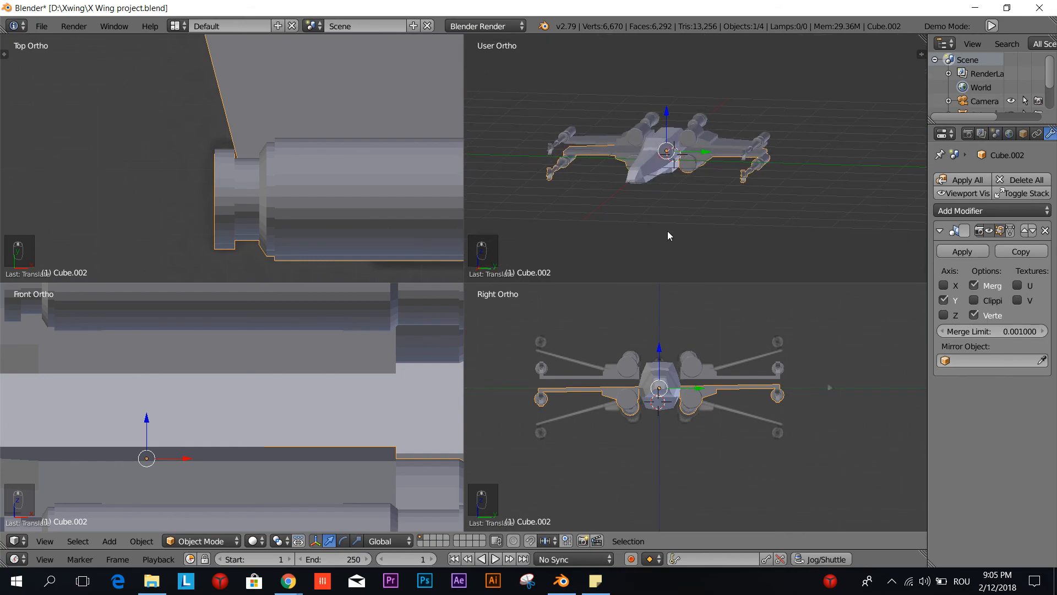
scroll(667, 432, "up", 4)
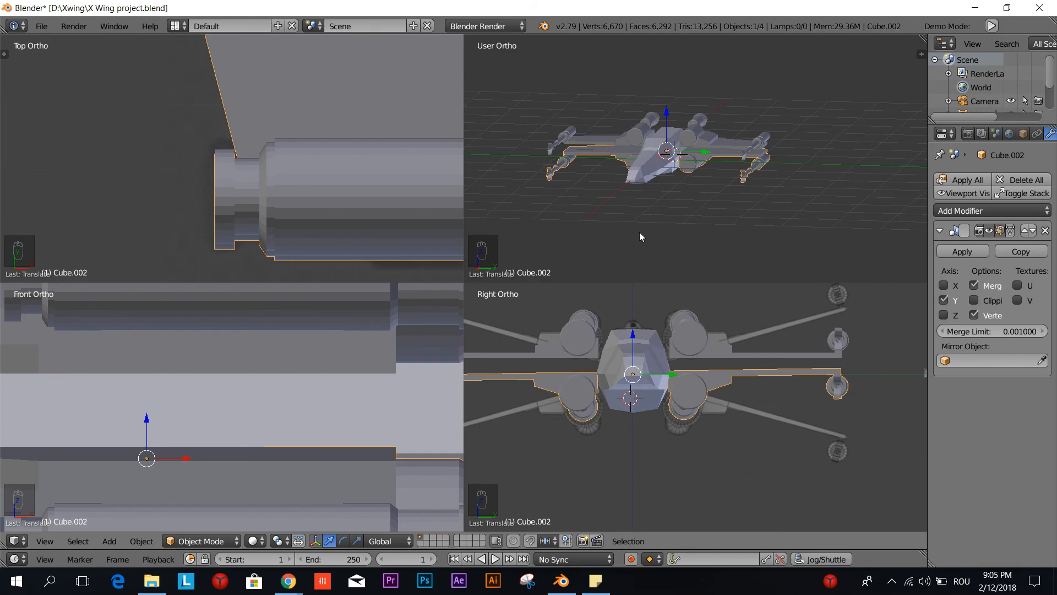
middle_click_drag(614, 198, 663, 199)
scroll(619, 226, "up", 5)
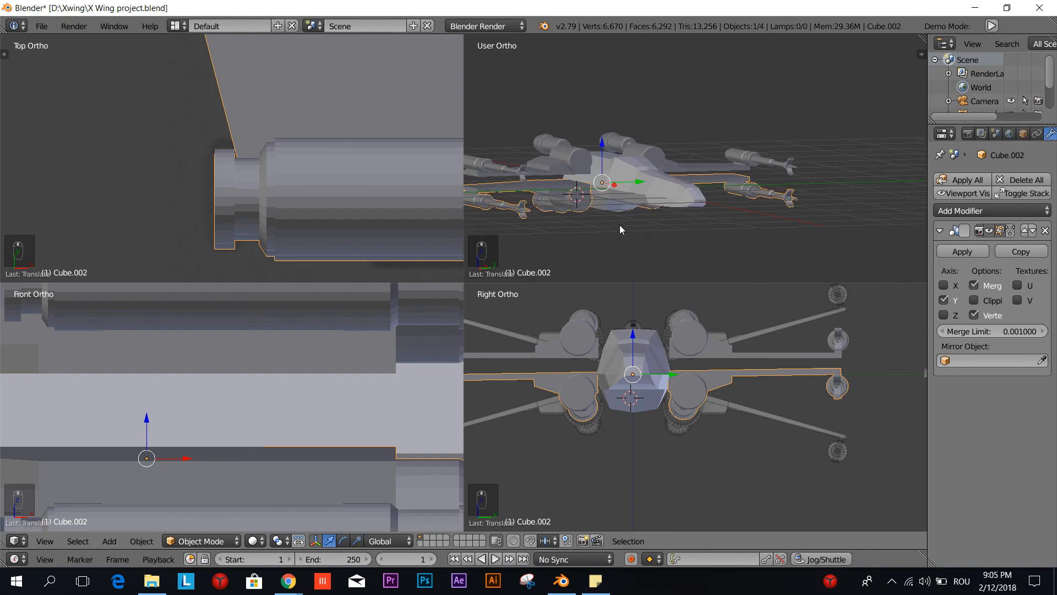
middle_click_drag(730, 188, 731, 188)
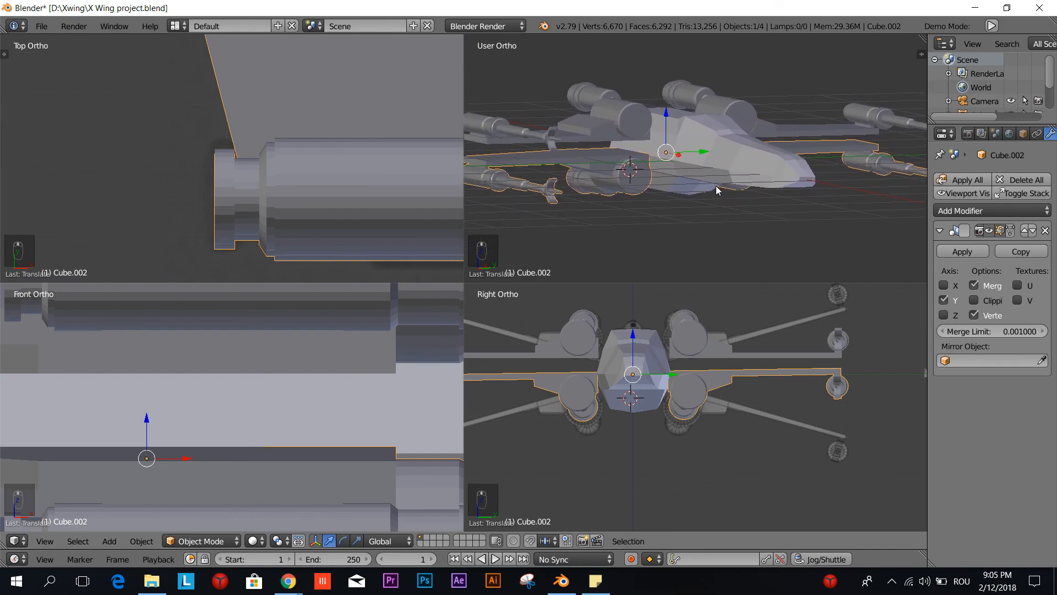